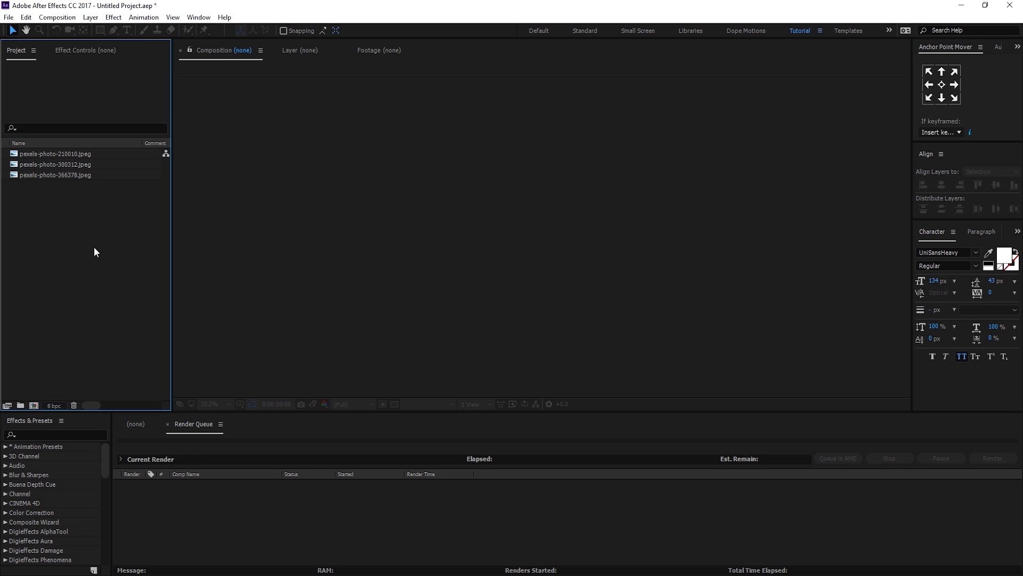
Step: Create a 1920 × 1080, 30 fps composition named Main with a 10-second duration
left_click(33, 405)
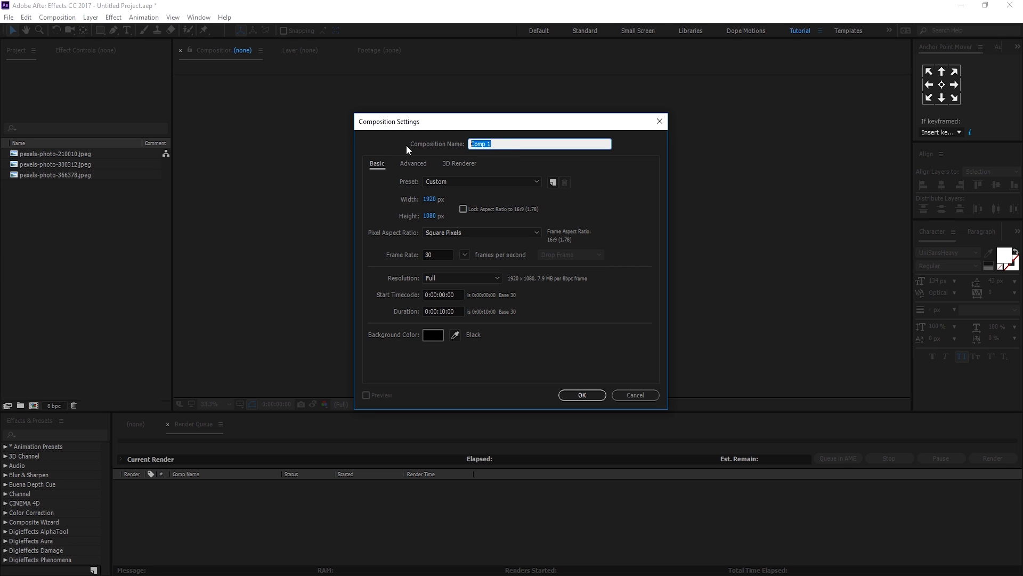
type("Main")
left_click(594, 395)
left_click(85, 284)
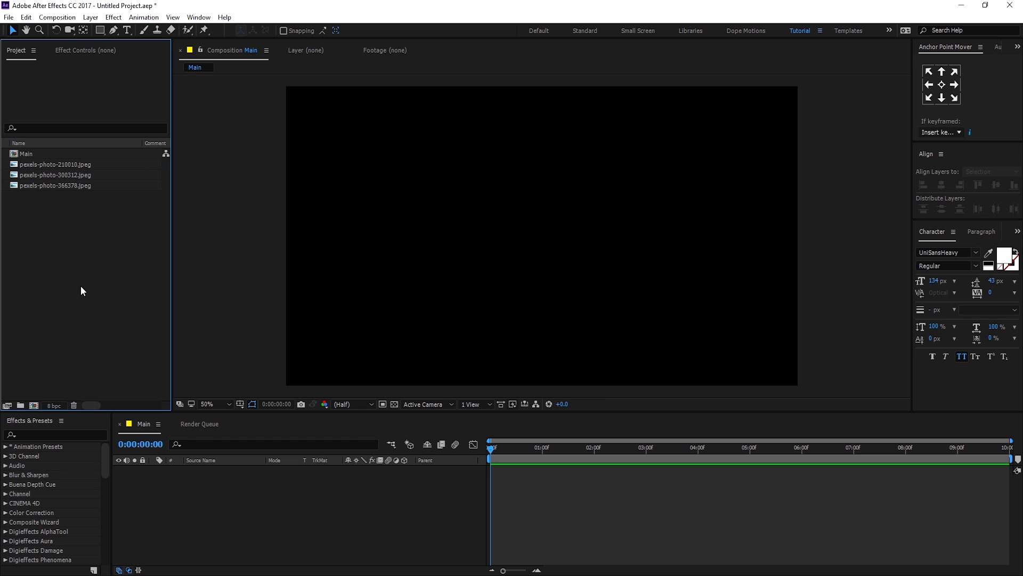
Step: Create a second 10-second 1920 × 1080 composition named Media
left_click(33, 405)
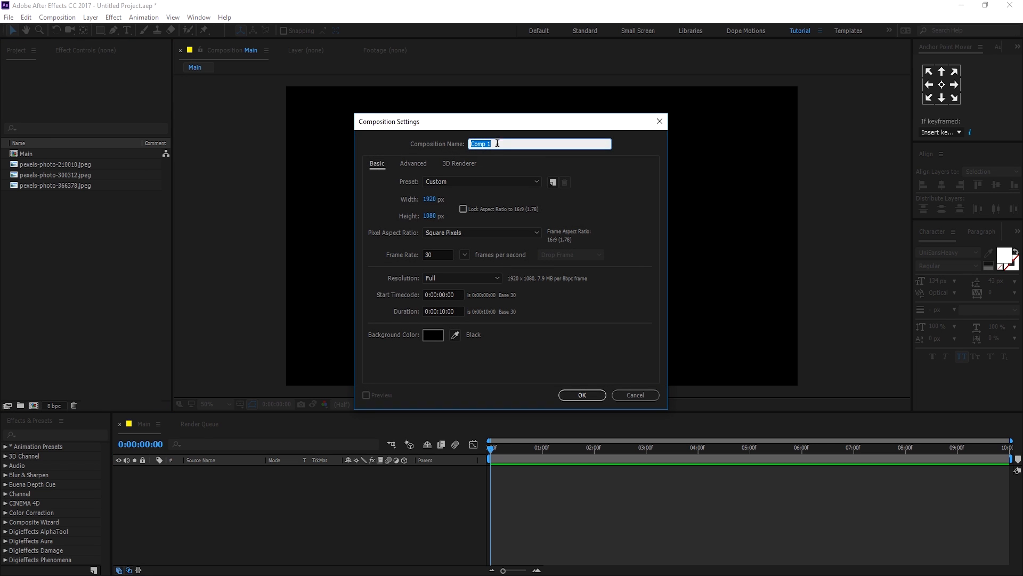
left_click_drag(501, 127, 452, 101)
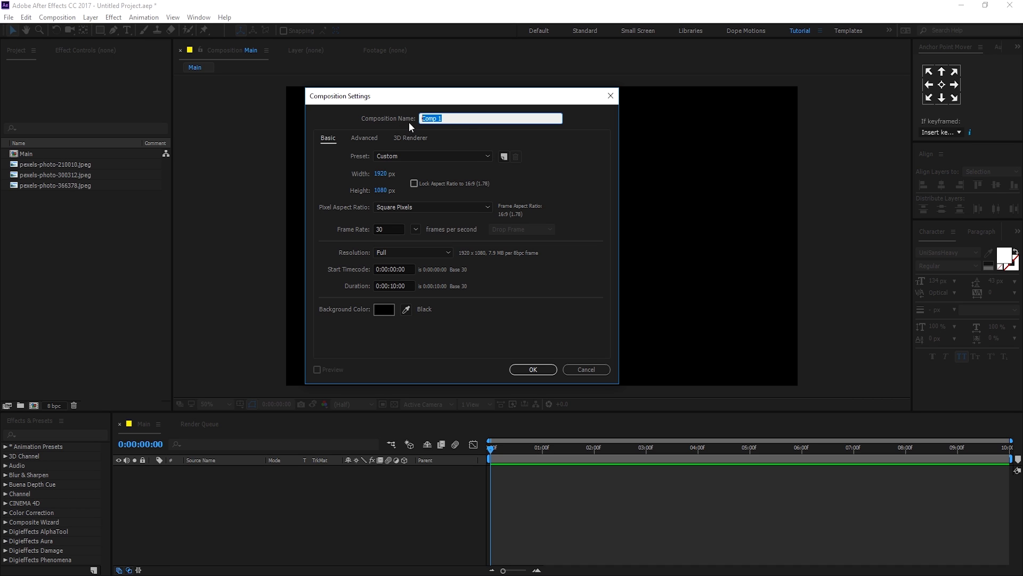
type("Media")
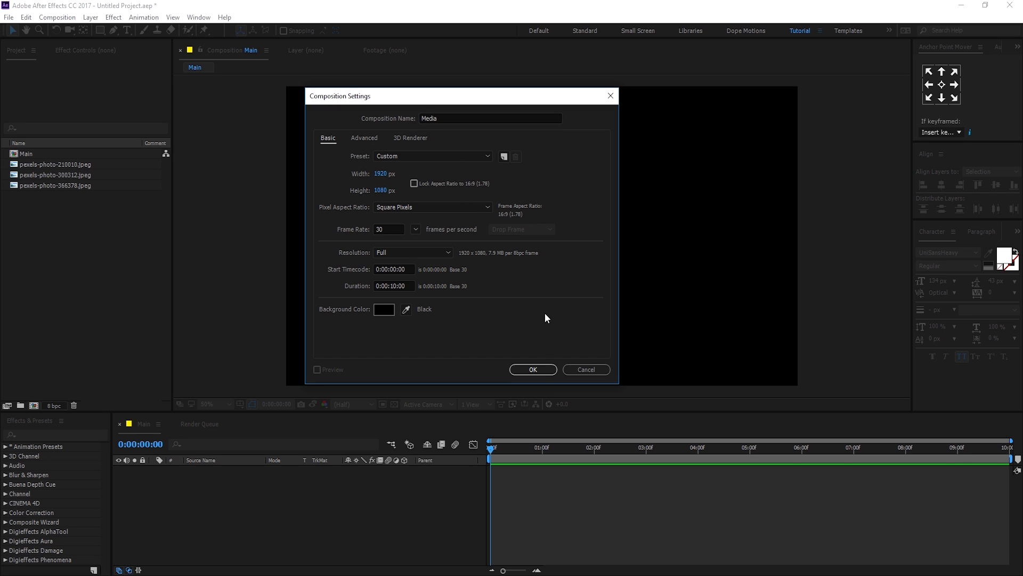
left_click(533, 369)
left_click(69, 305)
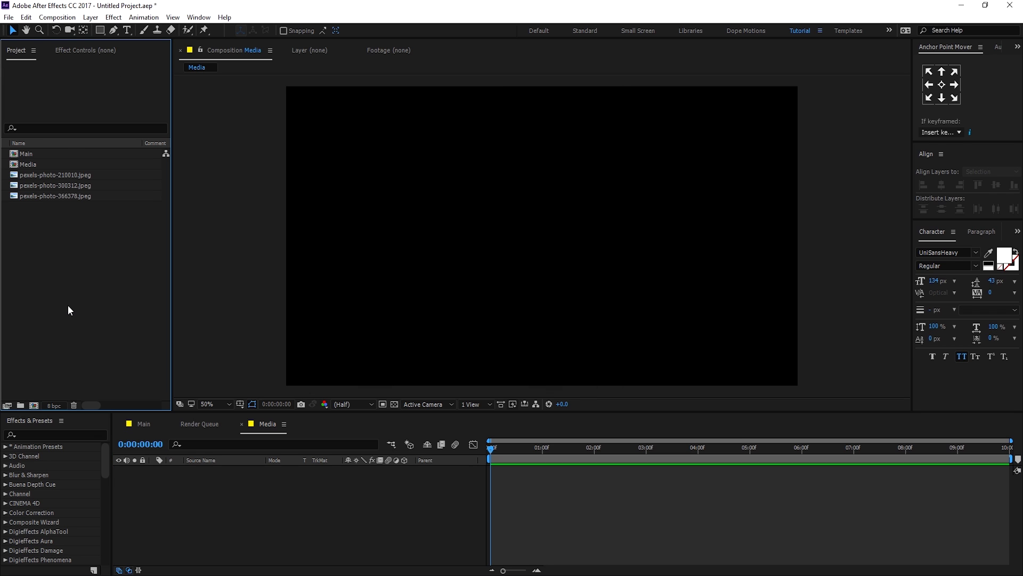
Step: Create a third composition named Scene_01 with the same 1920 × 1080, 10-second settings
left_click(33, 405)
key("ctrl+a")
type("S")
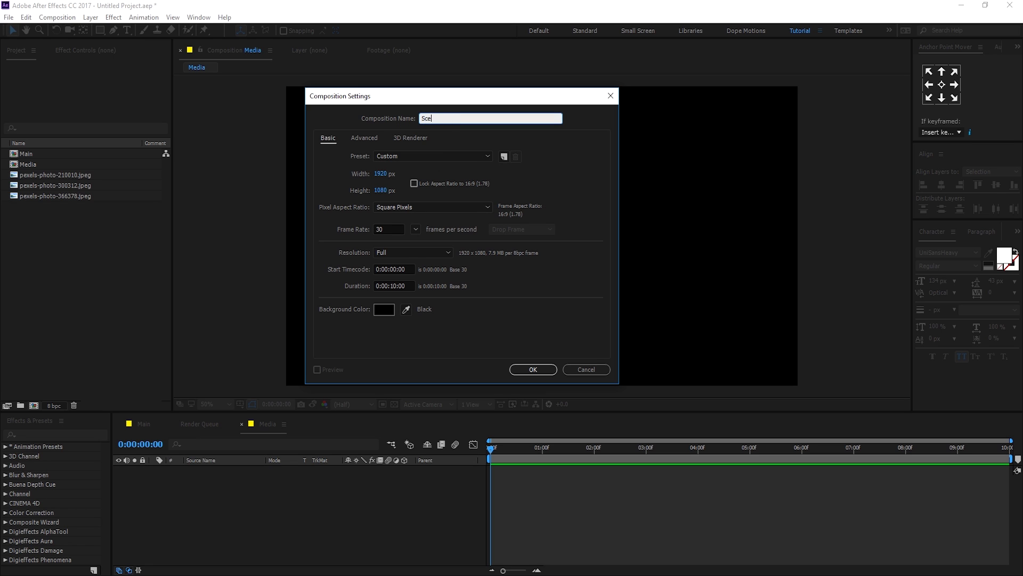
type("cene_01")
left_click(549, 369)
Step: Rename the Media composition as Media_01
left_click(35, 169)
key("Return")
left_click(42, 165)
type("_01")
left_click(61, 232)
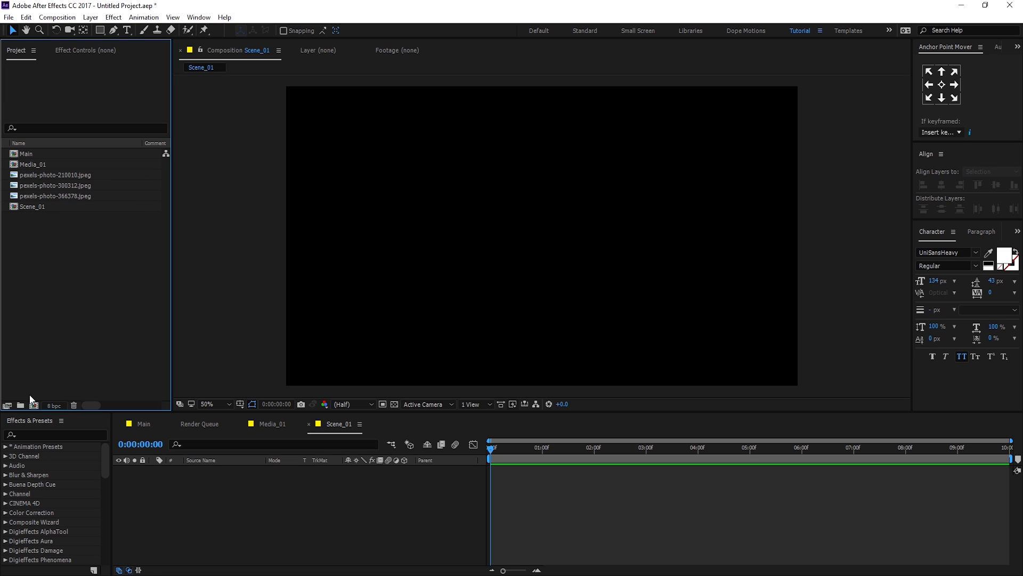
Step: Create a project folder named Images and move the three pexels-photo JPEG files into it
left_click(20, 405)
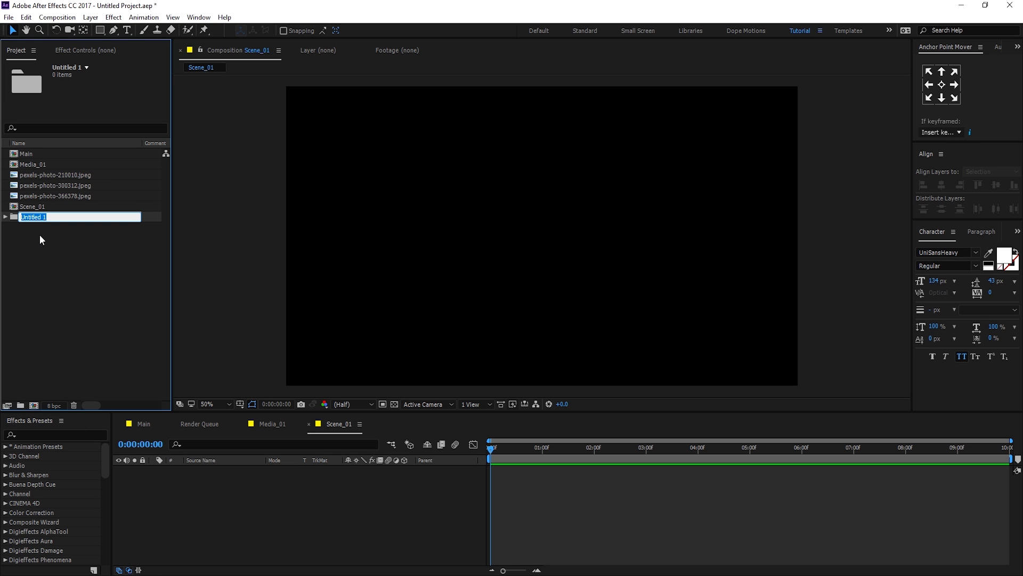
type("Image")
left_click(52, 259)
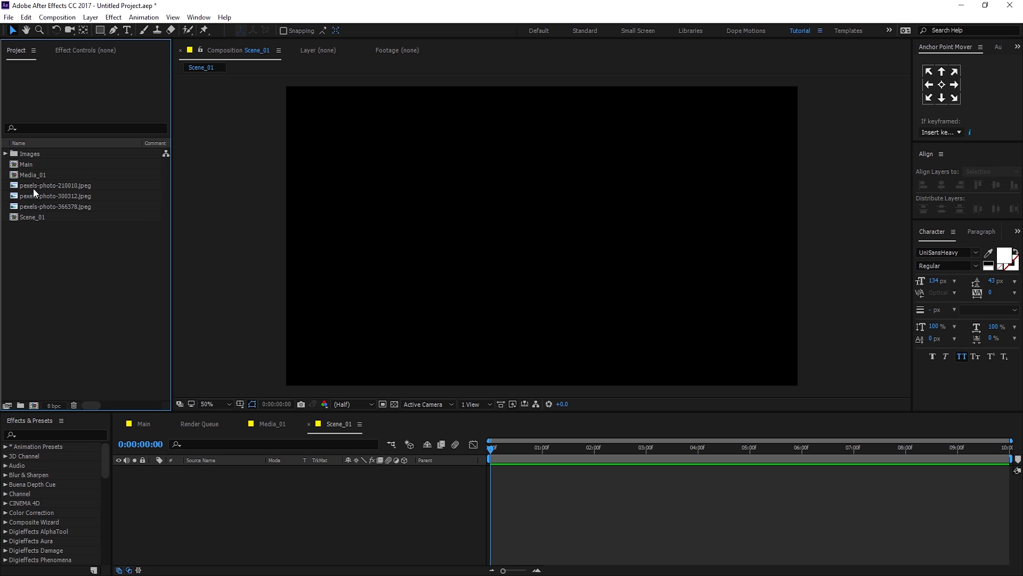
left_click(34, 188)
left_click(33, 209, "ctrl")
left_click(31, 197)
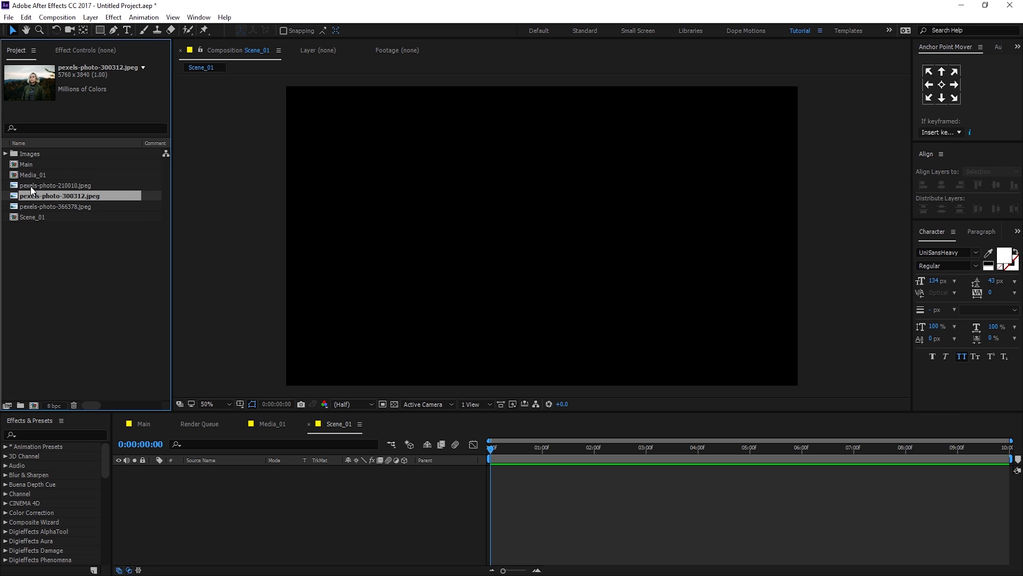
left_click(30, 187, "ctrl")
left_click(30, 210, "ctrl")
left_click_drag(30, 193, 34, 155)
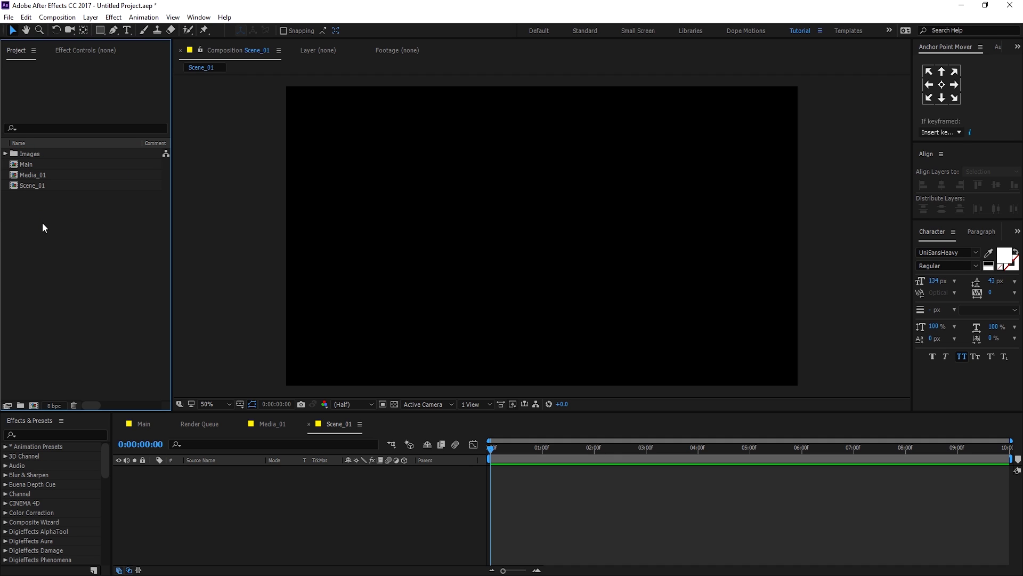
Step: Create a project folder named Media and move the Media_01 composition into it
left_click(20, 405)
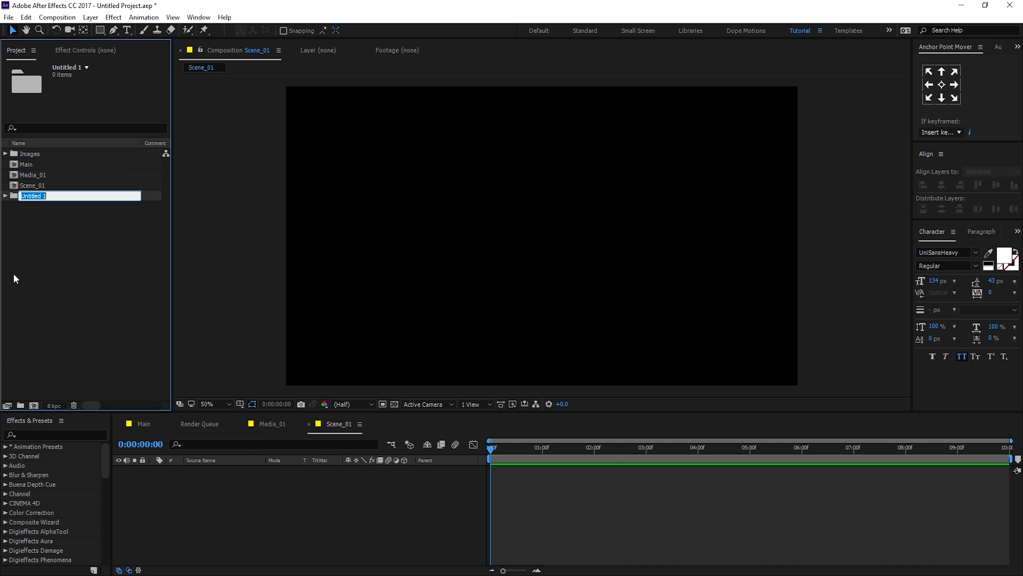
type("Media")
left_click(39, 245)
left_click_drag(34, 189, 33, 174)
Step: Create a project folder named Scene and move the Scene_01 composition into it
left_click(20, 405)
type("Scene")
key("Return")
left_click_drag(29, 195, 29, 187)
Step: Expand the Media, Scene and Images folders and close the Render Queue
left_click(6, 175)
left_click(5, 195)
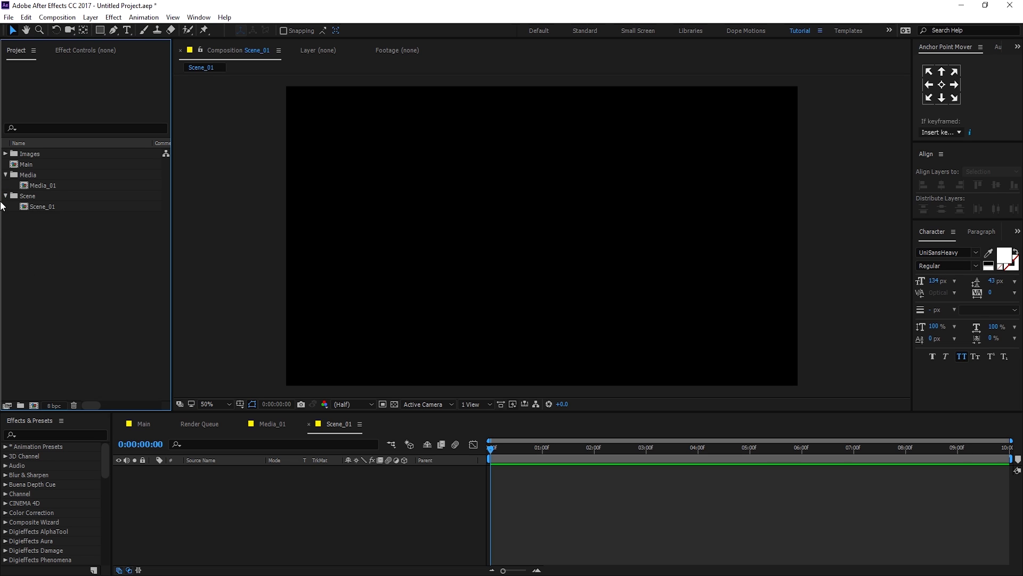
left_click(43, 168)
left_click(53, 248)
left_click(5, 153)
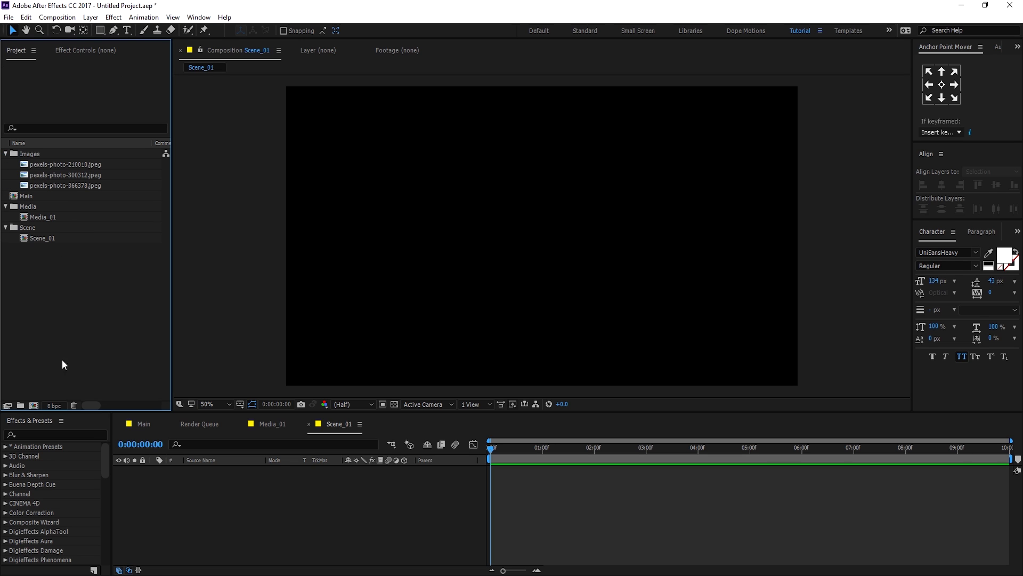
left_click(172, 425)
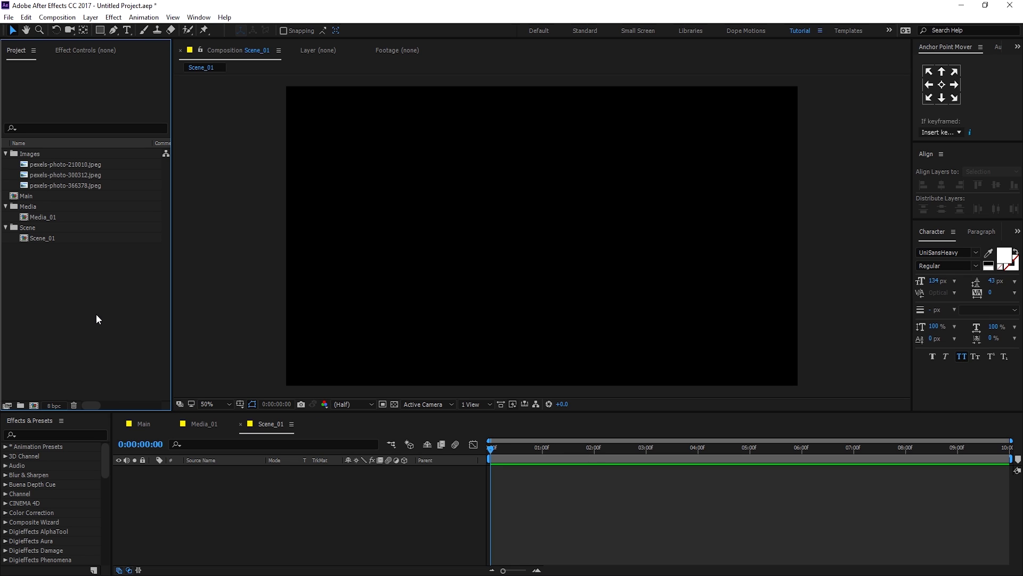
left_click(239, 489)
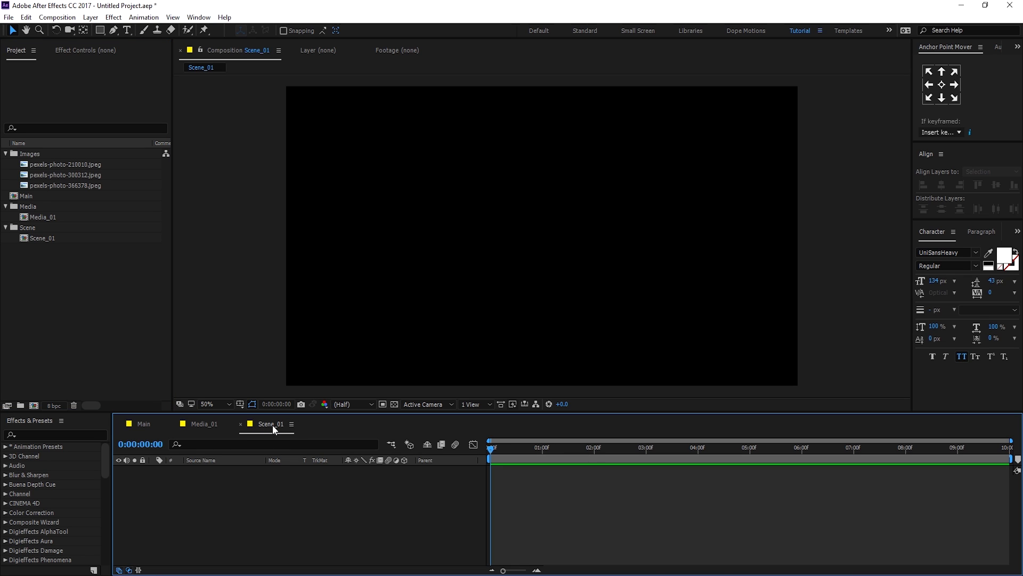
Step: Place pexels-photo-210010.jpeg in the Media_01 composition and scale it to 56%
double_click(40, 218)
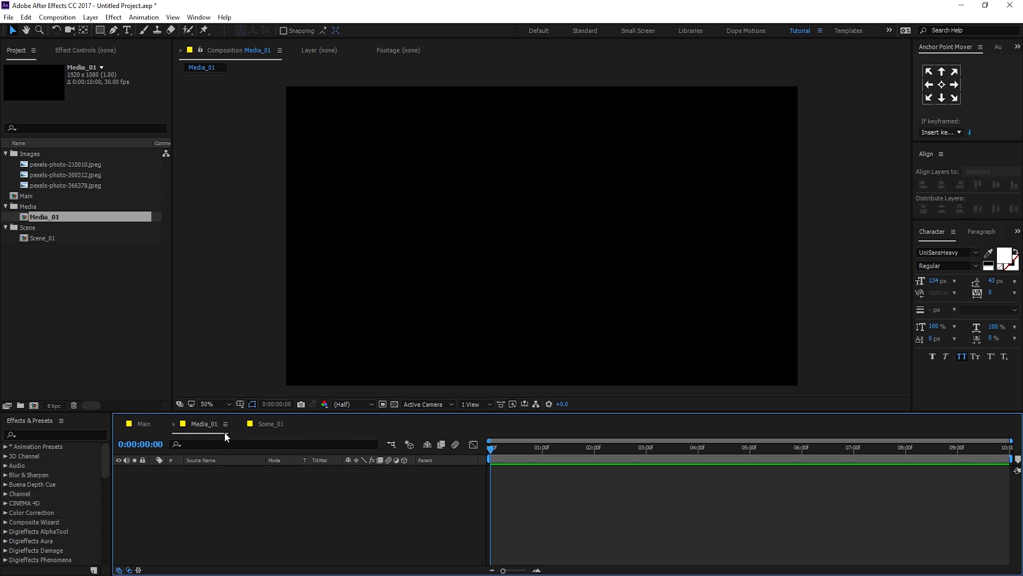
left_click(52, 165)
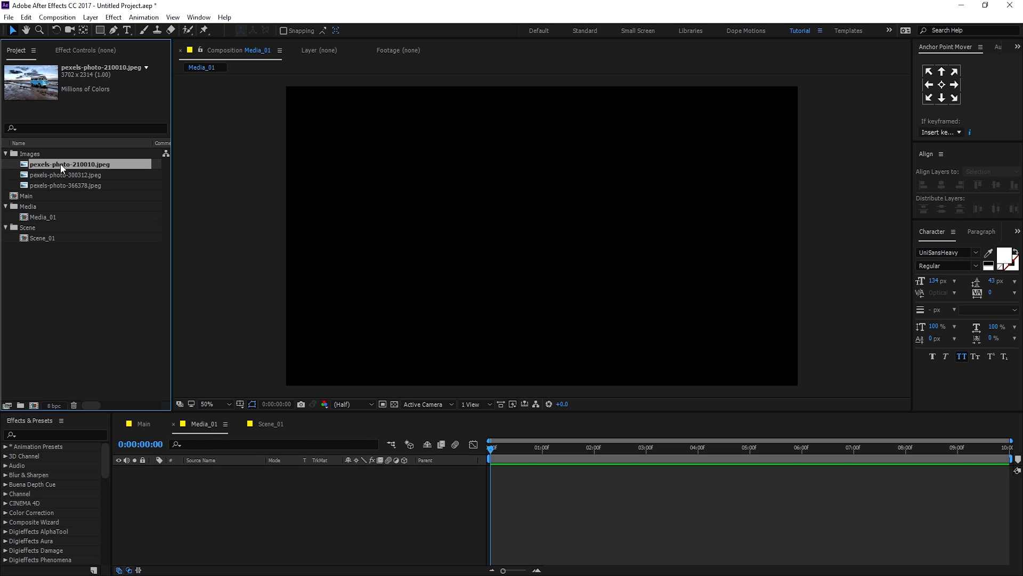
left_click_drag(59, 164, 186, 504)
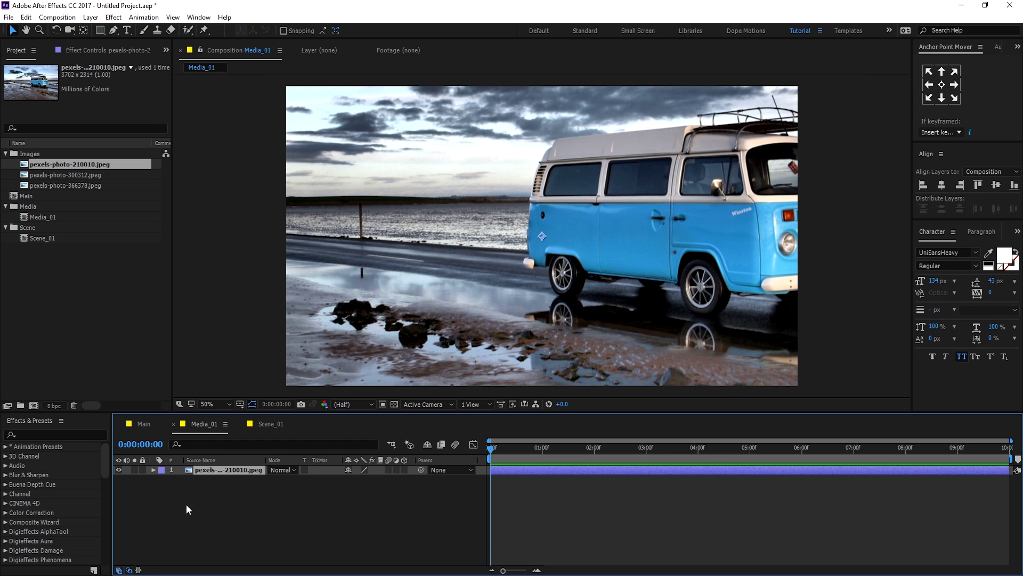
key("s")
left_click_drag(380, 485, 355, 481)
left_click(367, 513)
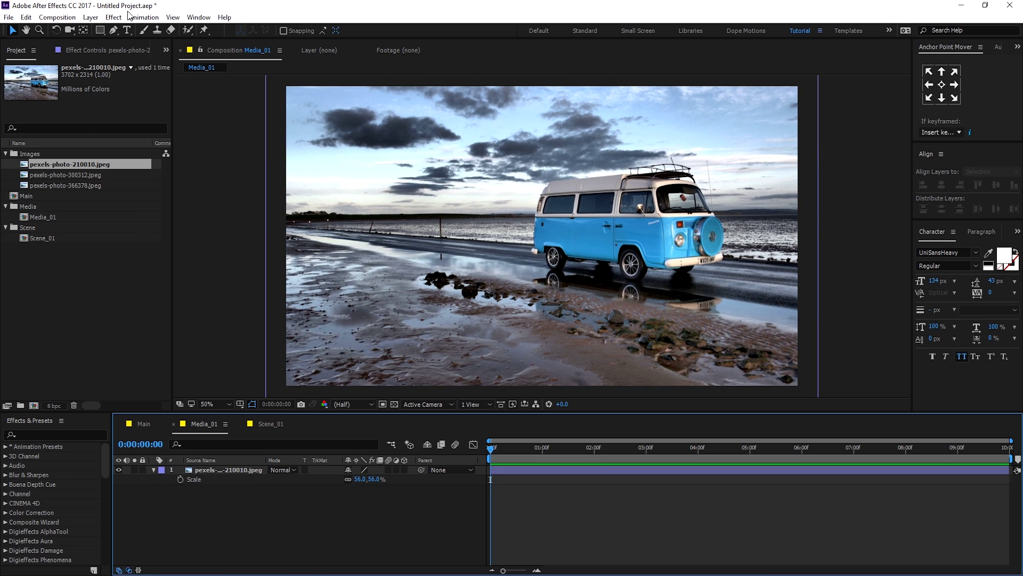
Step: Add a white text layer reading DYNAMIC over the photo in Media_01
left_click(127, 31)
left_click(455, 259)
type("DYNAMIC")
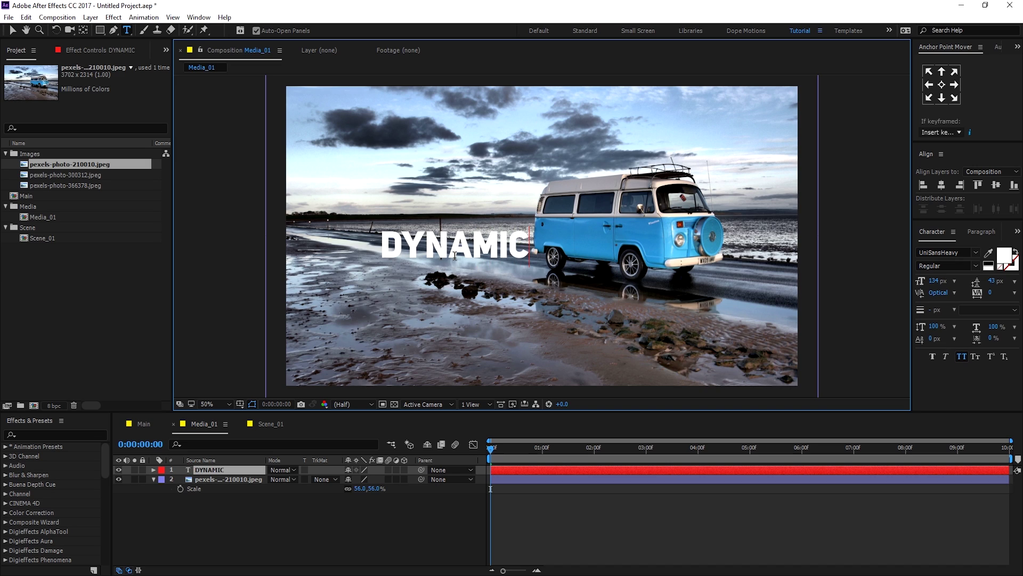
left_click(13, 30)
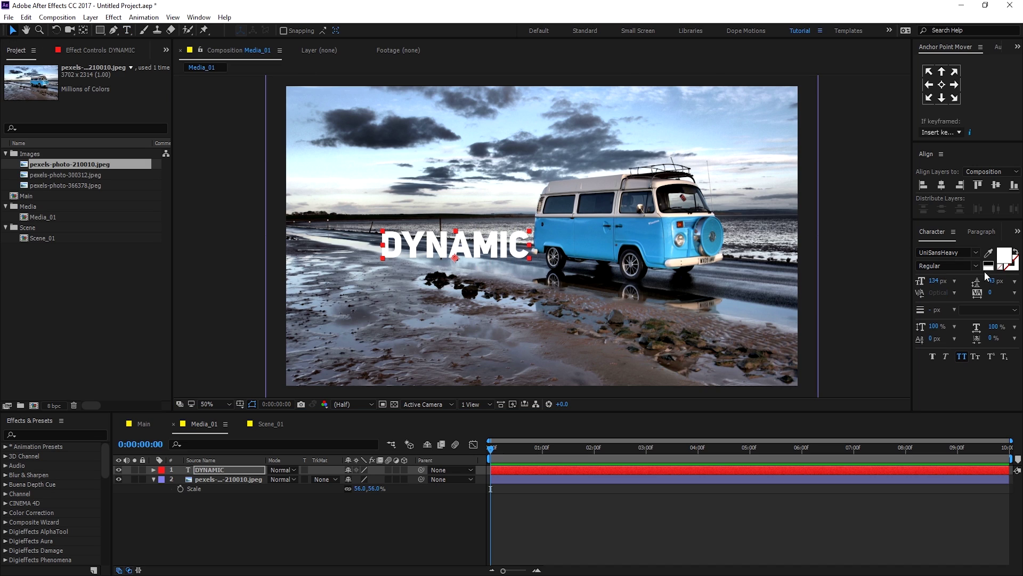
Step: Set the DYNAMIC text to 160 px, centre its anchor point and align the layer to the composition's centre
left_click(934, 281)
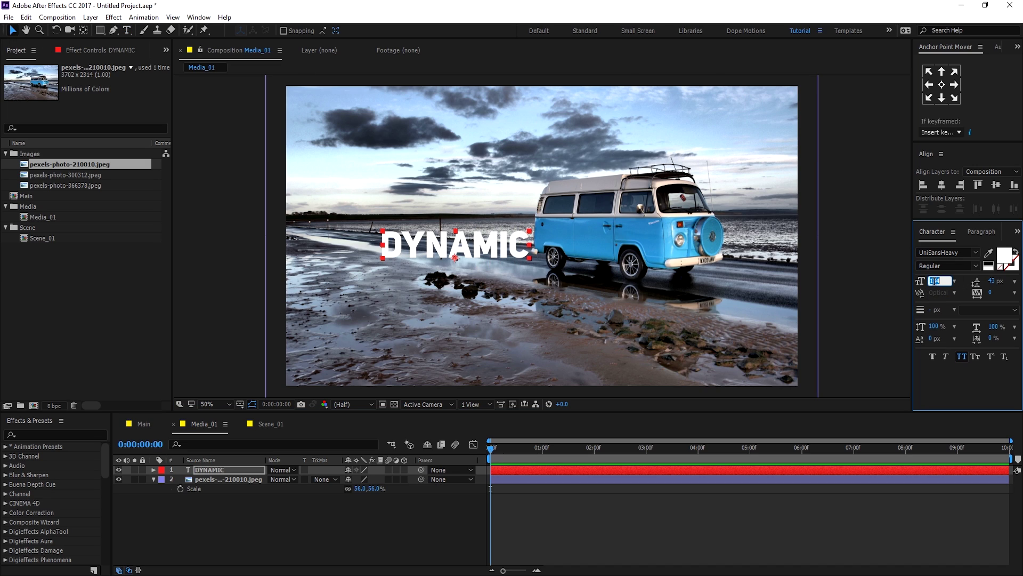
type("160")
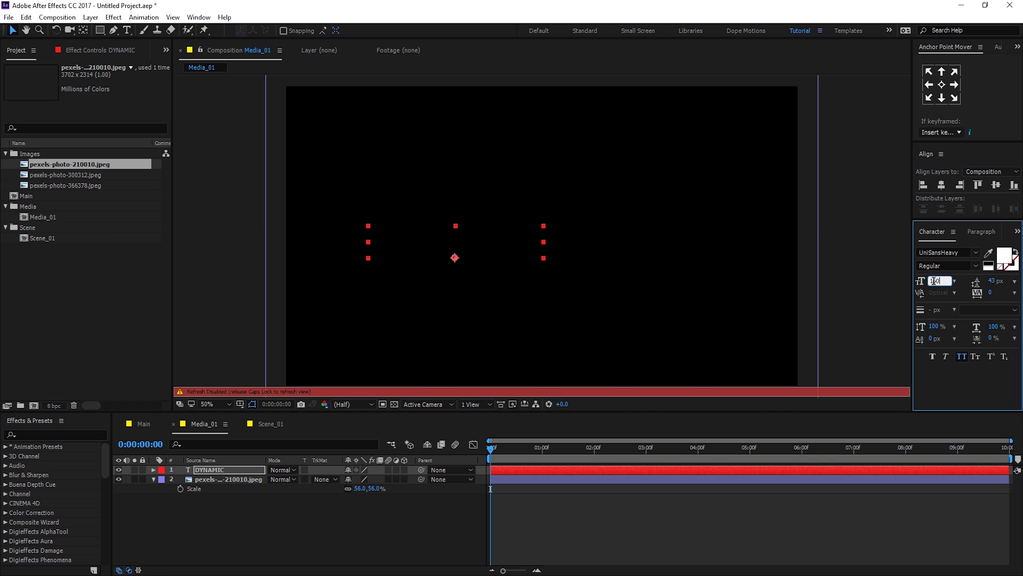
left_click(942, 85)
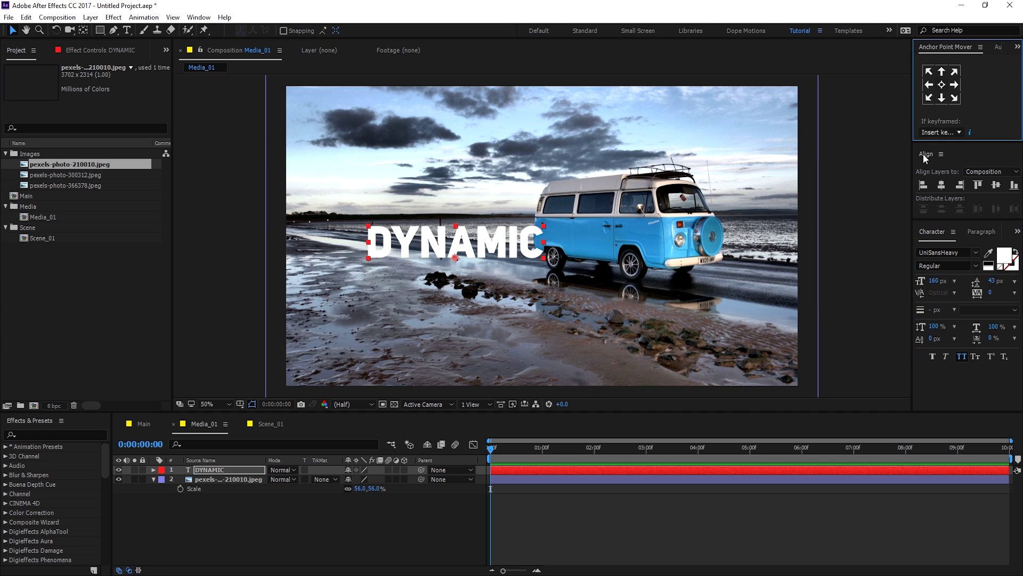
left_click(942, 184)
left_click(996, 185)
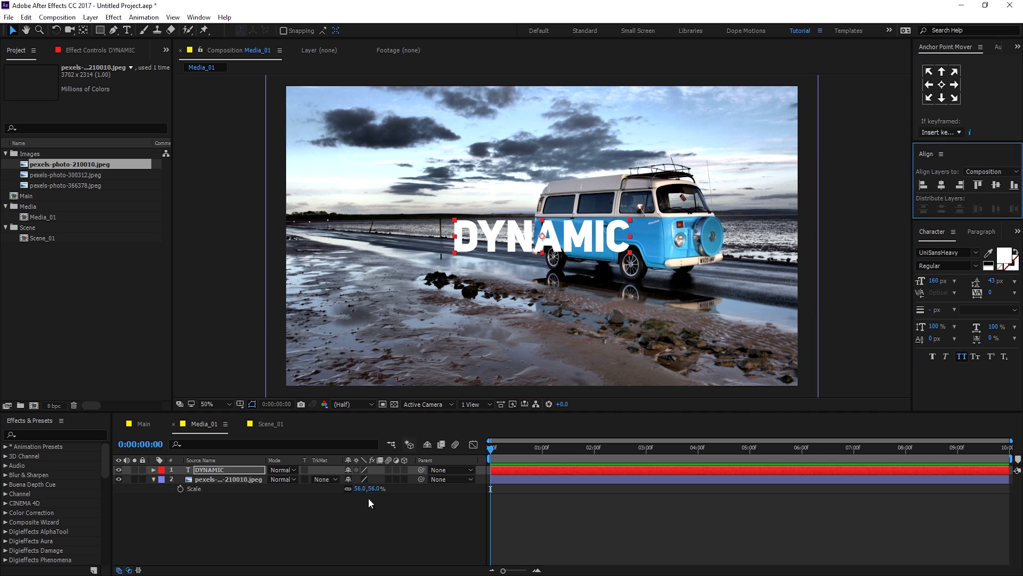
Step: Enlarge the DYNAMIC text to 200 px and align it to the composition's centre horizontally and vertically
left_click(236, 472)
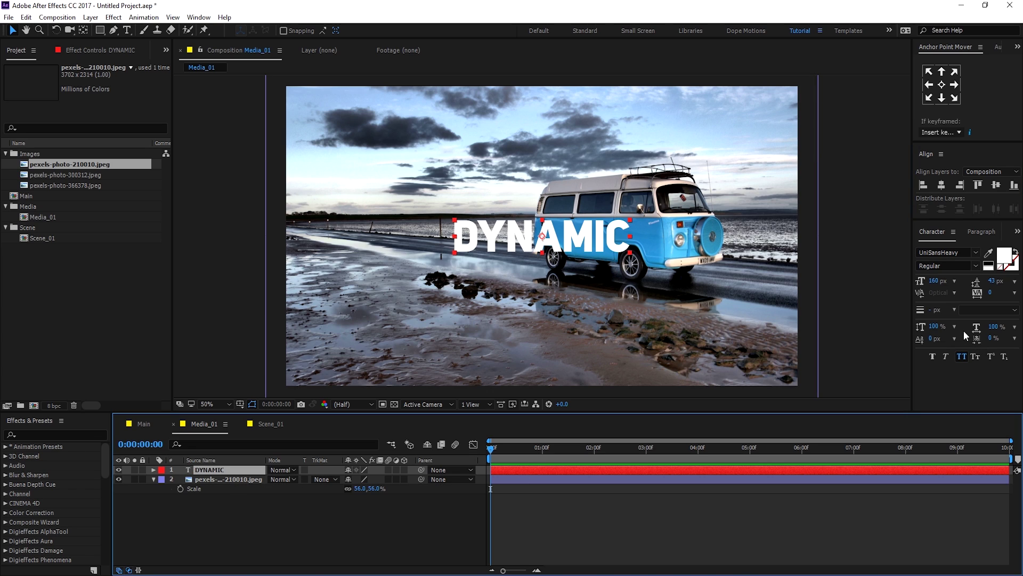
left_click(937, 281)
type("200")
key("Return")
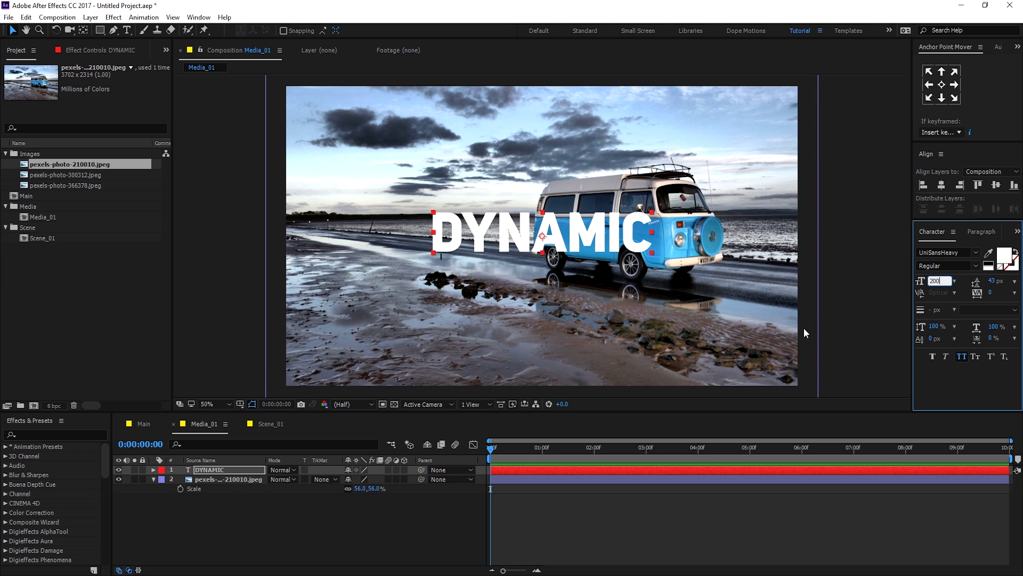
left_click(942, 185)
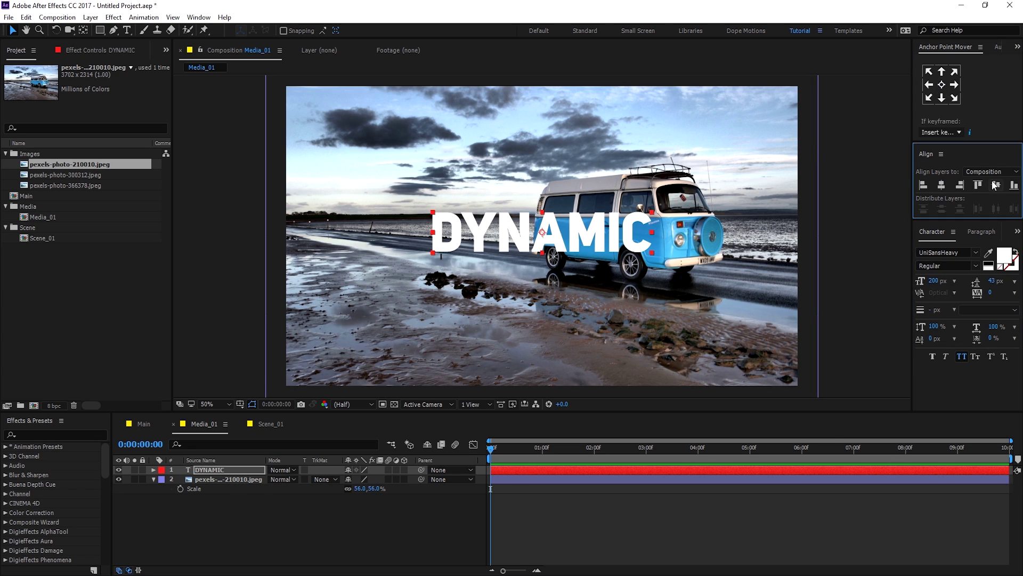
left_click(996, 185)
left_click(238, 501)
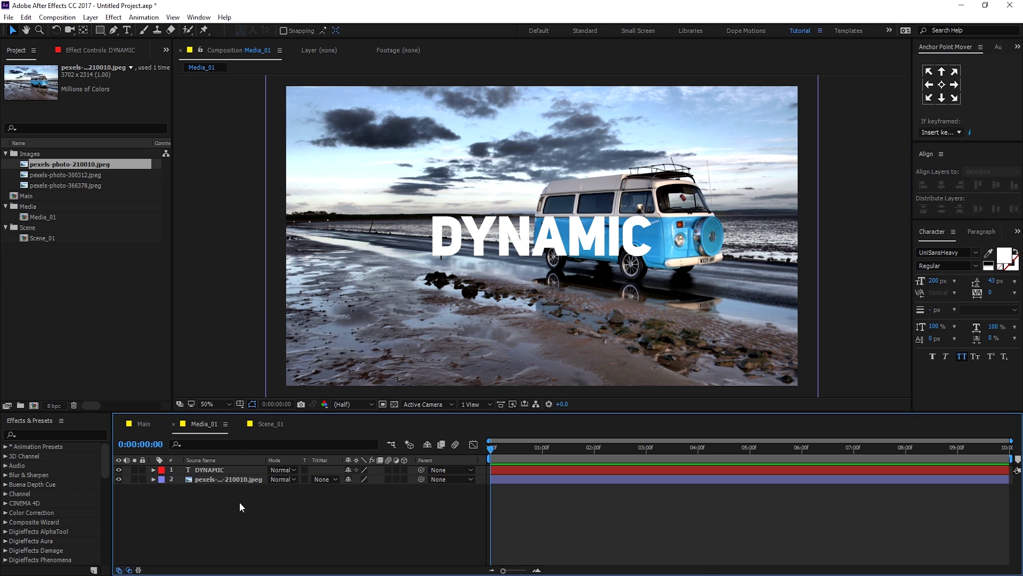
Step: Draw a rectangle with a 10 px white stroke around the DYNAMIC text and centre it horizontally in the composition
mouse_move(100, 30)
left_mouse_down()
mouse_move(154, 30)
mouse_move(136, 33)
left_mouse_up()
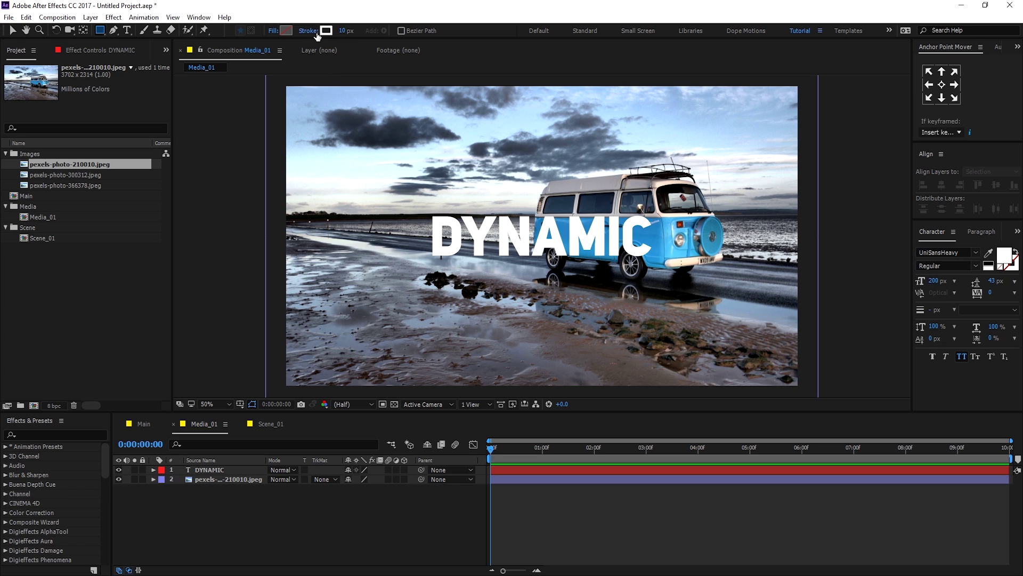
mouse_move(424, 208)
left_mouse_down()
mouse_move(442, 233)
mouse_move(672, 266)
left_mouse_up()
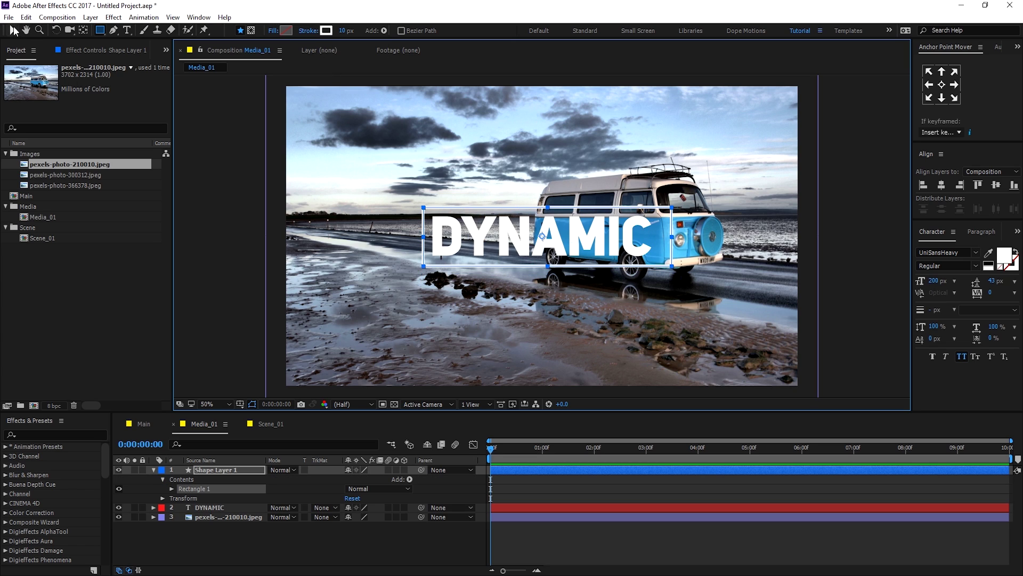
left_click(14, 30)
left_click(941, 184)
left_click(222, 549)
left_click(214, 489)
left_click(154, 469)
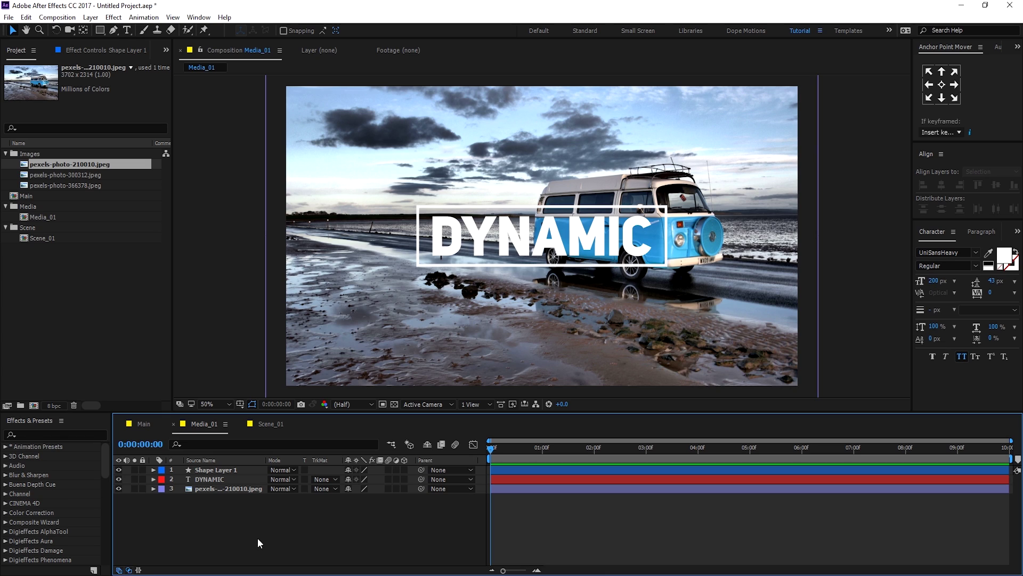
Step: Place Media_01 in the Scene_01 composition and scale the layer to 110%
left_click(201, 469)
left_click(271, 424)
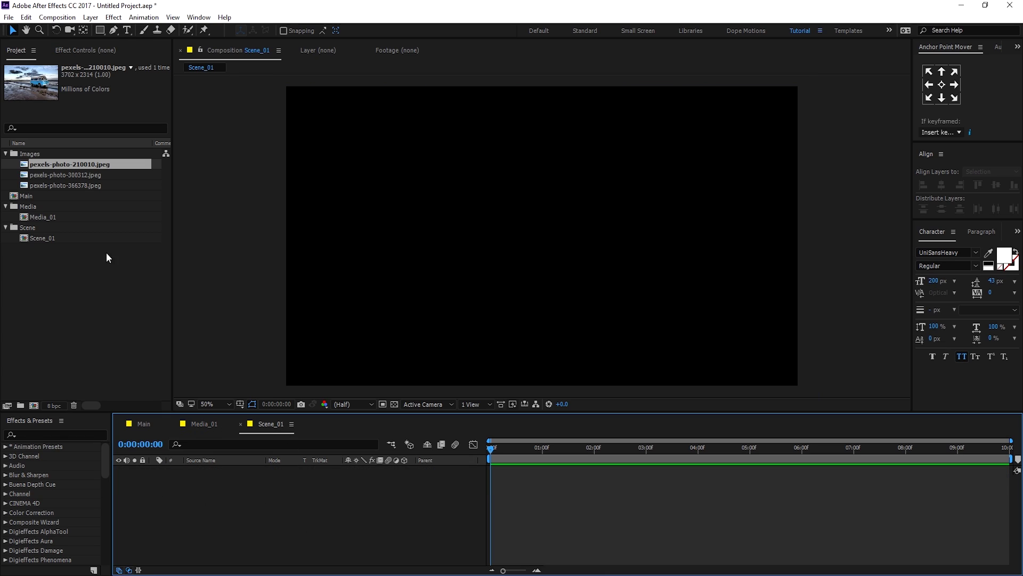
left_click_drag(54, 220, 215, 505)
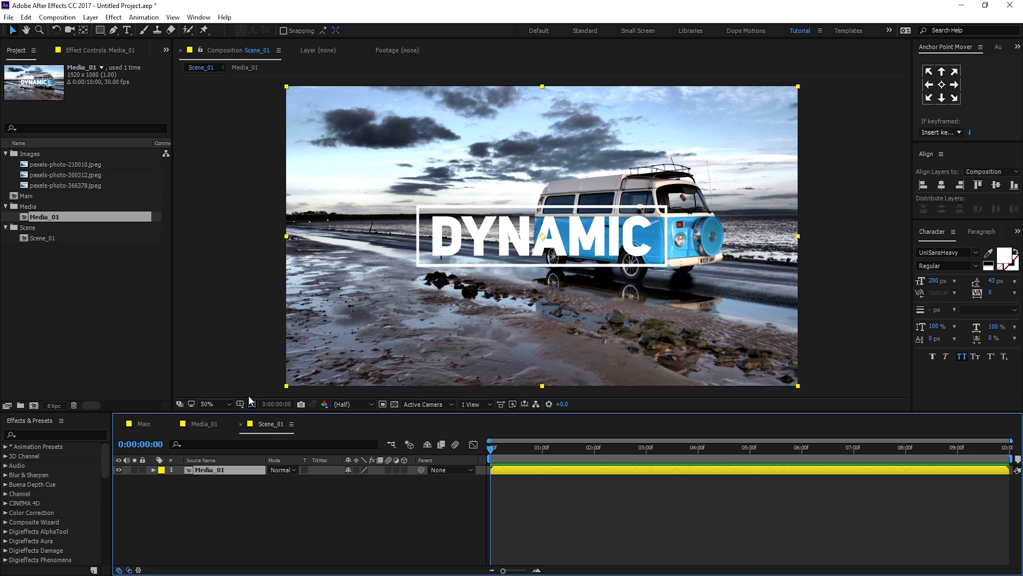
key("s")
left_click(380, 479)
type("110")
left_click(375, 511)
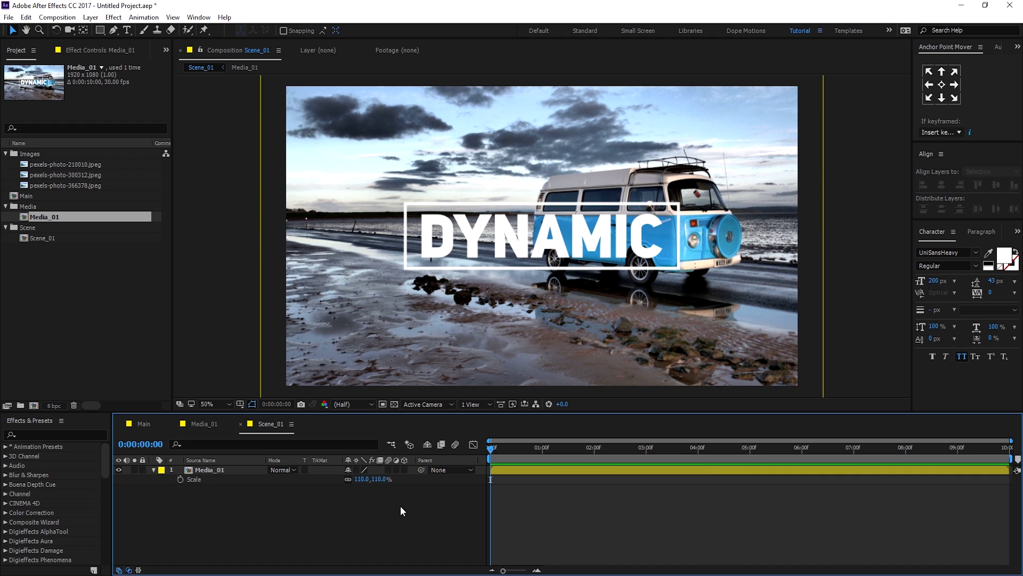
left_click_drag(267, 413, 263, 430)
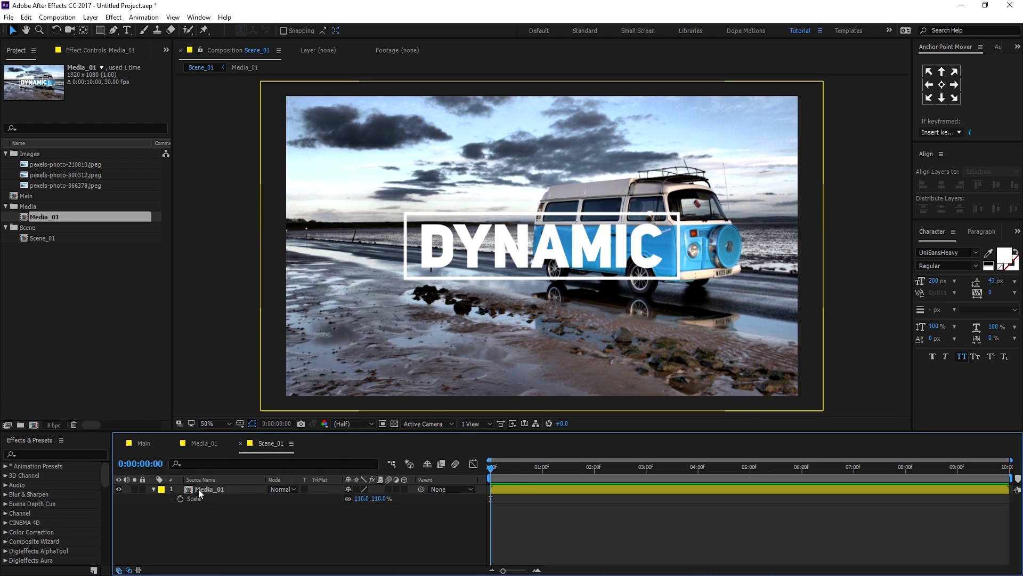
left_click(153, 489)
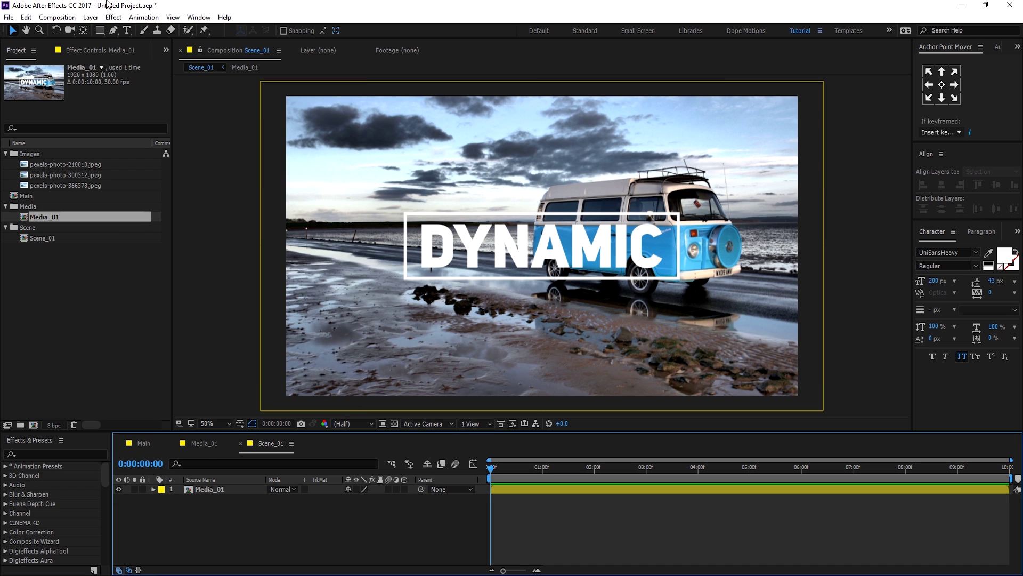
Step: Set up the Rectangle tool with a neutral grey fill and a 0 px stroke
left_click(102, 31)
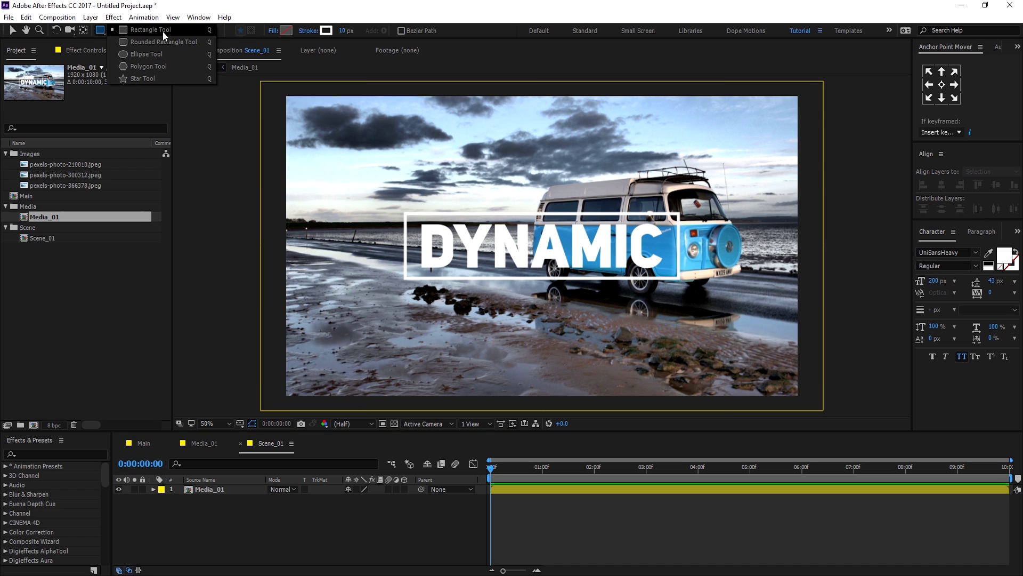
left_click_drag(347, 32, 335, 33)
left_click(287, 30)
type("828282")
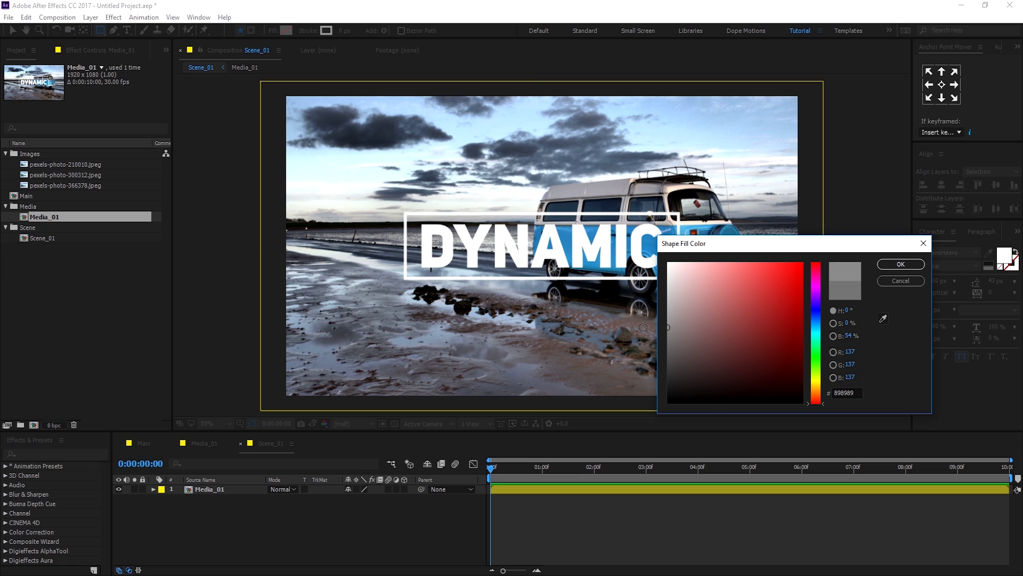
left_click(896, 265)
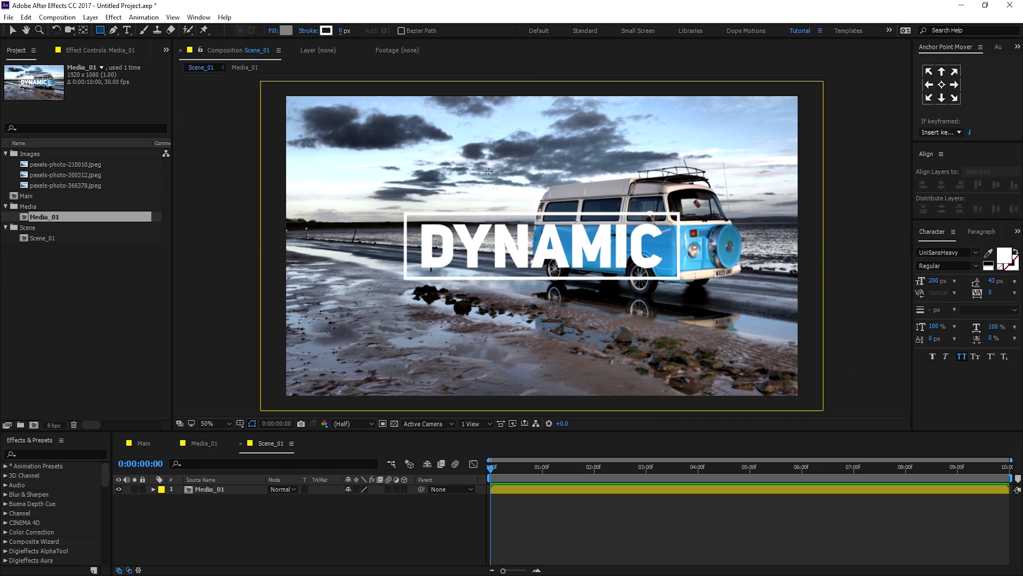
Step: Draw two rectangles on separate shape layers, one over the photo's upper-left area and a full-height strip beside it reaching the centre
mouse_move(276, 84)
left_mouse_down()
mouse_move(367, 205)
mouse_move(443, 260)
left_mouse_up()
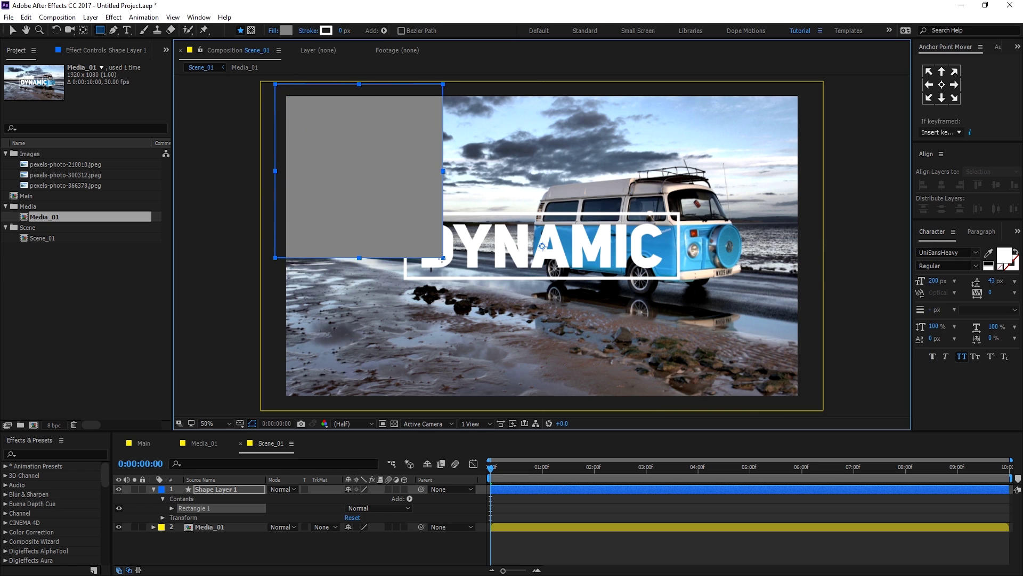
left_click(268, 562)
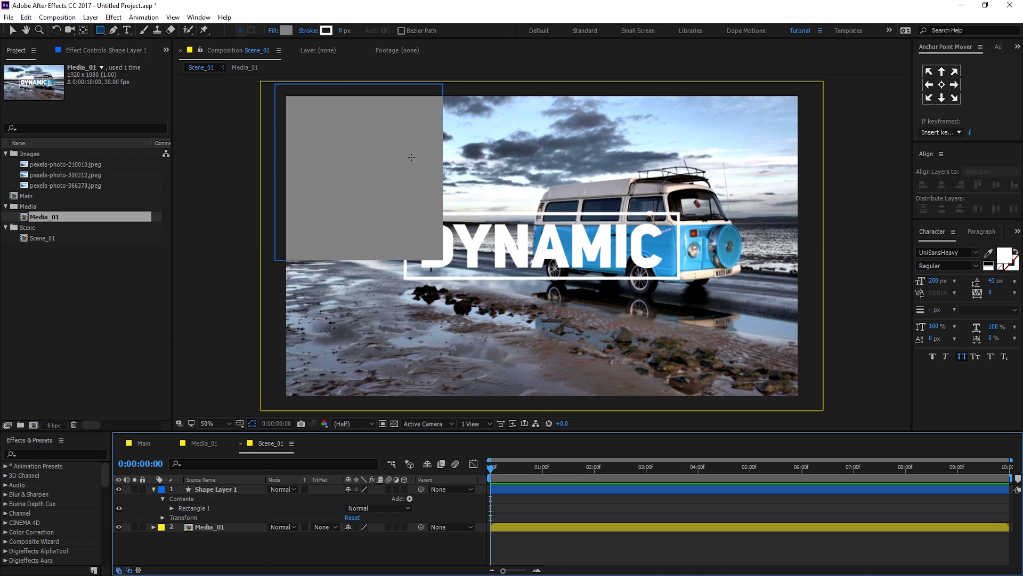
mouse_move(431, 79)
left_mouse_down()
mouse_move(472, 229)
mouse_move(540, 399)
left_mouse_up()
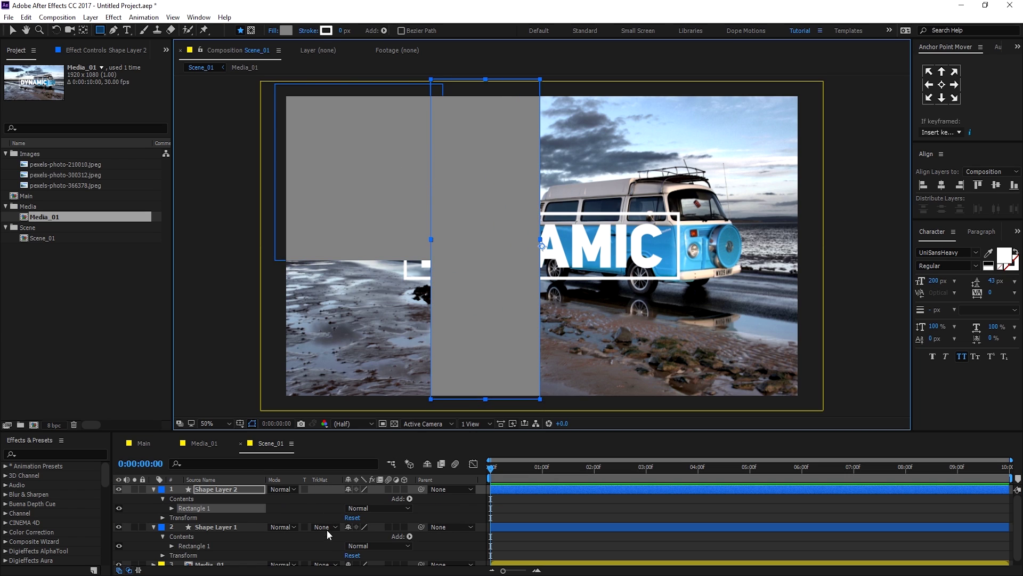
left_click(562, 498)
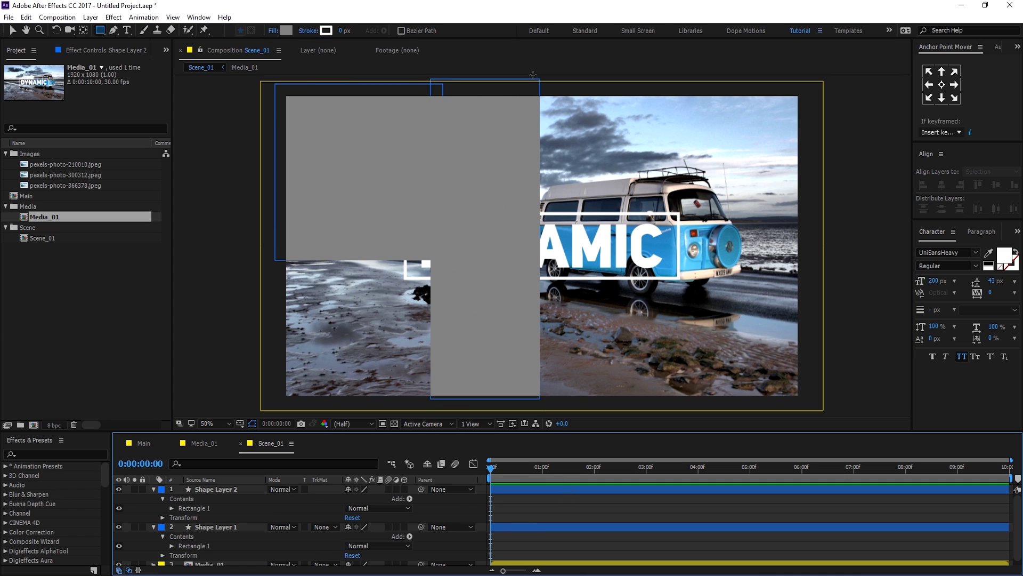
Step: Cover the rest of the photo with rectangles on three more shape layers: upper right, lower right and lower left
mouse_move(828, 100)
left_mouse_down()
mouse_move(567, 213)
mouse_move(520, 281)
mouse_move(522, 301)
mouse_move(830, 418)
left_mouse_up()
left_click(646, 507)
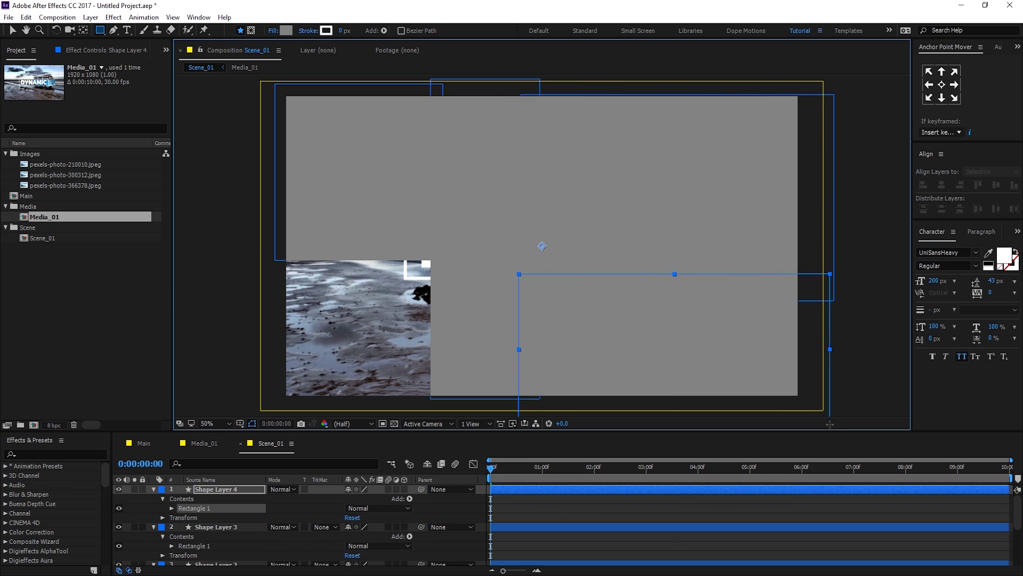
left_click(639, 509)
left_click_drag(456, 243, 269, 421)
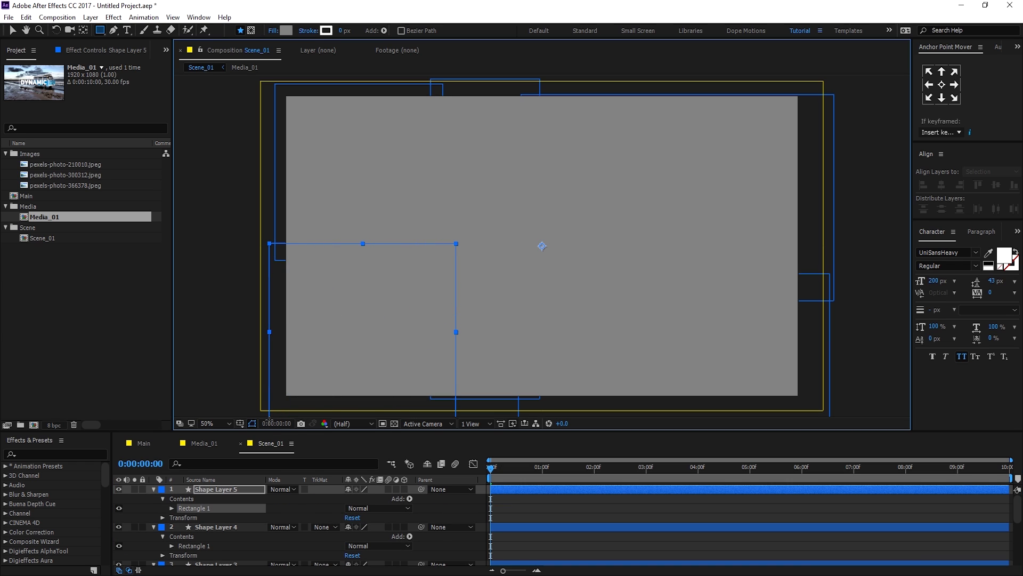
left_click(401, 485)
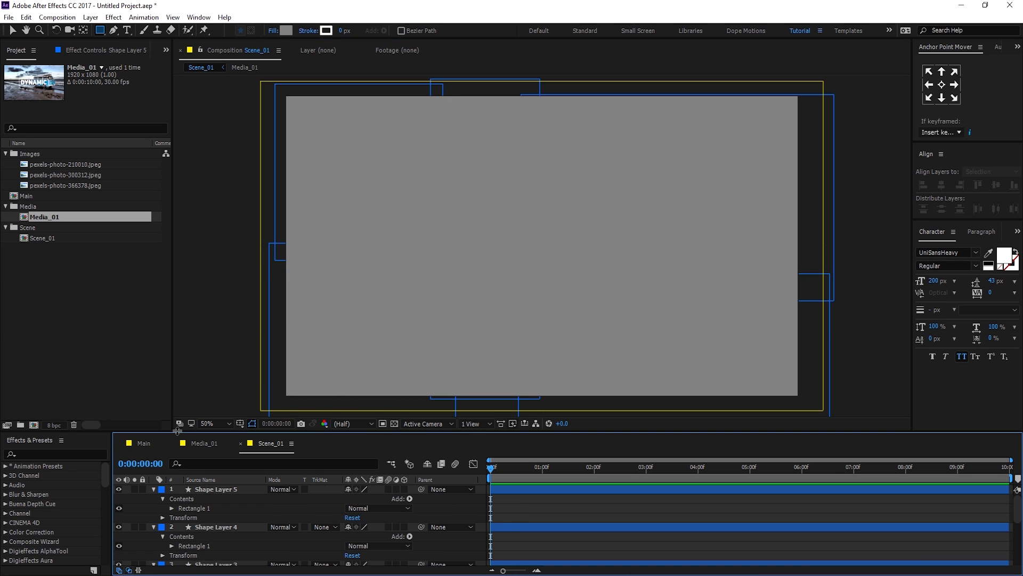
Step: Collapse the properties of all layers in Scene_01
left_click_drag(400, 431, 401, 286)
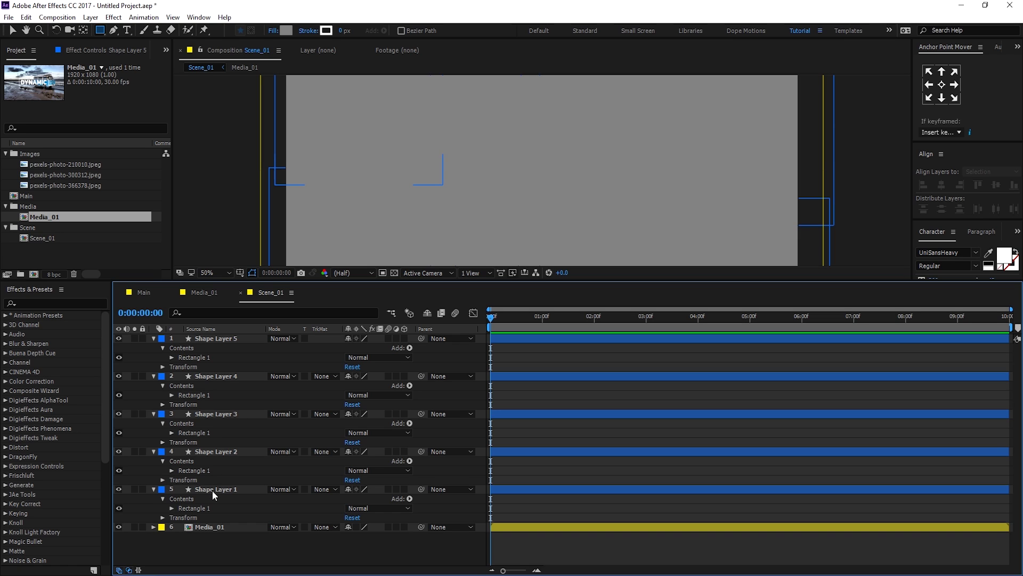
key("ctrl+a")
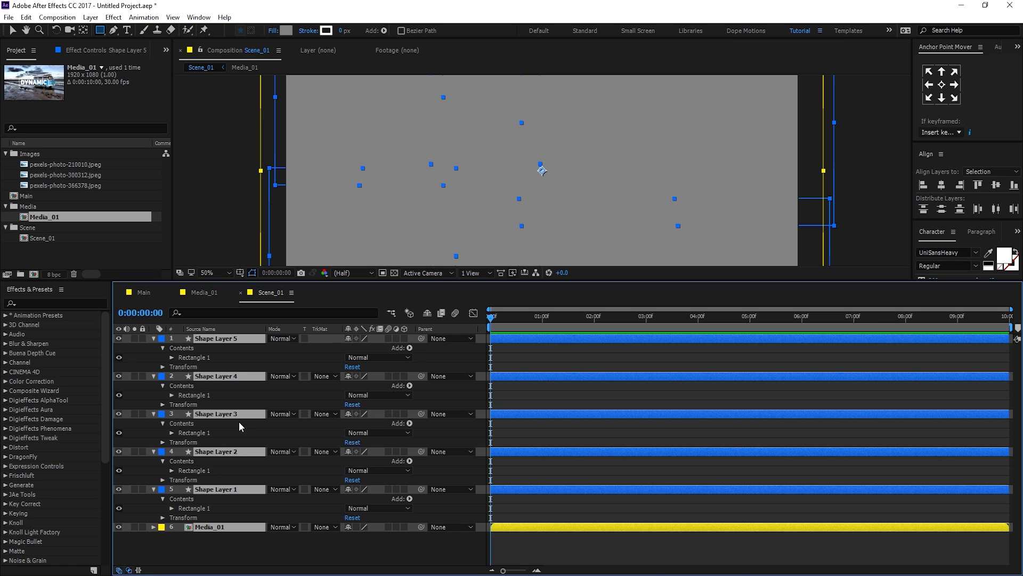
key("u")
left_click(239, 421)
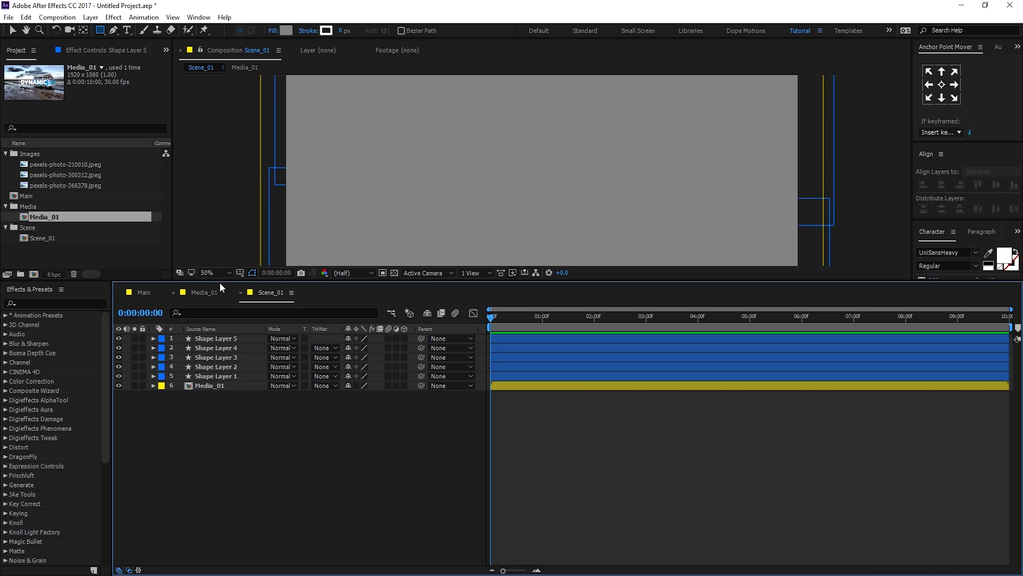
left_click_drag(219, 282, 219, 334)
Step: Duplicate the Media_01 layer four times to get one copy for each shape layer
left_click(218, 437)
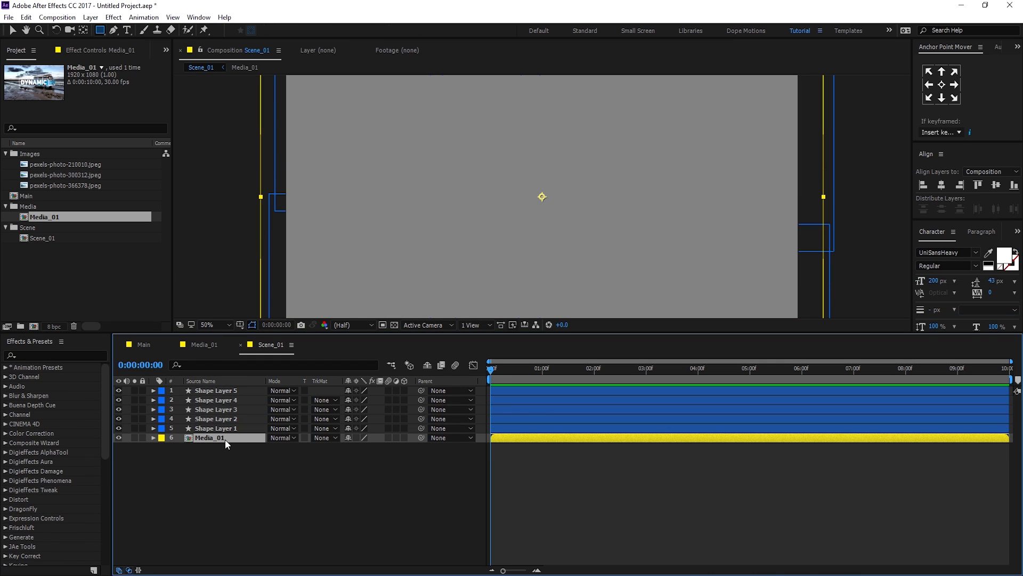
key("ctrl+d")
key("ctrl+d")
key("ctrl+d")
key("ctrl+d")
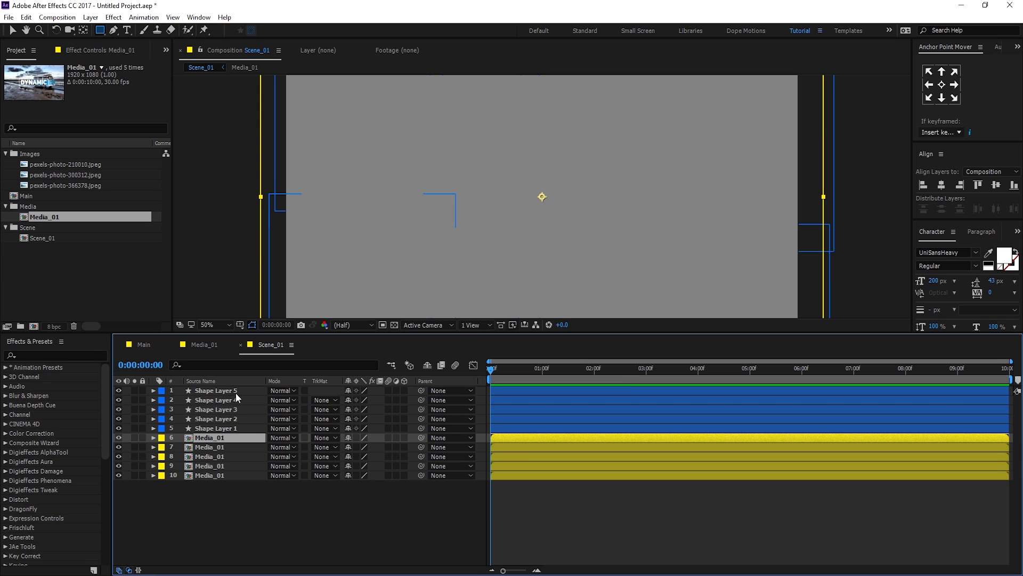
Step: Reorder the layers so Shape Layers 1 to 5 run downward, each directly above its own Media_01 copy
left_click_drag(228, 418, 223, 461)
left_click(217, 446)
left_click_drag(222, 402, 218, 470)
left_click(196, 492)
left_click(207, 393)
left_click(209, 399)
left_click(211, 419)
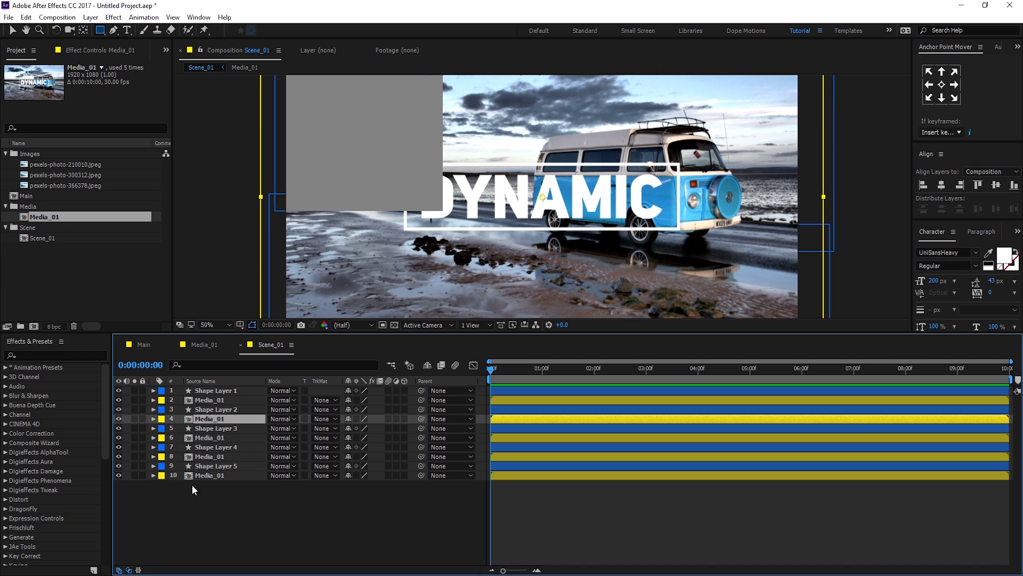
Step: Set the track matte of all five Media_01 layers to Alpha Matte, using the shape layer above each
left_click(213, 474)
left_click(214, 456, "ctrl")
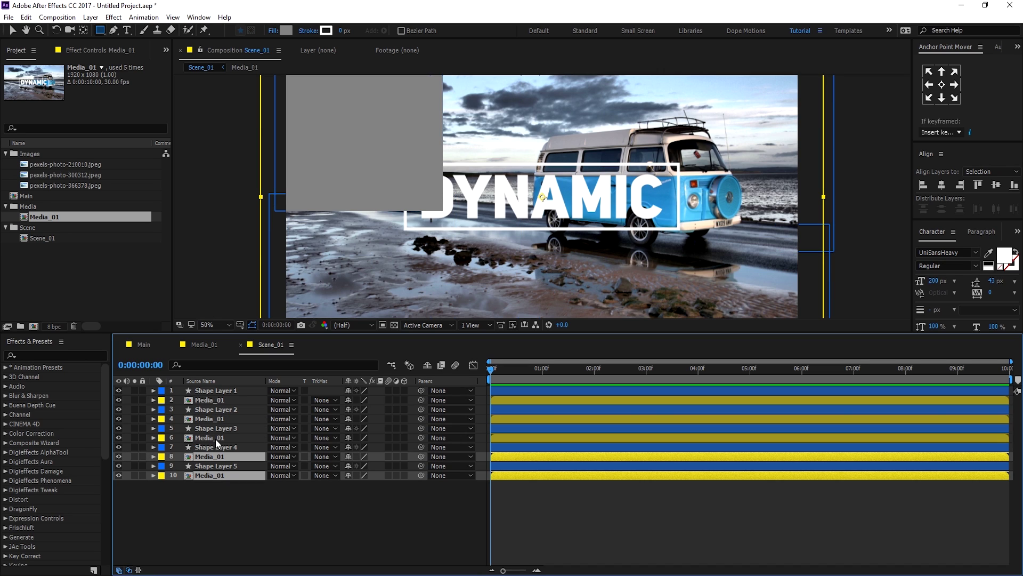
left_click(215, 438, "ctrl")
left_click(216, 420, "ctrl")
left_click(217, 401, "ctrl")
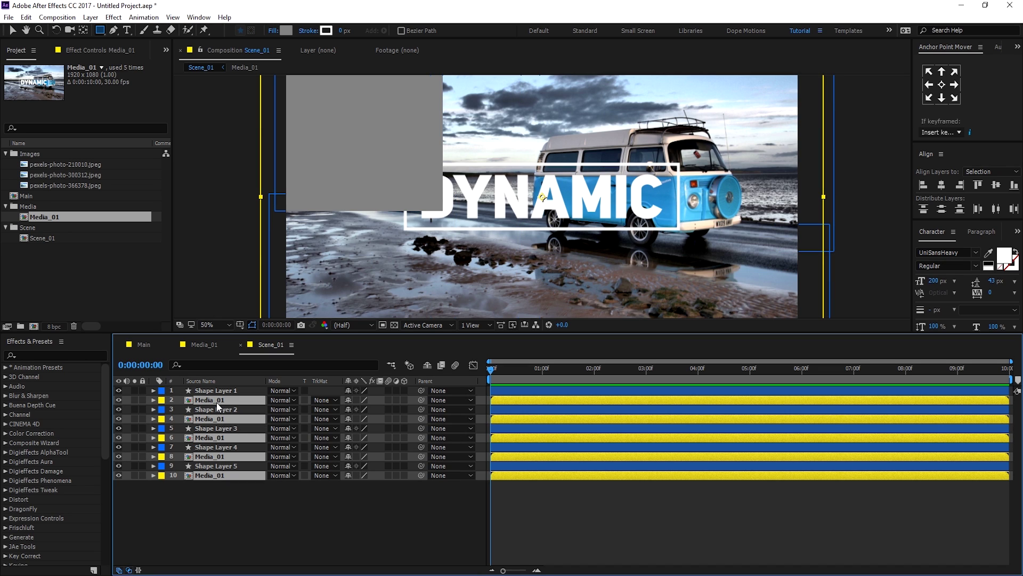
left_click(328, 400)
left_click(352, 429)
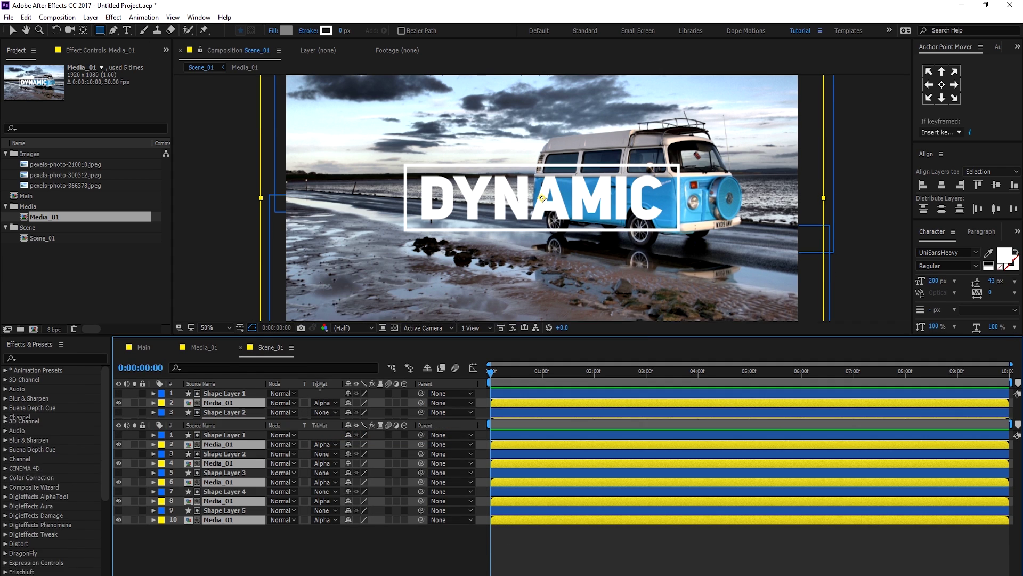
left_click_drag(327, 336, 326, 408)
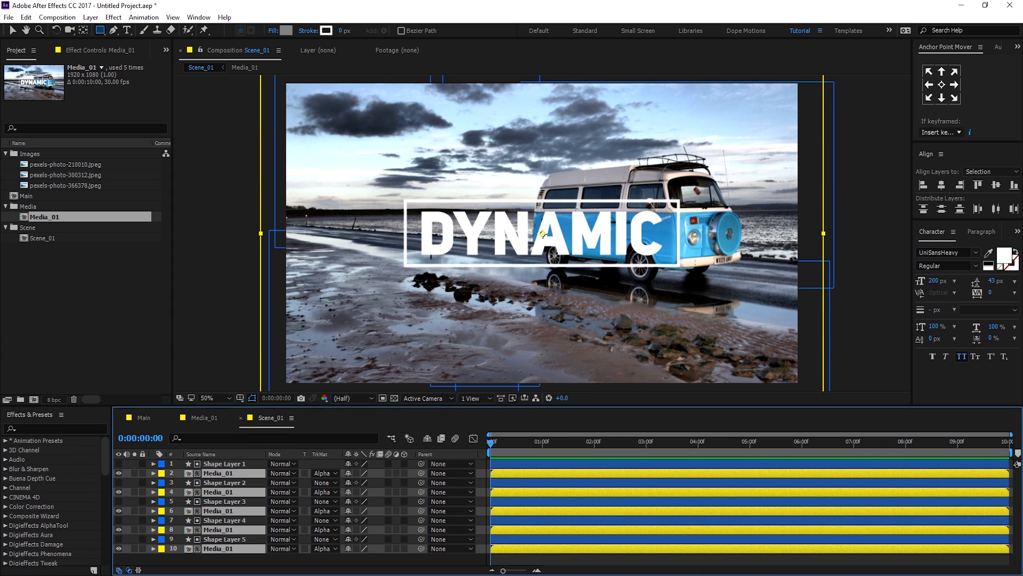
left_click(548, 555)
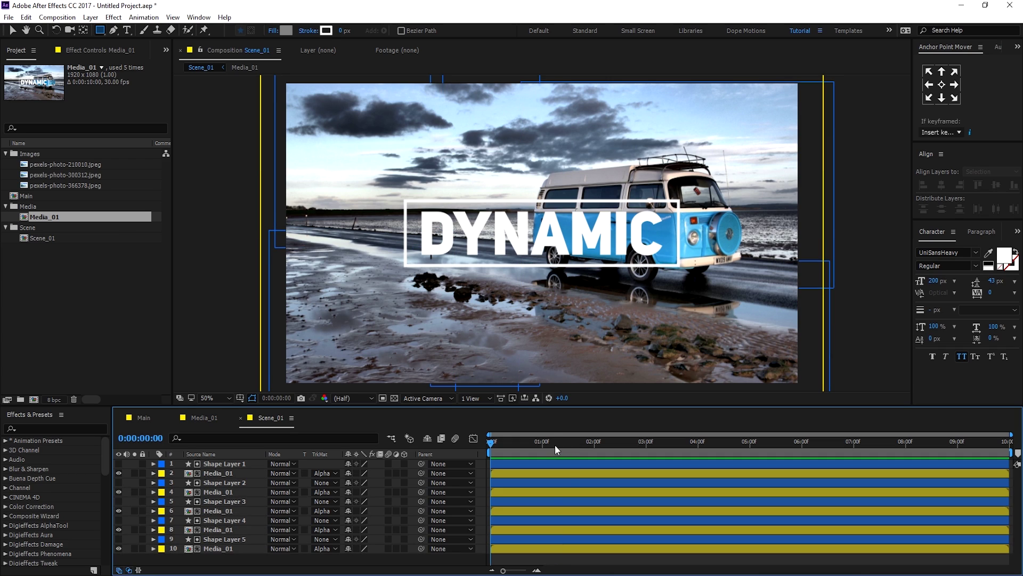
Step: Add a Position keyframe to all five Media_01 layers at 0:00:02:00
left_click_drag(595, 452, 596, 452)
left_click(217, 473)
left_click(212, 491, "ctrl")
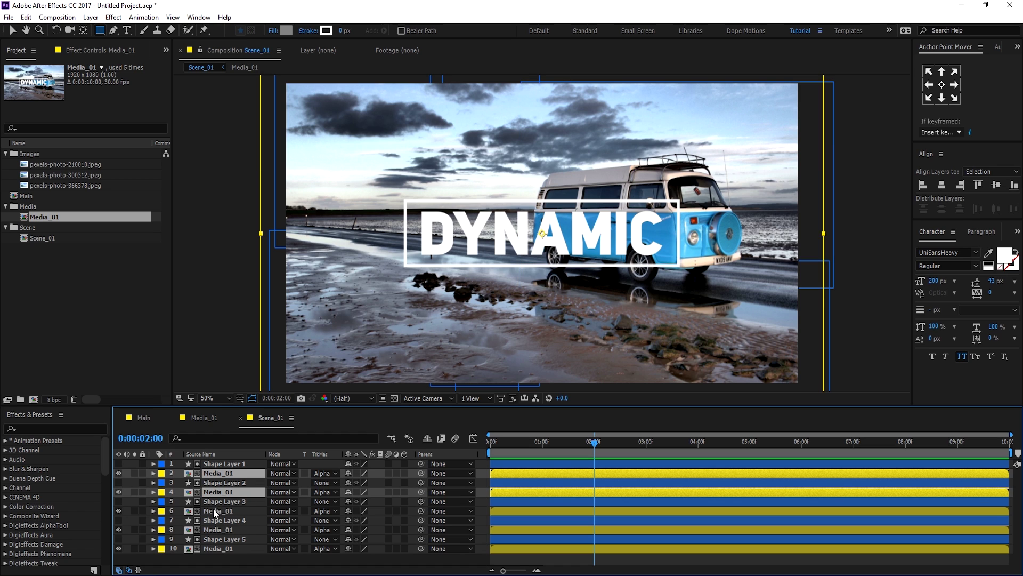
left_click(213, 511, "ctrl")
left_click(211, 528, "ctrl")
left_click(212, 549, "ctrl")
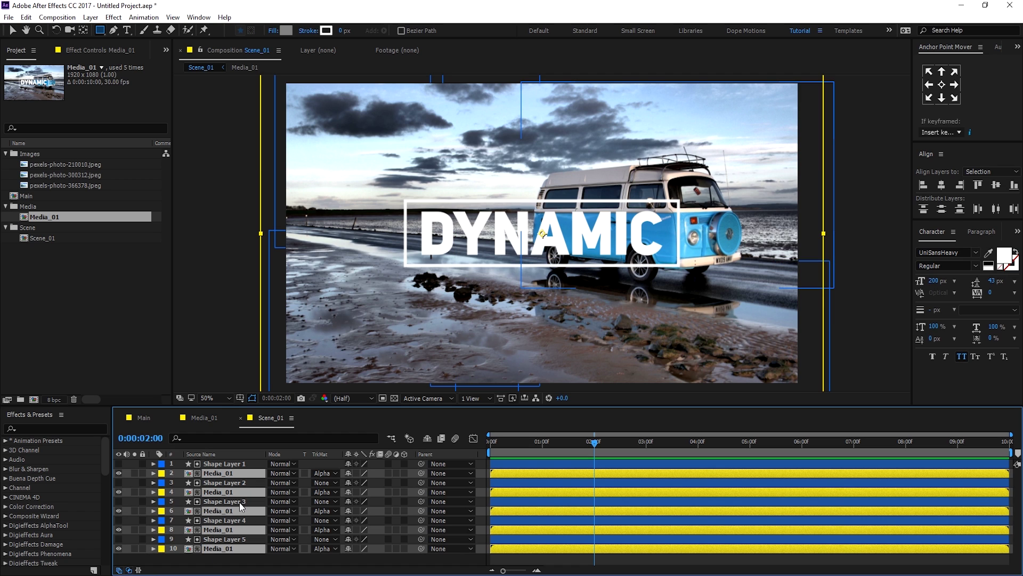
key("p")
left_click_drag(159, 405, 168, 325)
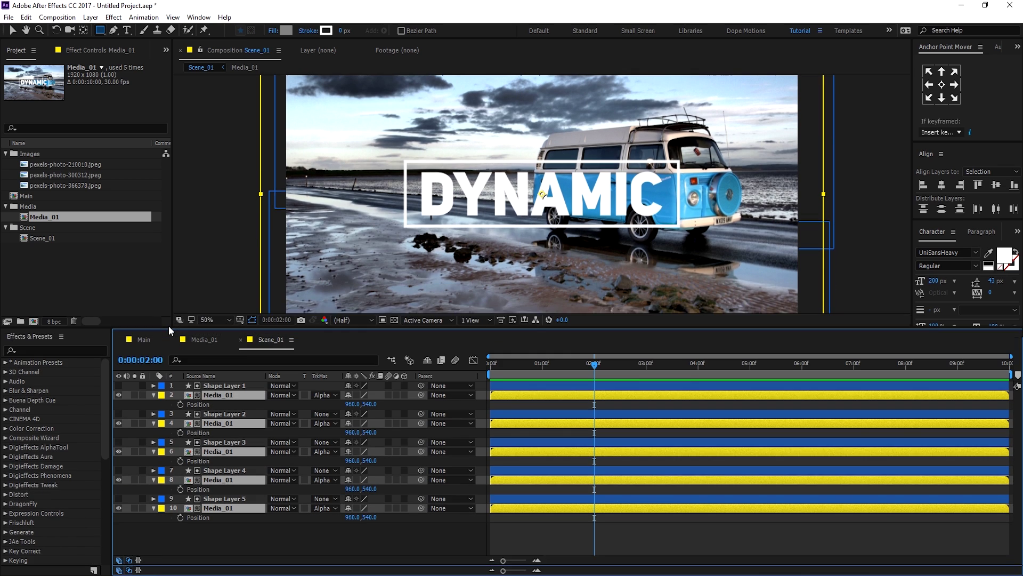
left_click(180, 403)
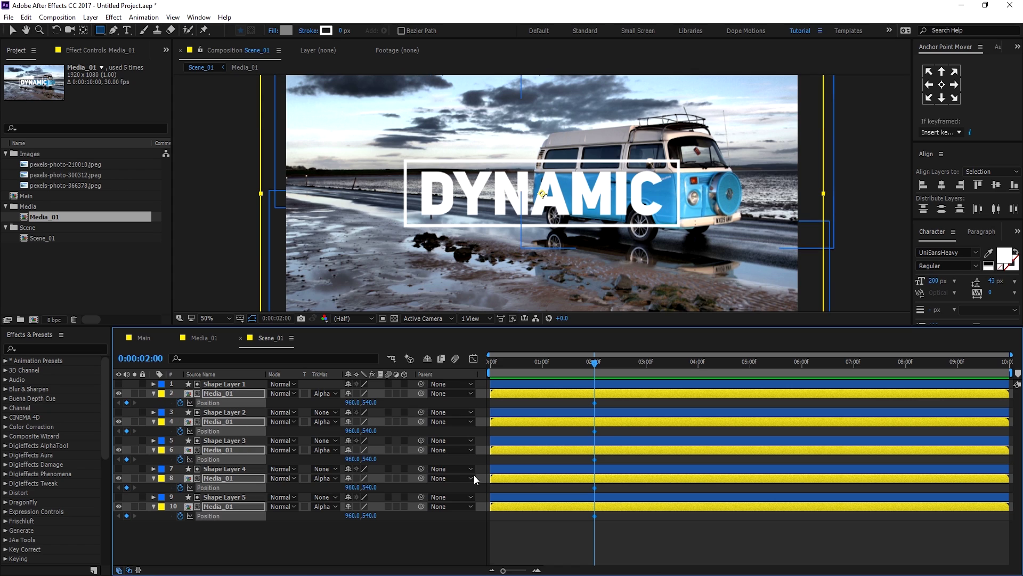
Step: At 0:00:01:00, move the Media_01 layer below Shape Layer 1 upward to a Position of 960, 478
left_click_drag(580, 362, 542, 365)
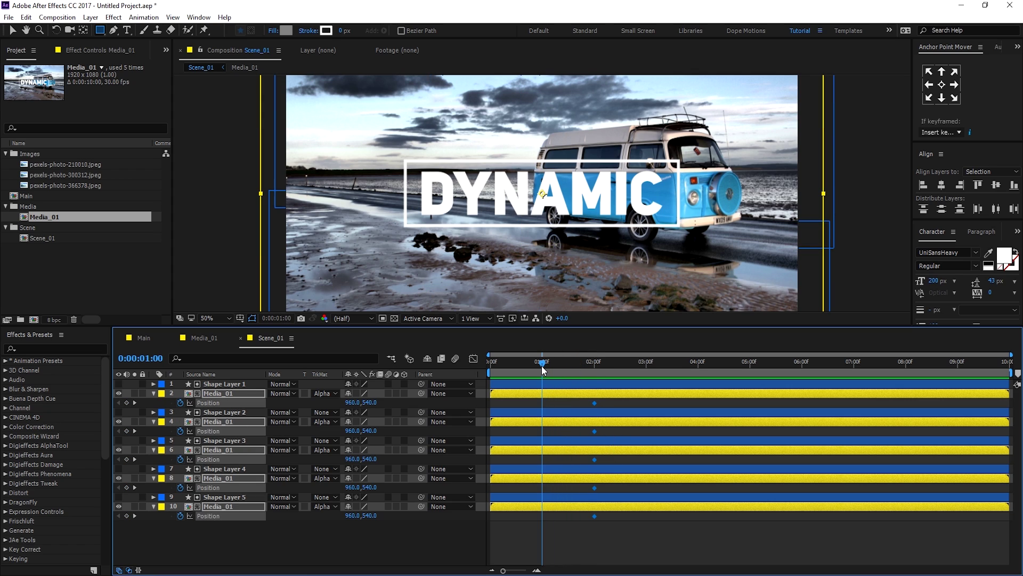
left_click(235, 533)
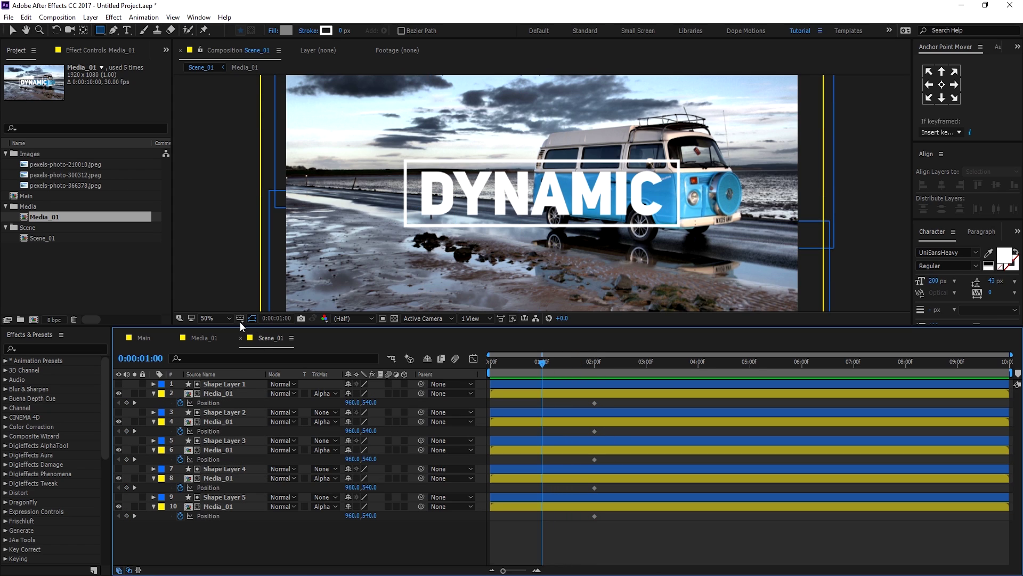
left_click_drag(240, 323, 393, 402)
left_click(227, 472)
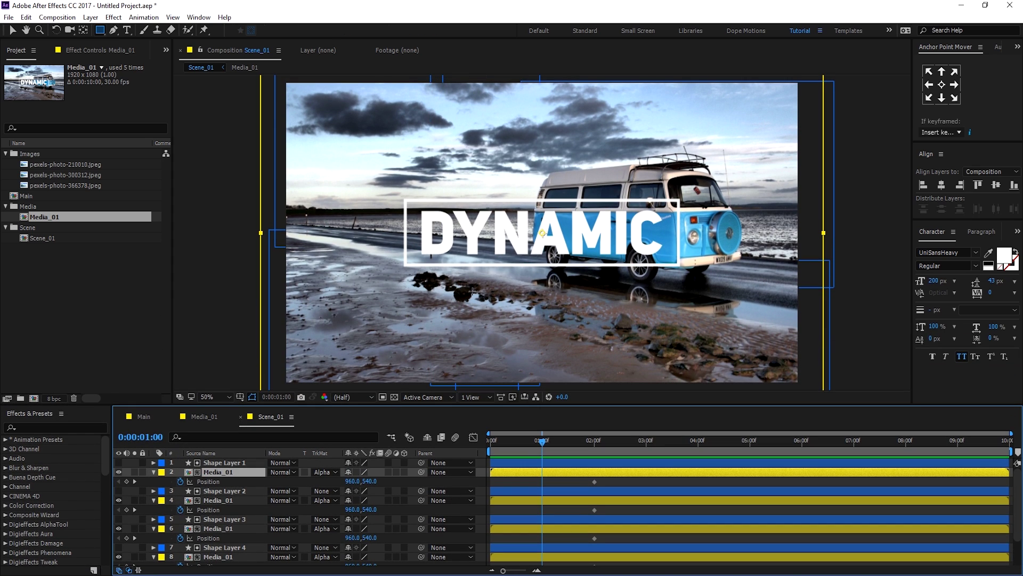
key("v")
left_click_drag(463, 204, 463, 189)
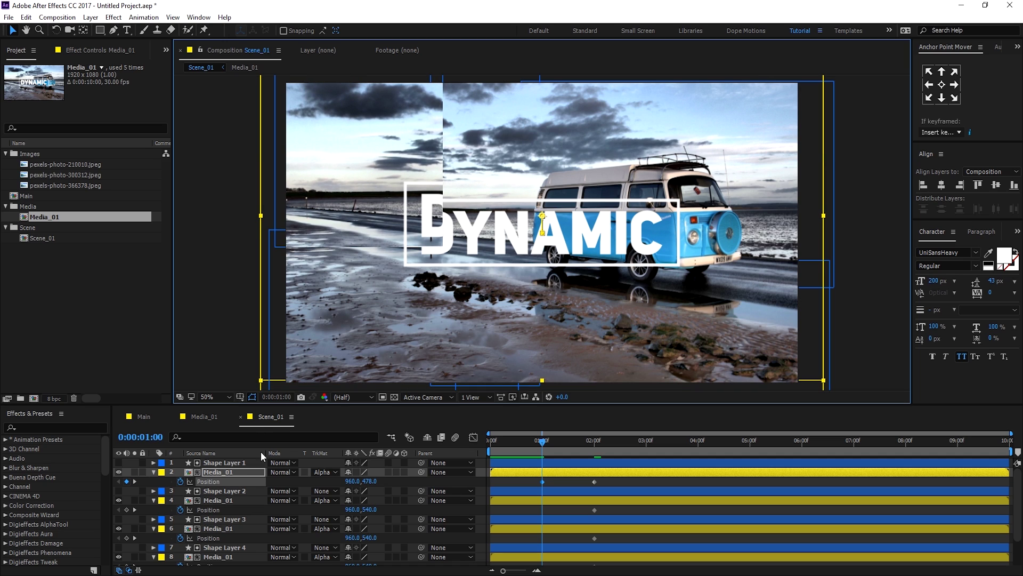
Step: At 0:00:01:00, move the Media_01 layers below Shape Layers 2 and 3 upward to Positions 960, 494 and 960, 442
left_click(218, 500)
left_click(519, 300)
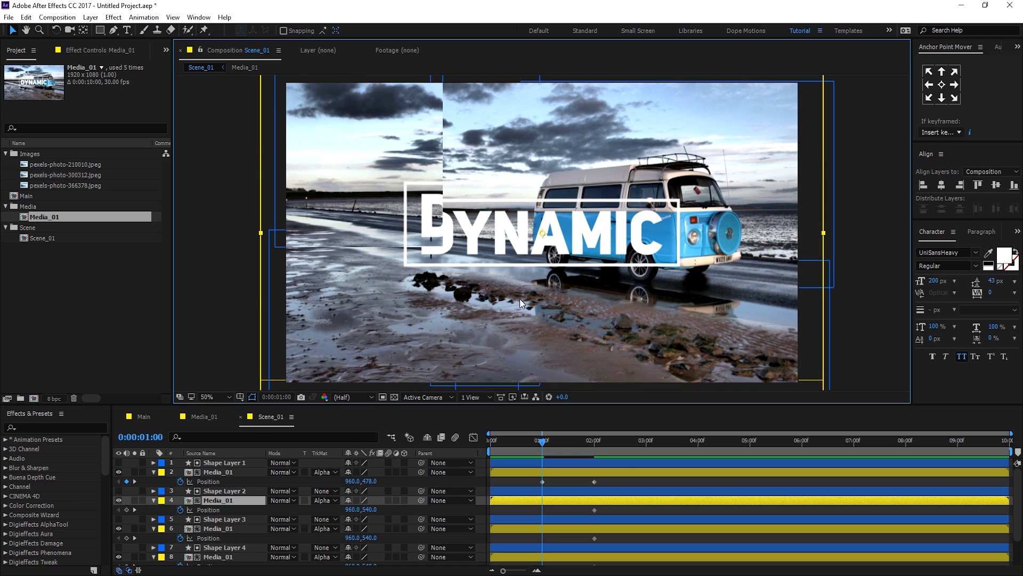
left_click_drag(520, 280, 524, 270)
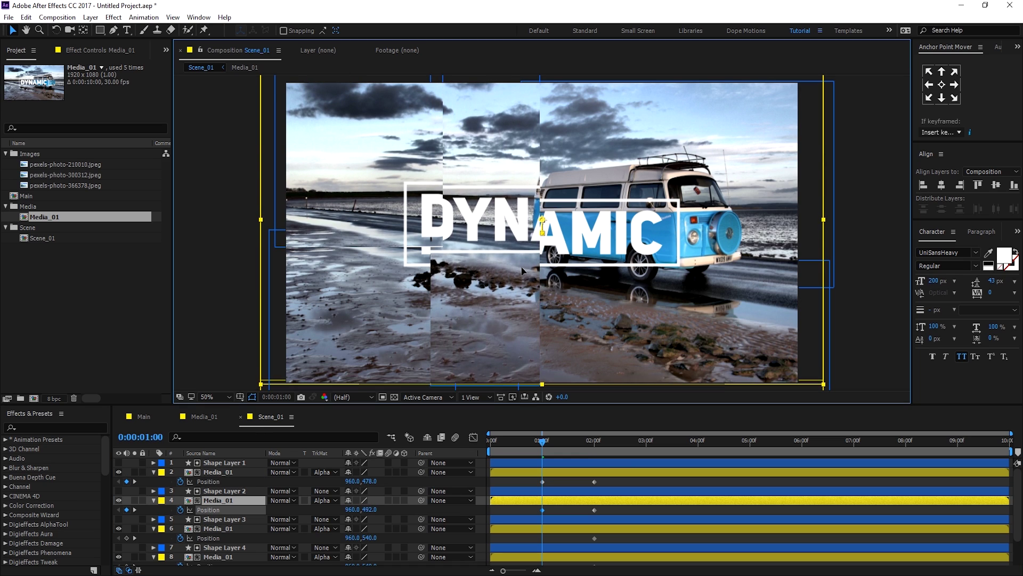
left_click(219, 526)
left_click_drag(590, 310, 587, 284)
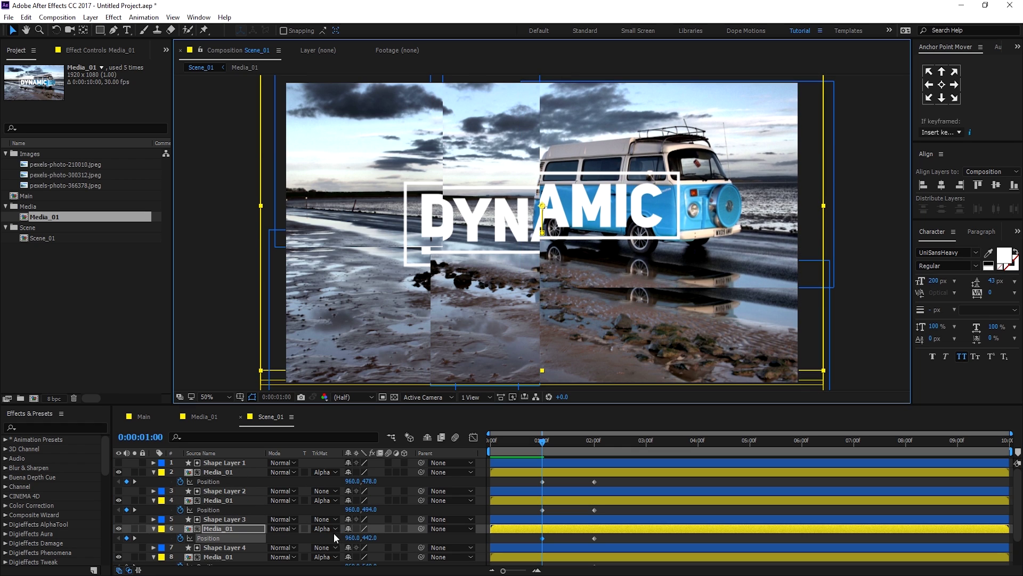
Step: At 0:00:01:00, move the Media_01 layer below Shape Layer 4 upward to a Position of 960, 500
left_click(213, 557)
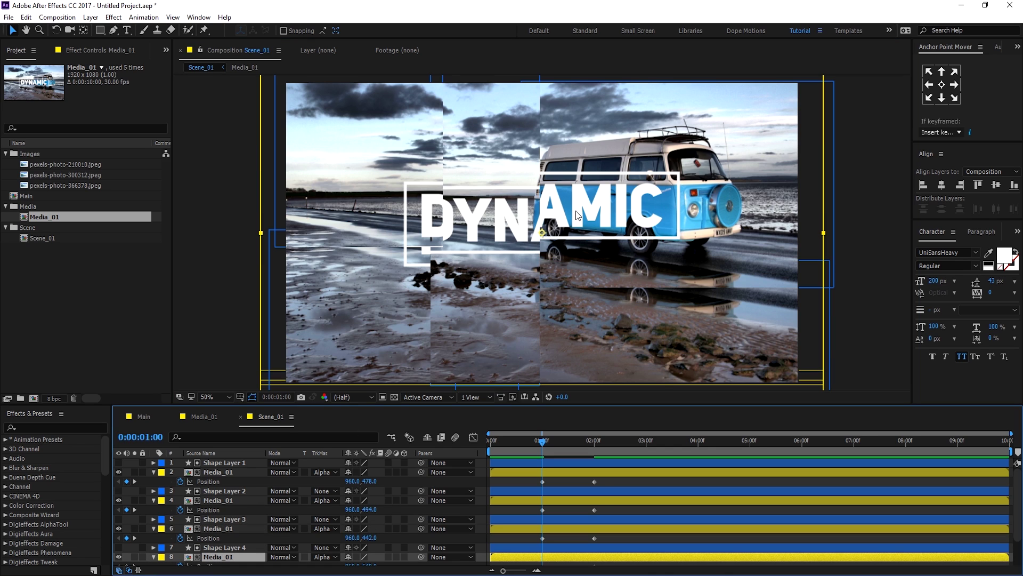
scroll(577, 214, "down", 2)
scroll(613, 223, "up", 2)
scroll(230, 481, "down", 1)
left_click_drag(660, 316, 657, 305)
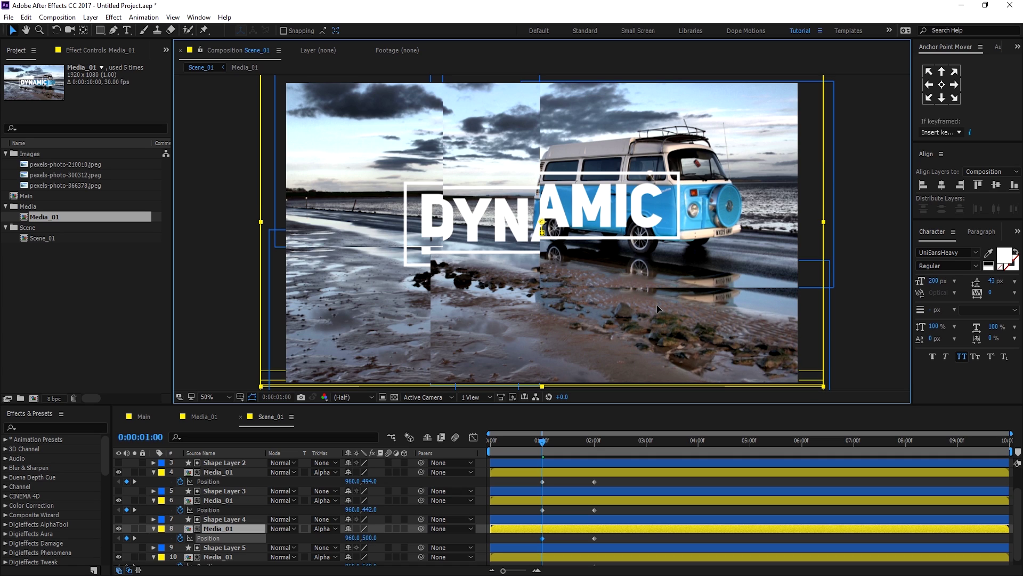
Step: At 0:00:01:00, move the Media_01 layer below Shape Layer 5 upward to a Position of 960, 506
left_click(610, 481)
scroll(509, 498, "down", 1)
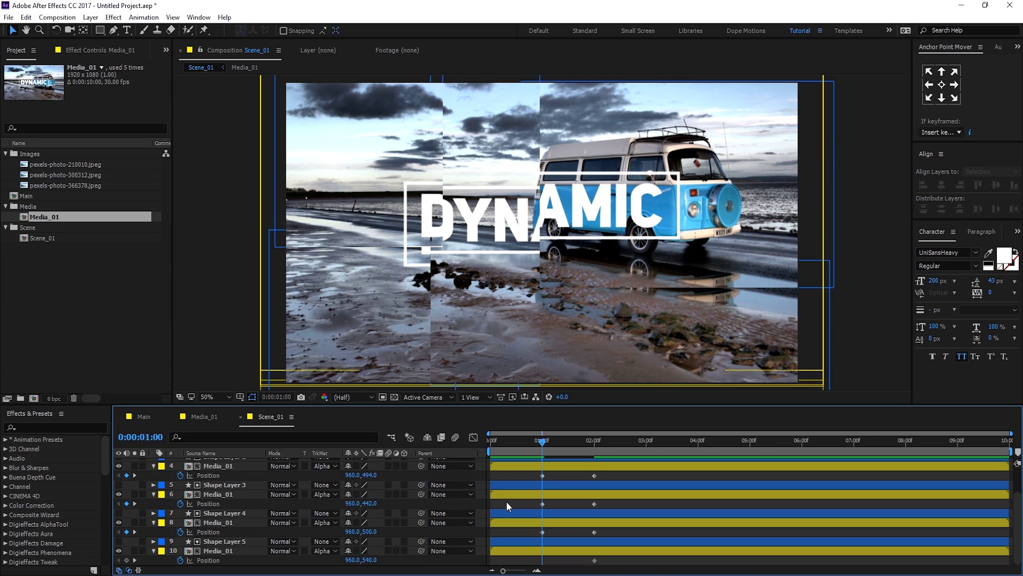
left_click(221, 557)
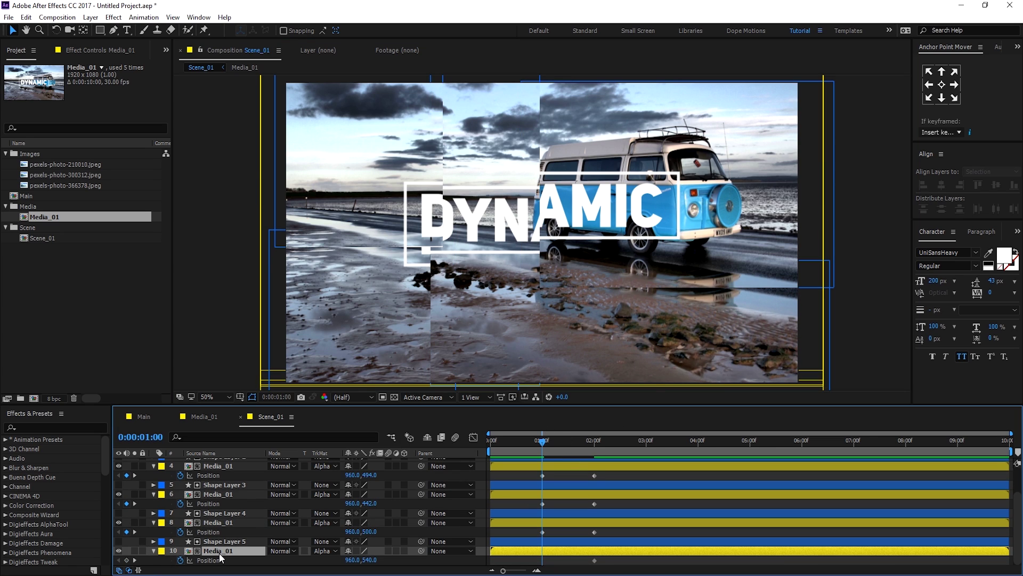
mouse_move(502, 256)
left_mouse_down()
mouse_move(504, 241)
mouse_move(503, 255)
left_mouse_up()
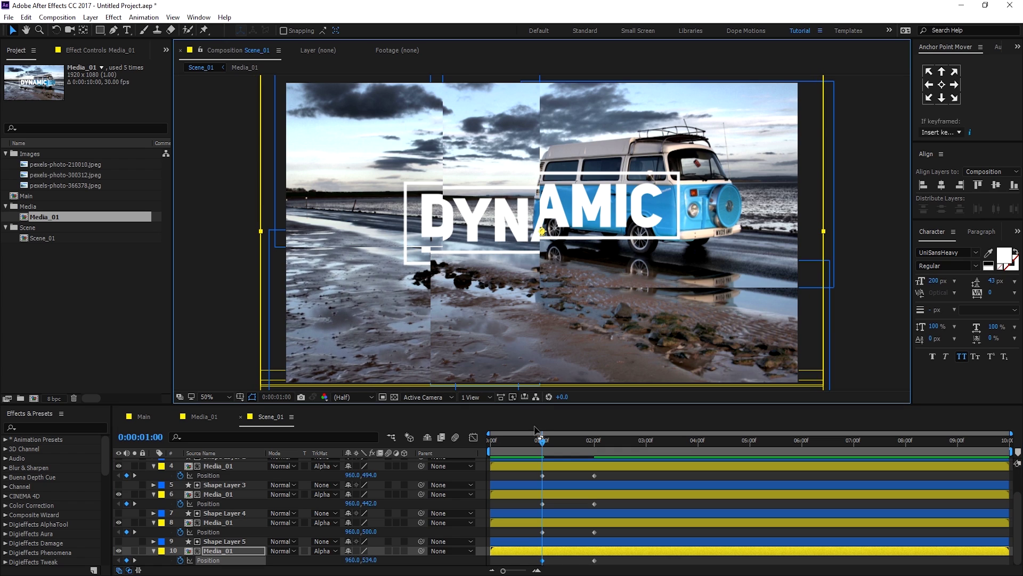
left_click_drag(494, 344, 497, 333)
Step: Apply Easy Ease to all Position keyframes of the five Media_01 layers
left_click_drag(542, 441, 579, 465)
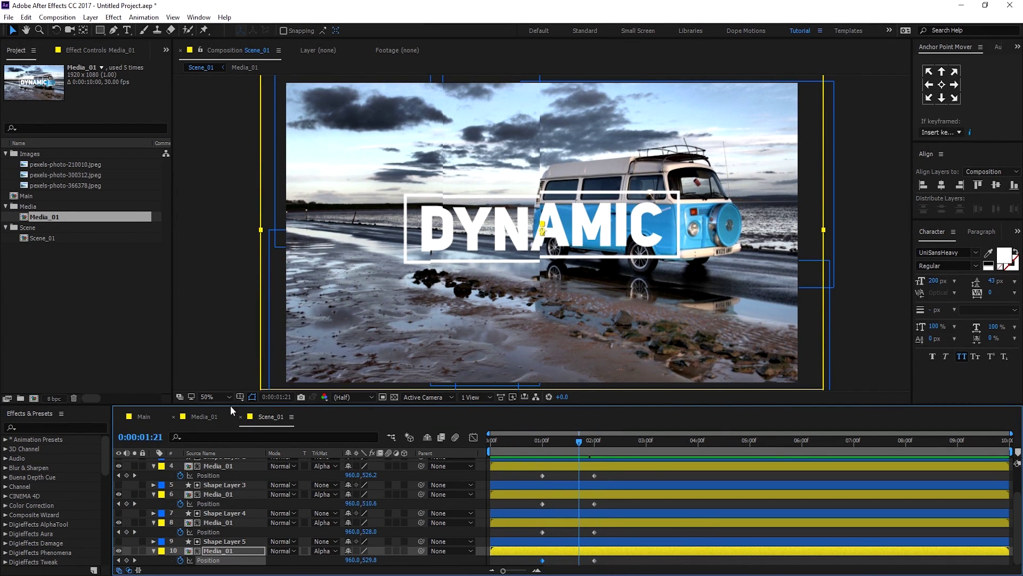
left_click_drag(232, 407, 232, 318)
left_click_drag(532, 390, 623, 533)
key("F9")
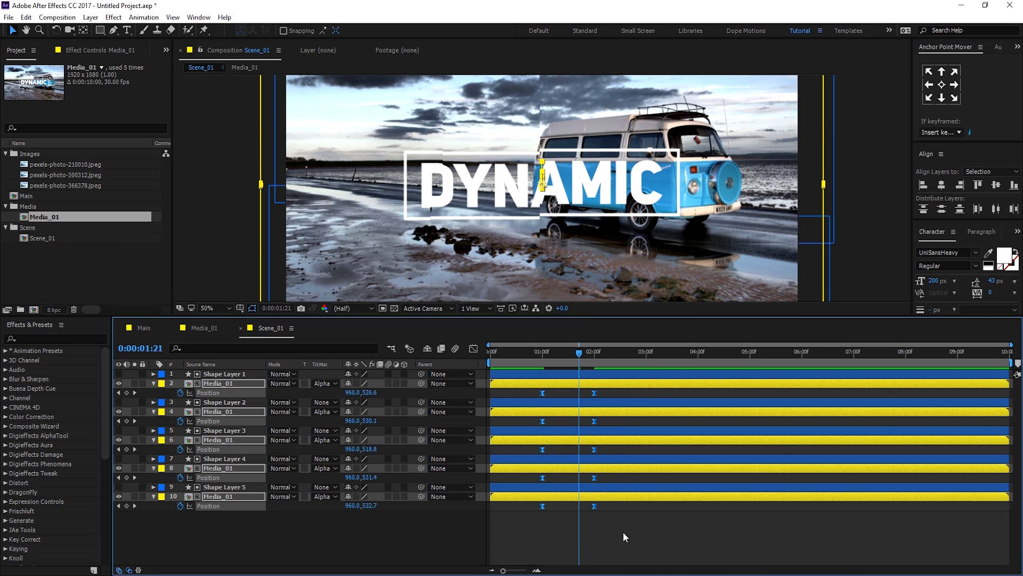
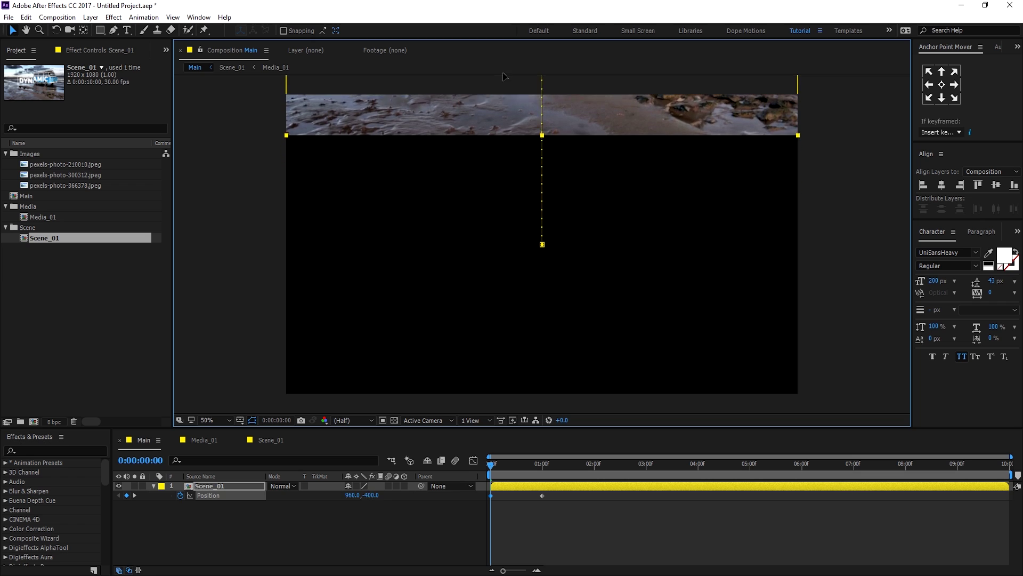
Step: Preview Main, and in Scene_01 shift all the Media_01 Position keyframes about 10 frames earlier, starting at about 0:00:00:20
key("space")
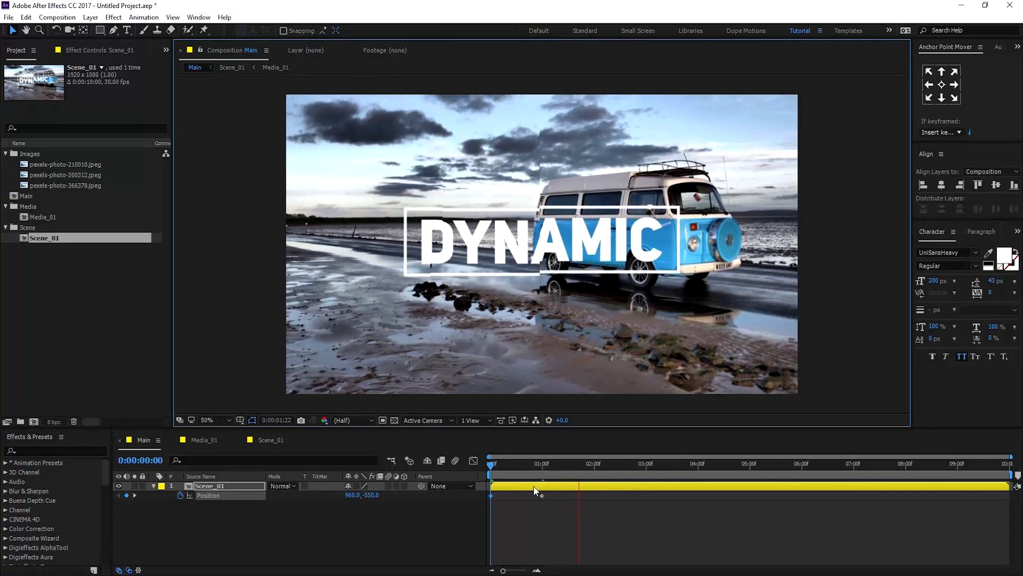
left_click(541, 467)
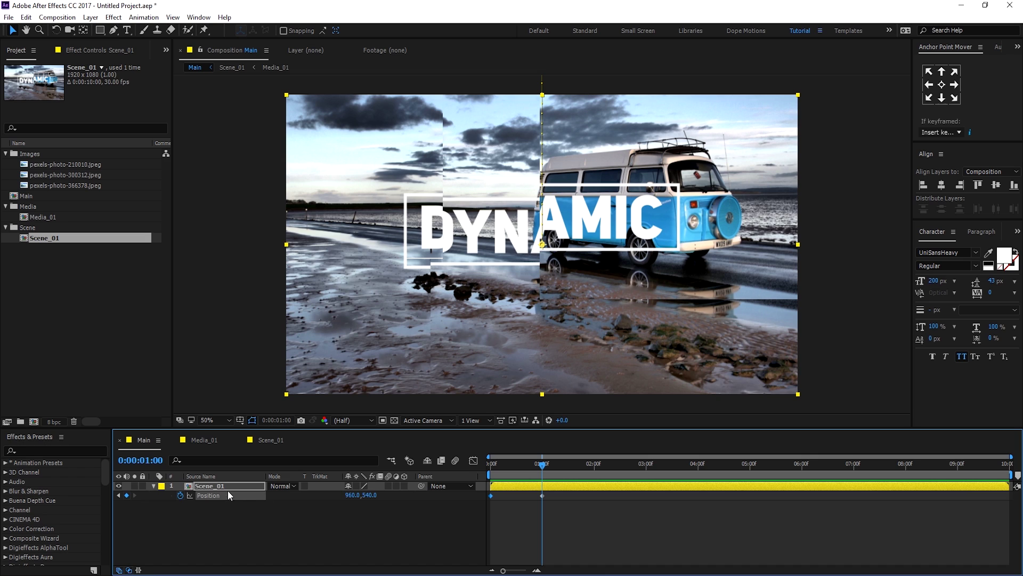
double_click(261, 485)
left_click_drag(168, 428, 168, 299)
left_click_drag(530, 373, 624, 501)
scroll(538, 341, "up", 2)
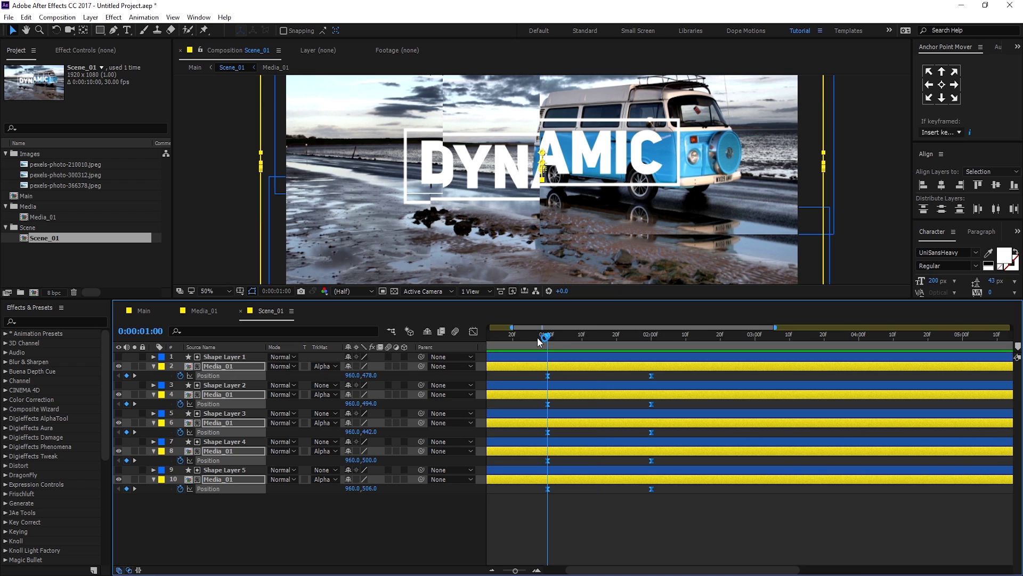
left_click_drag(548, 375, 514, 379)
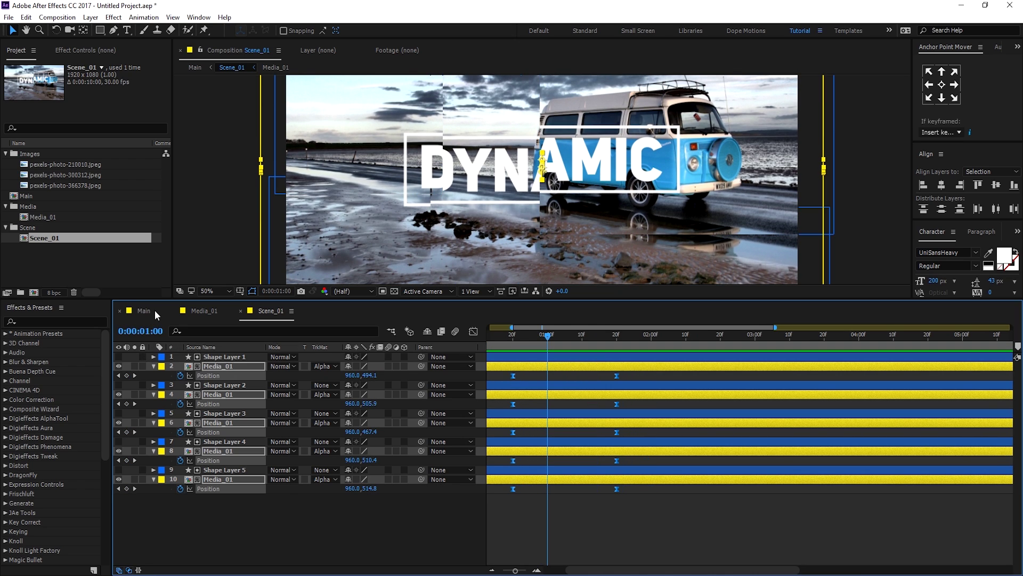
Step: In the Main composition, apply Easy Ease to both Position keyframes of Scene_01
left_click(143, 310)
left_click_drag(542, 341, 476, 358)
key("F9")
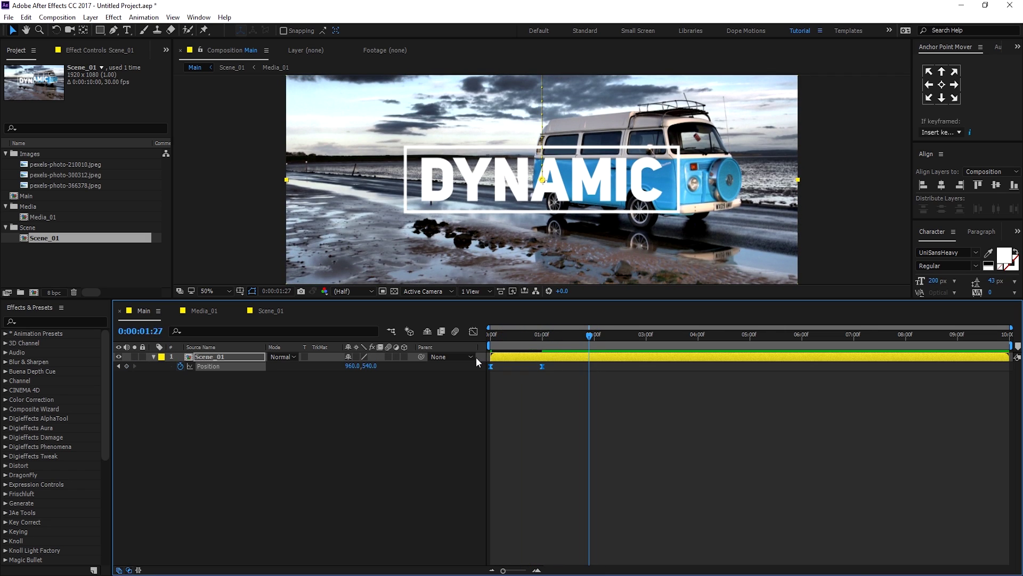
Step: Reshape Scene_01's Position speed curve into a slow start with a sharp peak near the end, and preview the move
left_click(473, 332)
right_click(555, 459)
left_click(542, 424)
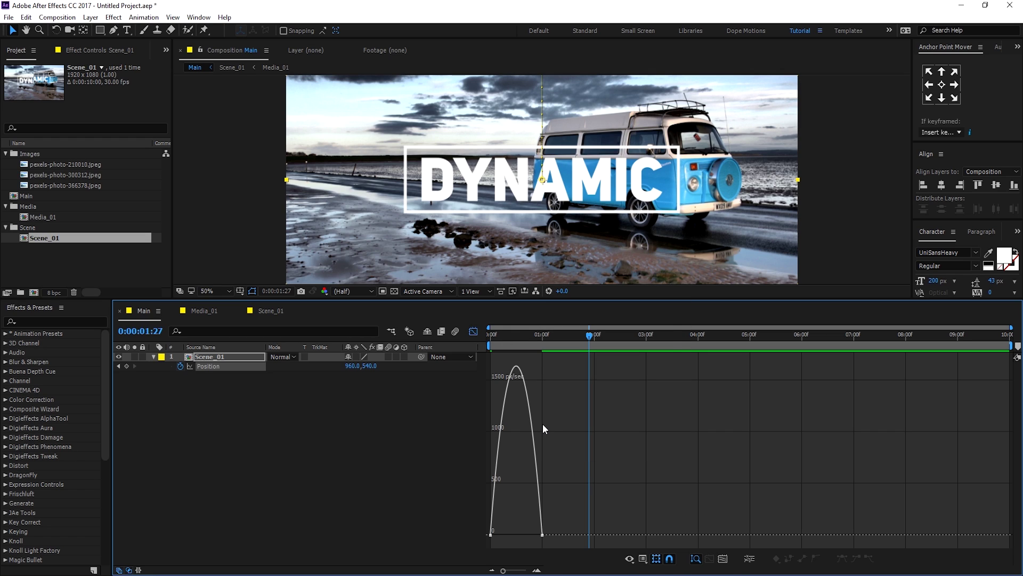
right_click(543, 424)
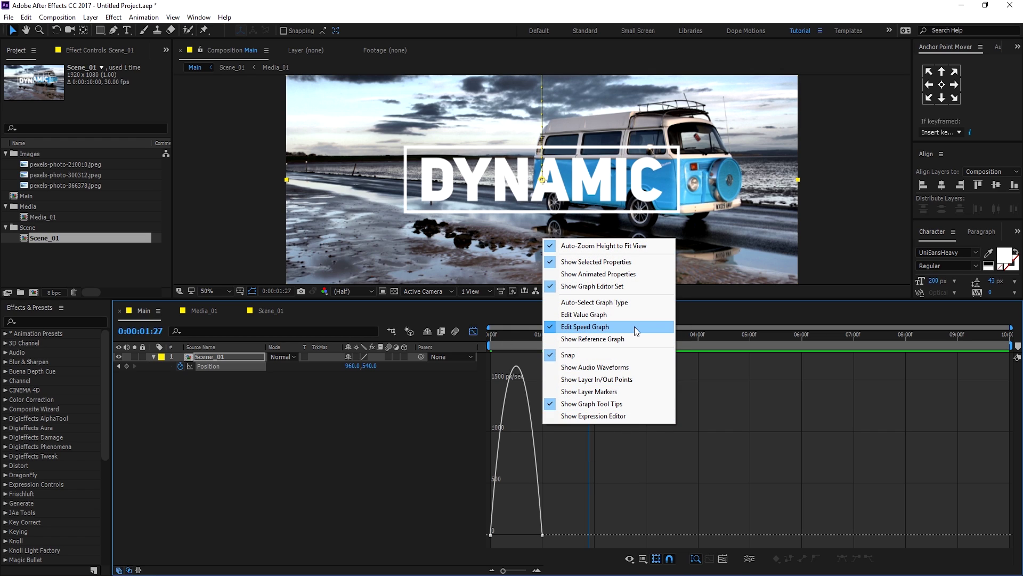
left_click(606, 315)
left_click_drag(554, 528, 530, 538)
left_click_drag(507, 335, 469, 339)
key("space")
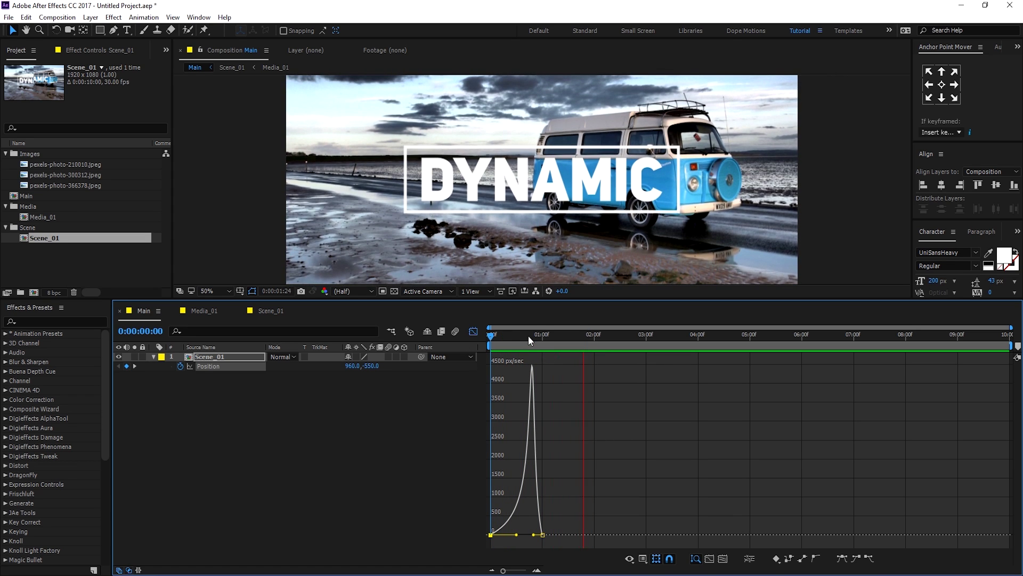
Step: Preview at a smaller view size and adjust the curve's handles so the speed peak is slightly lower and later
key("space")
scroll(446, 269, "down", 2)
key("space")
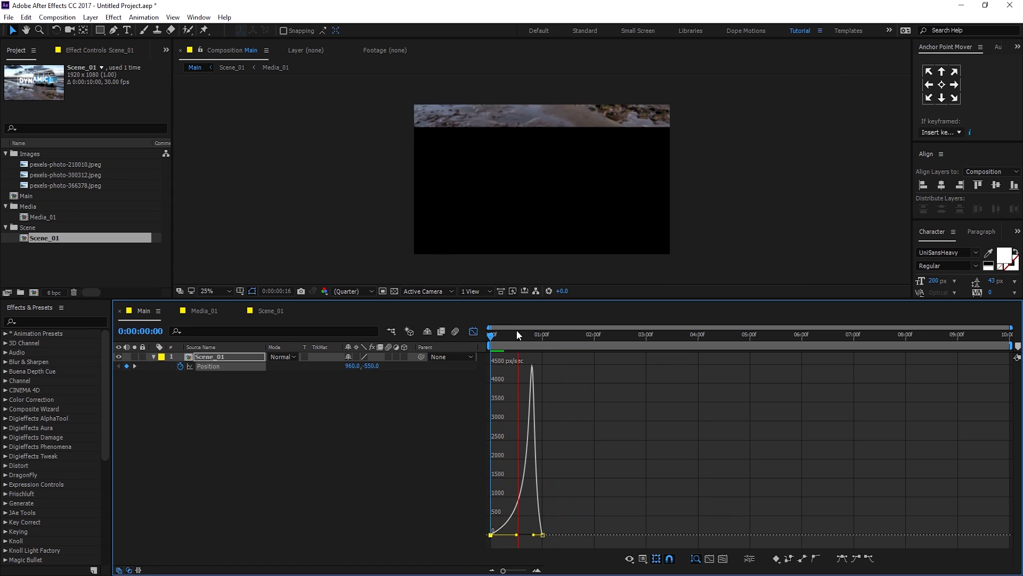
left_click(519, 335)
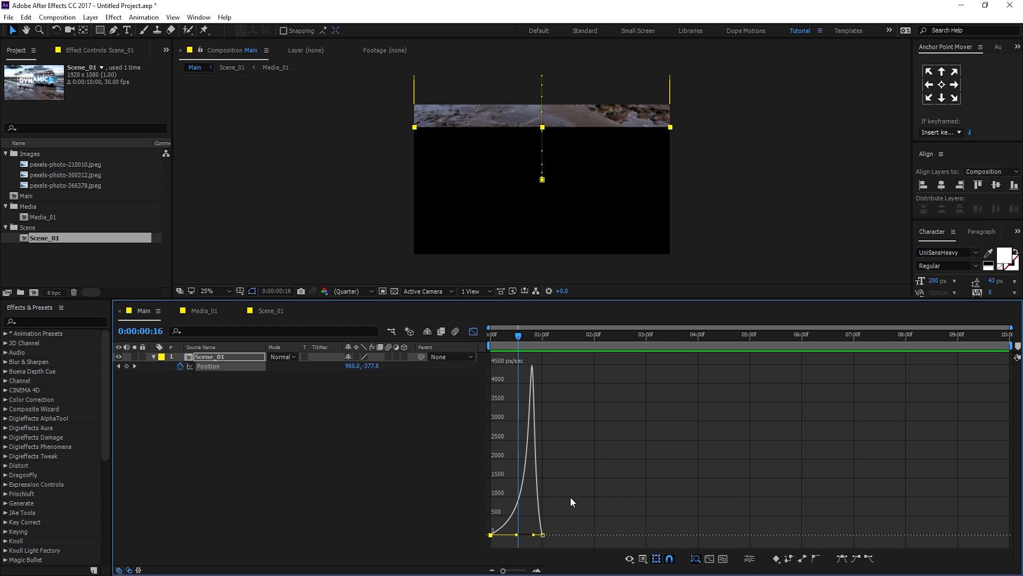
left_click_drag(517, 534, 537, 534)
key("space")
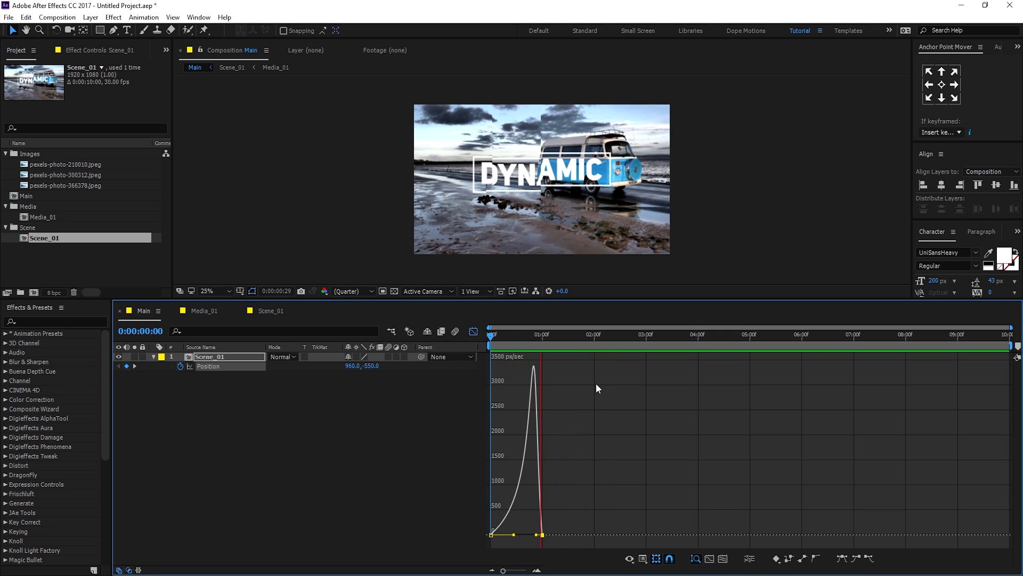
key("space")
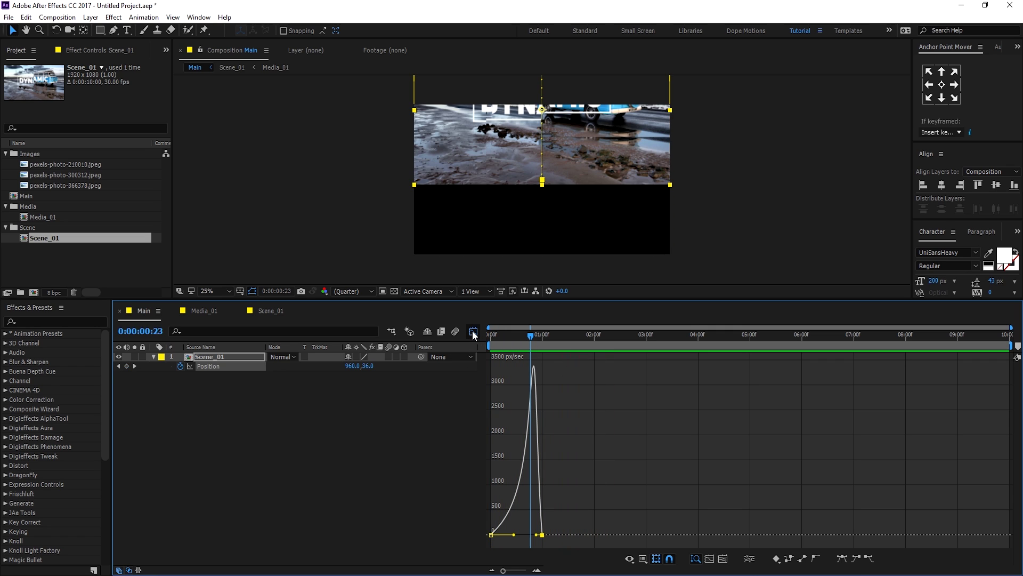
Step: Close the Graph Editor, collapse the Scene_01 layer's properties and return the current time to 0:00:00:00
left_click(473, 332)
left_click(154, 357)
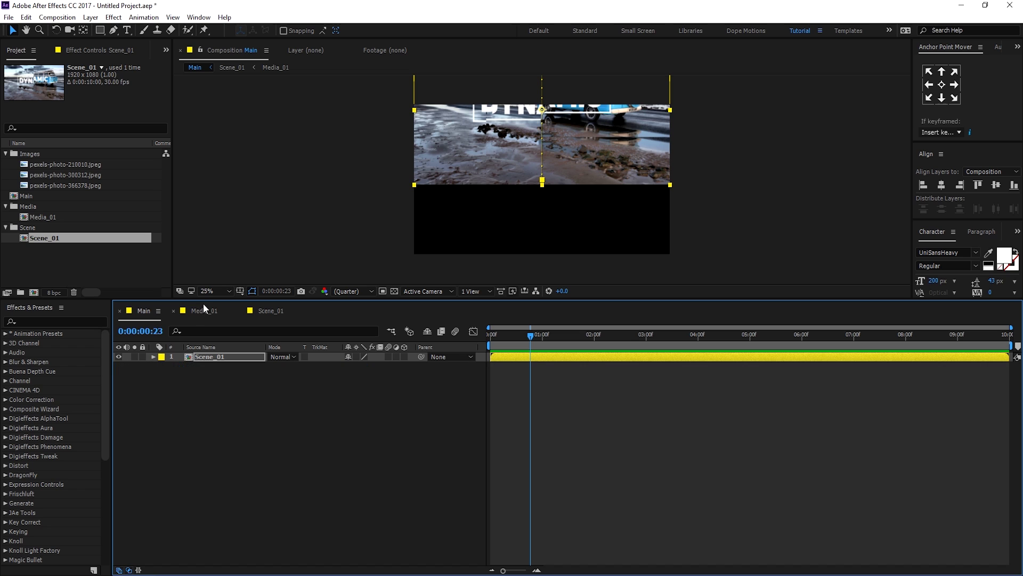
left_click_drag(203, 299, 200, 396)
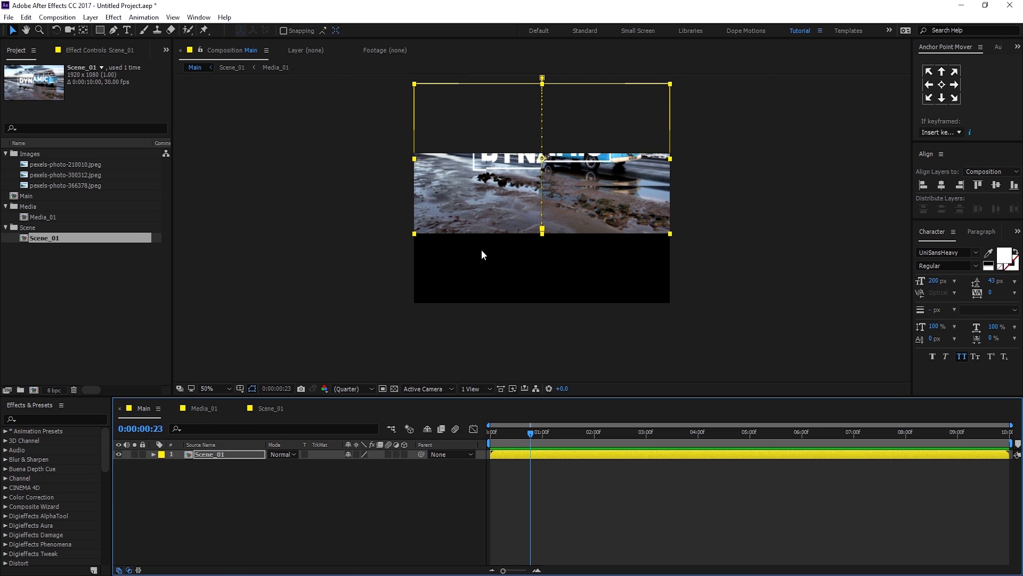
scroll(481, 249, "up", 2)
left_click_drag(503, 434, 483, 435)
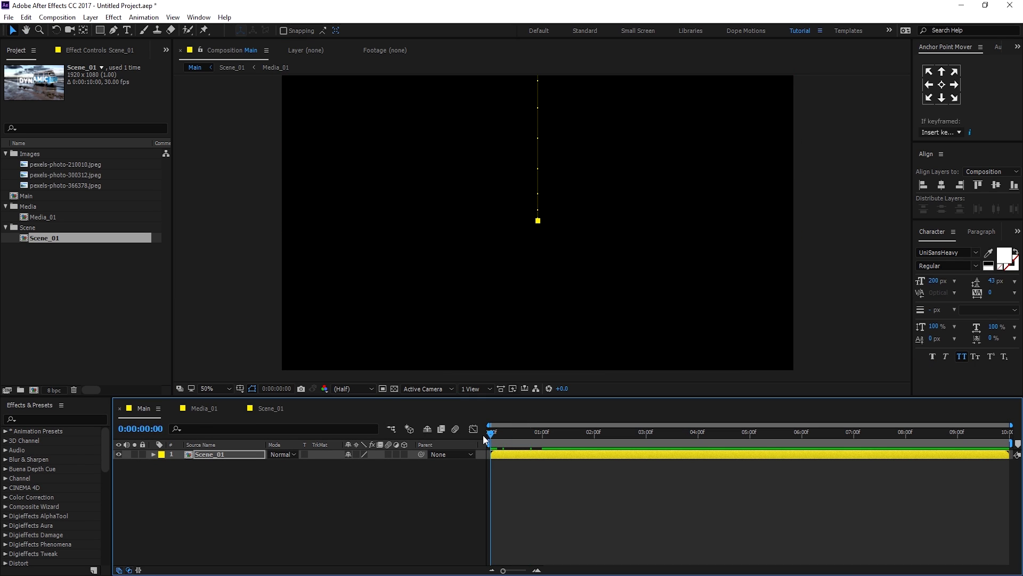
Step: Duplicate the Media_01 and Scene_01 compositions twice in the project, producing Media_02, Media_03, Scene_02 and Scene_03
left_click(43, 218, "ctrl")
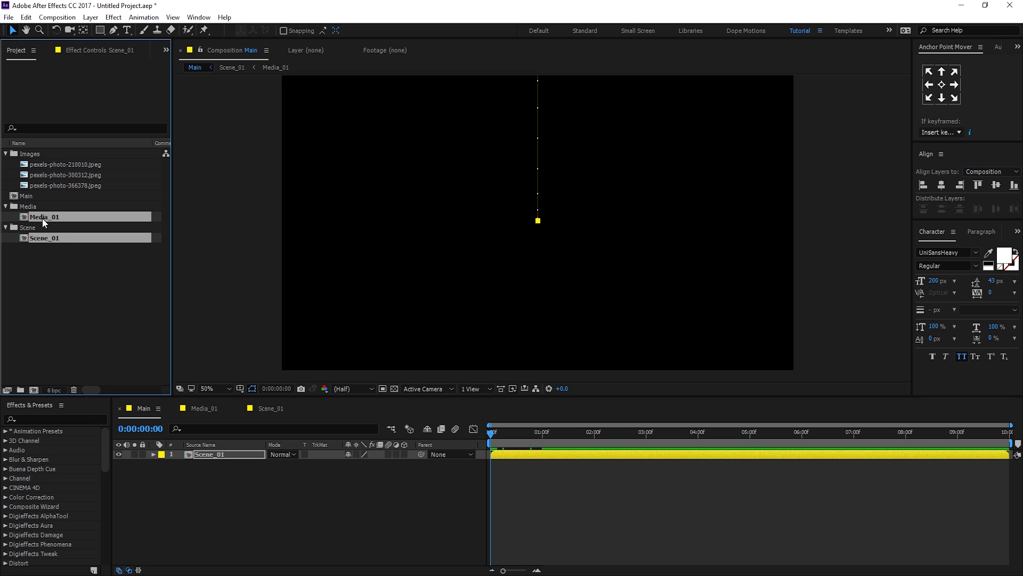
key("ctrl+d")
key("ctrl+d")
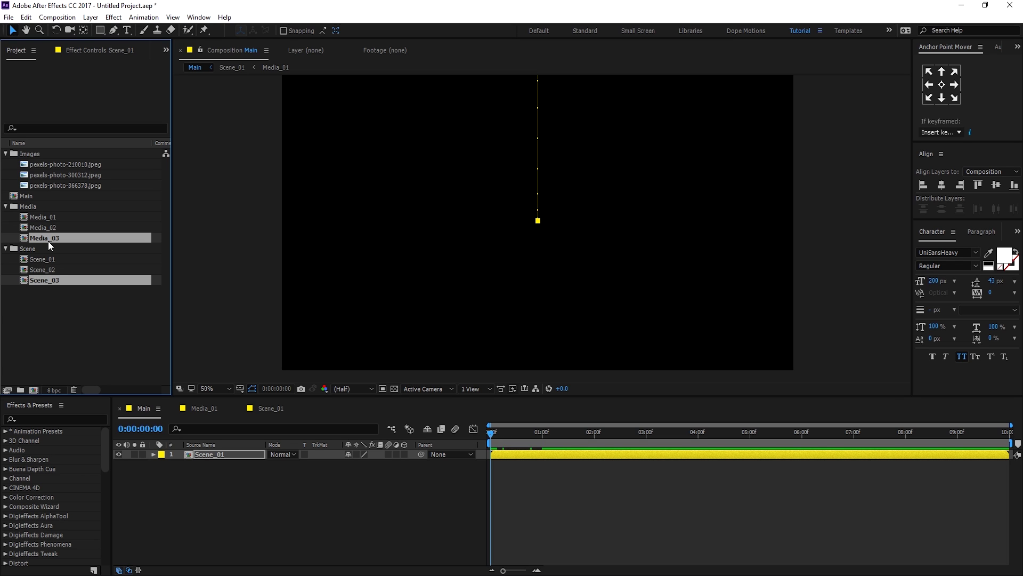
left_click(36, 313)
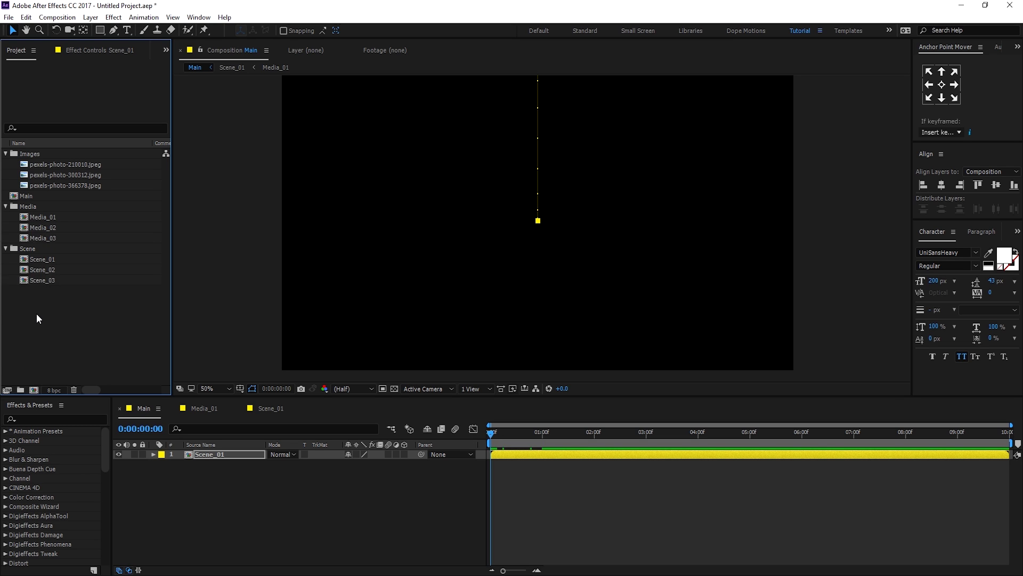
left_click(43, 226)
left_click(38, 237)
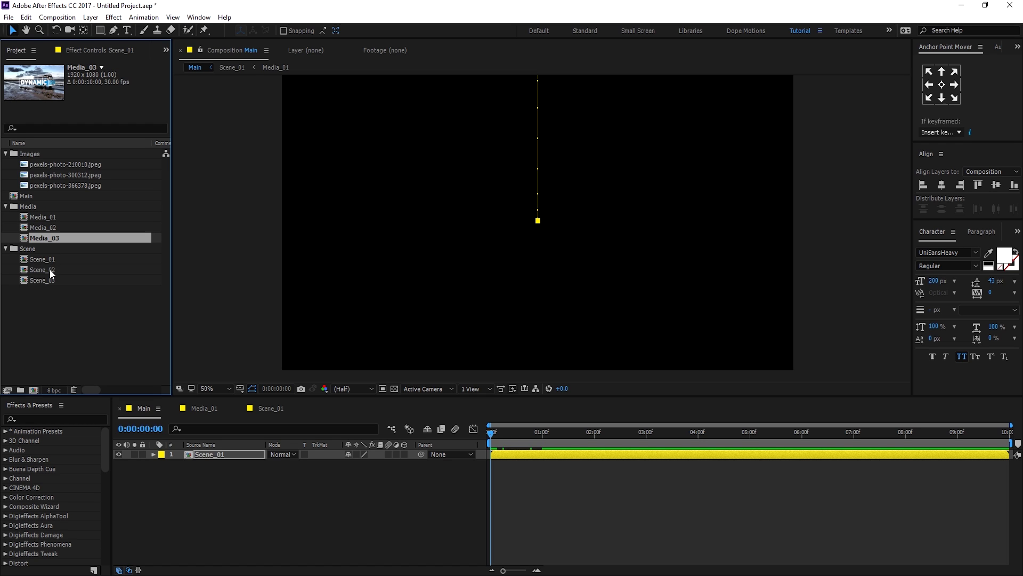
left_click(46, 261)
left_click(45, 270)
left_click(43, 281)
left_click(43, 311)
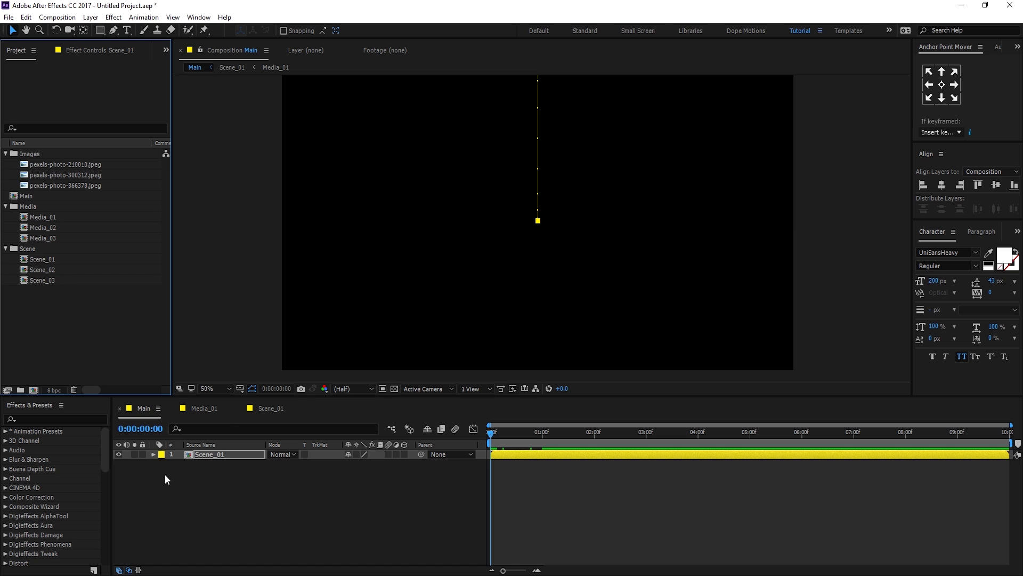
left_click(149, 408)
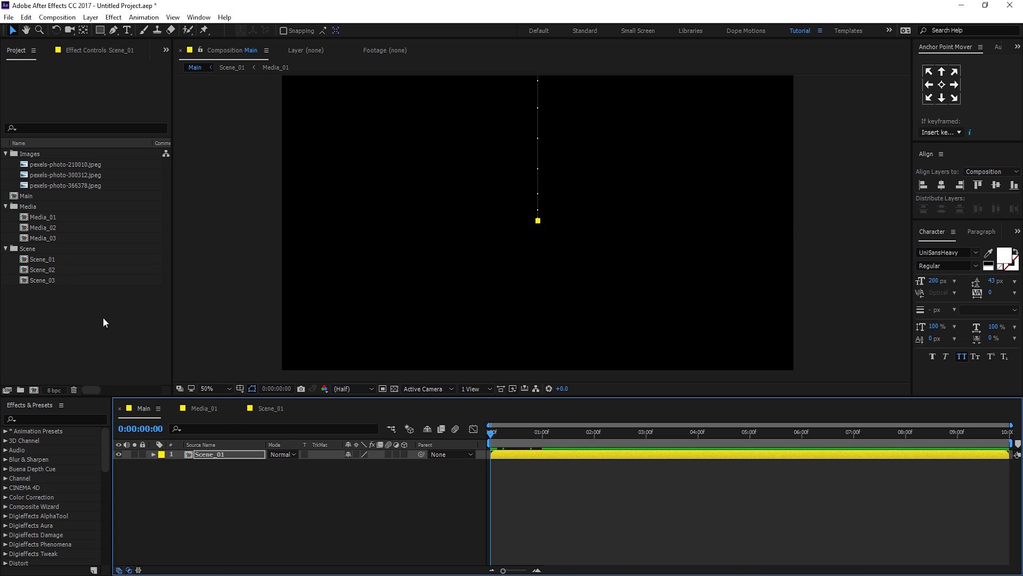
Step: Add the Scene_02 and Scene_03 compositions to Main above the Scene_01 layer
left_click(33, 269)
left_click(47, 279, "shift")
left_click_drag(46, 271, 233, 455)
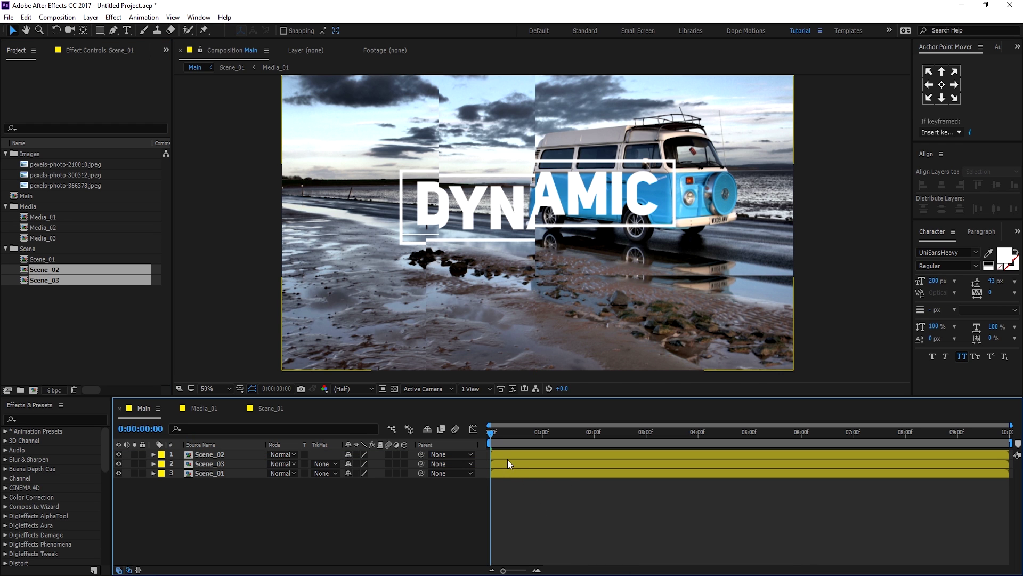
Step: Stagger the new layers in Main so Scene_03 starts at 0:00:02:00 and Scene_02 starts at 0:00:04:00
left_click_drag(507, 454, 610, 453)
left_click(533, 452)
left_click(519, 432)
left_click_drag(521, 434, 693, 436)
left_click_drag(602, 457, 699, 457)
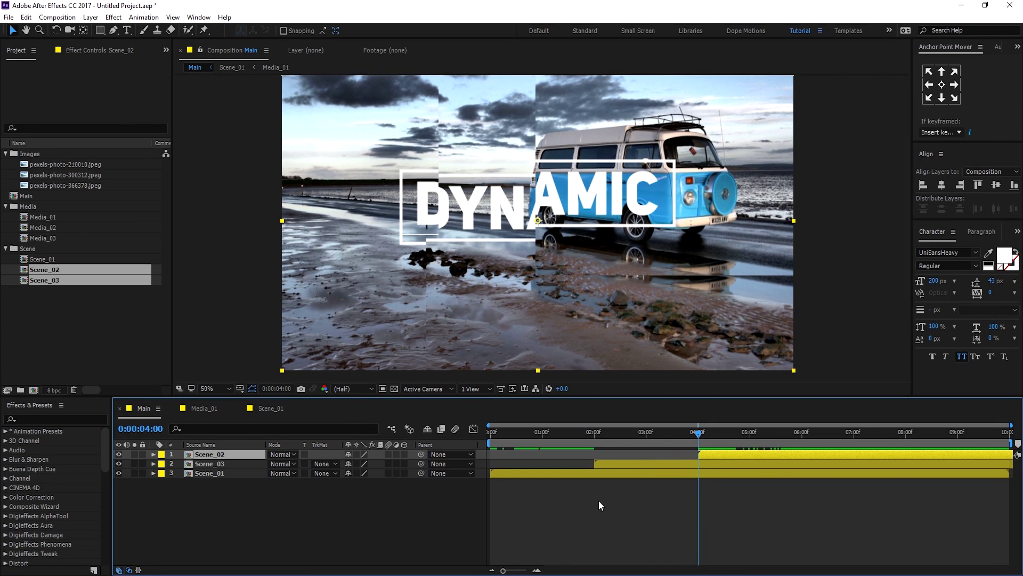
left_click(599, 501)
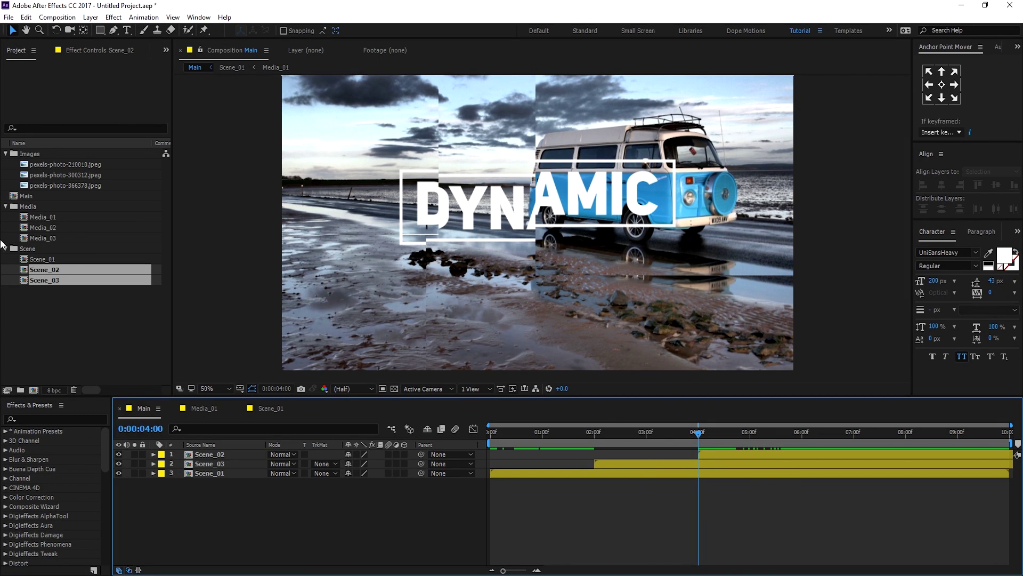
Step: Open the Scene_01, Scene_02 and Scene_03 compositions, close the extra Media_01 timeline and enlarge the timeline area
left_click(57, 309)
left_click(38, 260)
left_click(44, 280, "shift")
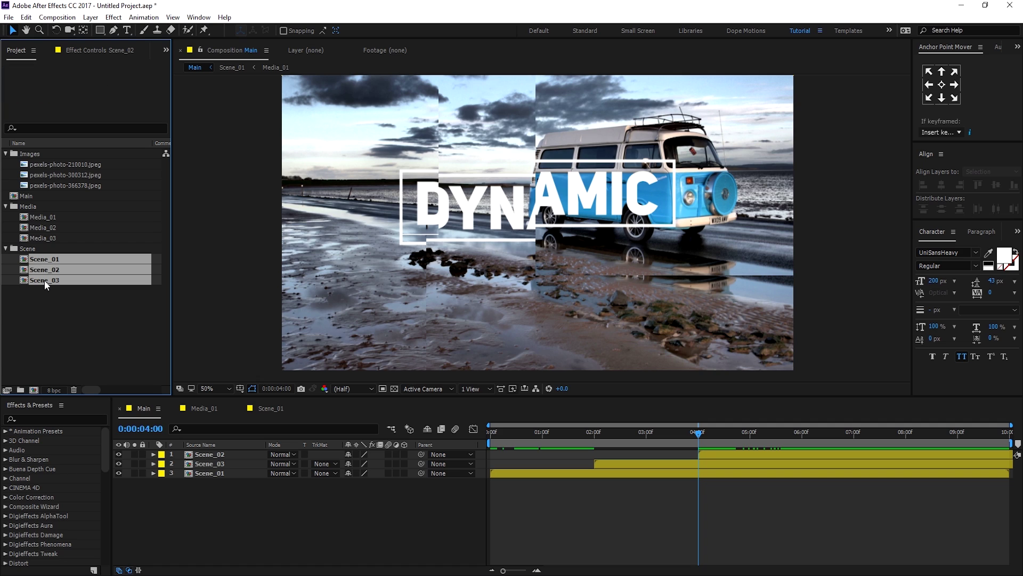
double_click(36, 261)
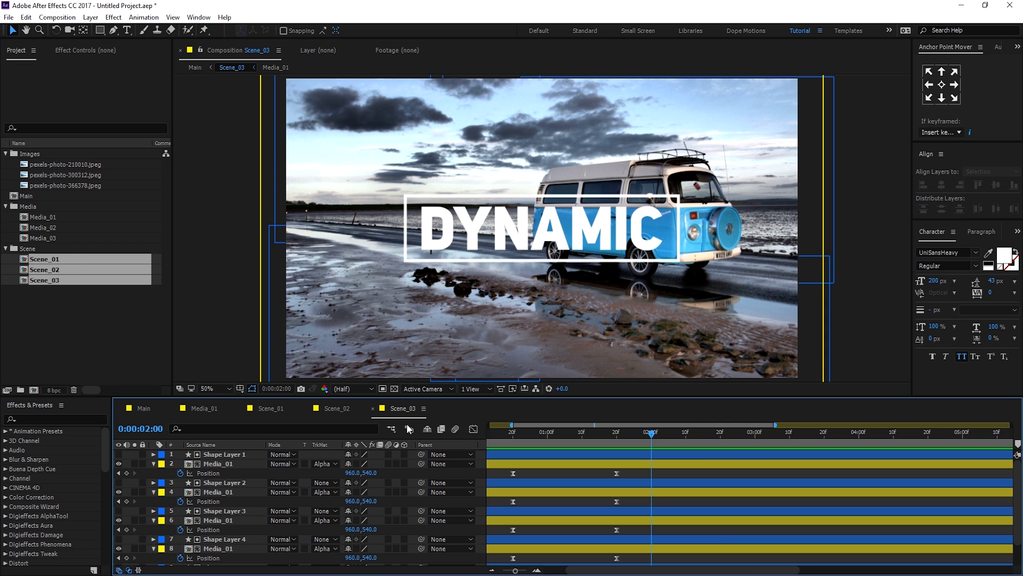
left_click(175, 408)
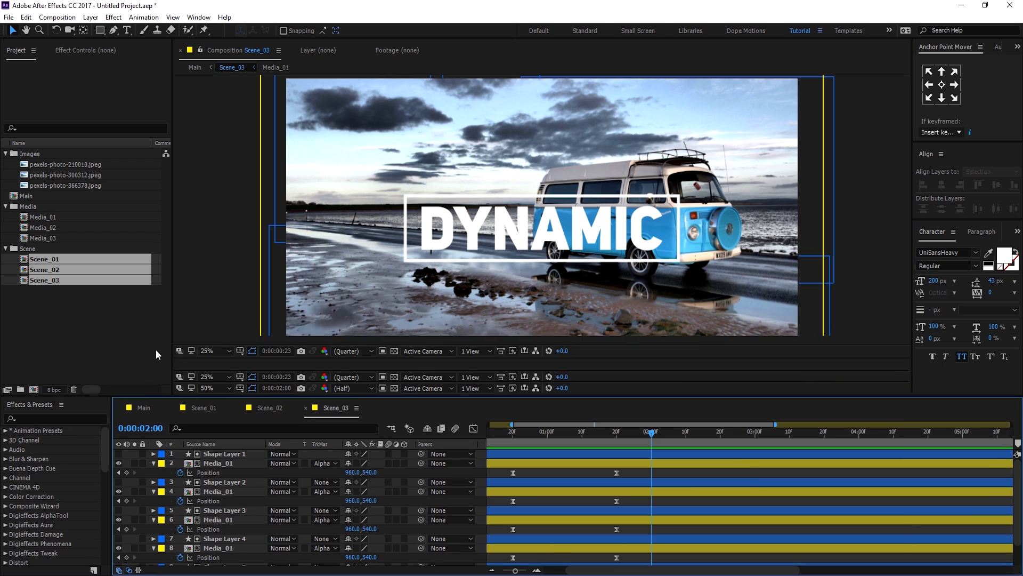
left_click_drag(157, 398, 157, 353)
Step: Open the Media_01, Media_02 and Media_03 compositions together from the project
left_click(49, 216)
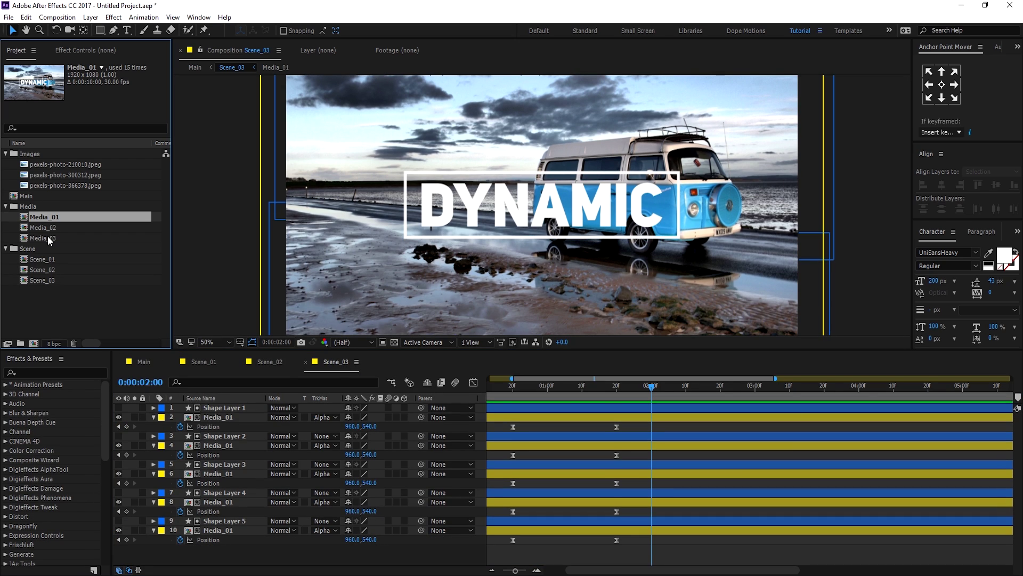
left_click(46, 238, "shift")
double_click(39, 219)
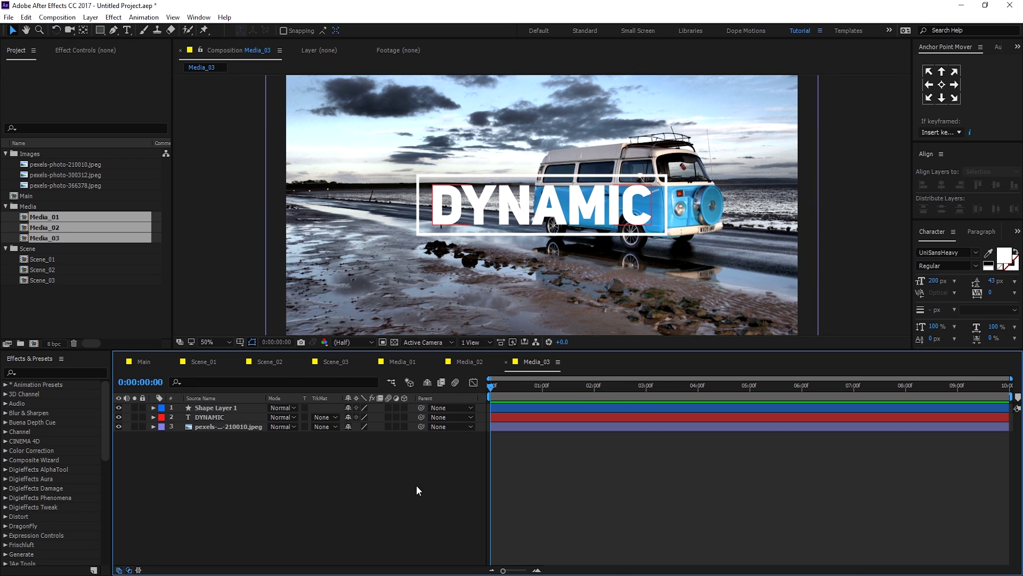
Step: Replace the van photo in Media_02 with pexels-photo-300312.jpeg beneath the title layers, scaled to 34%
left_click(469, 361)
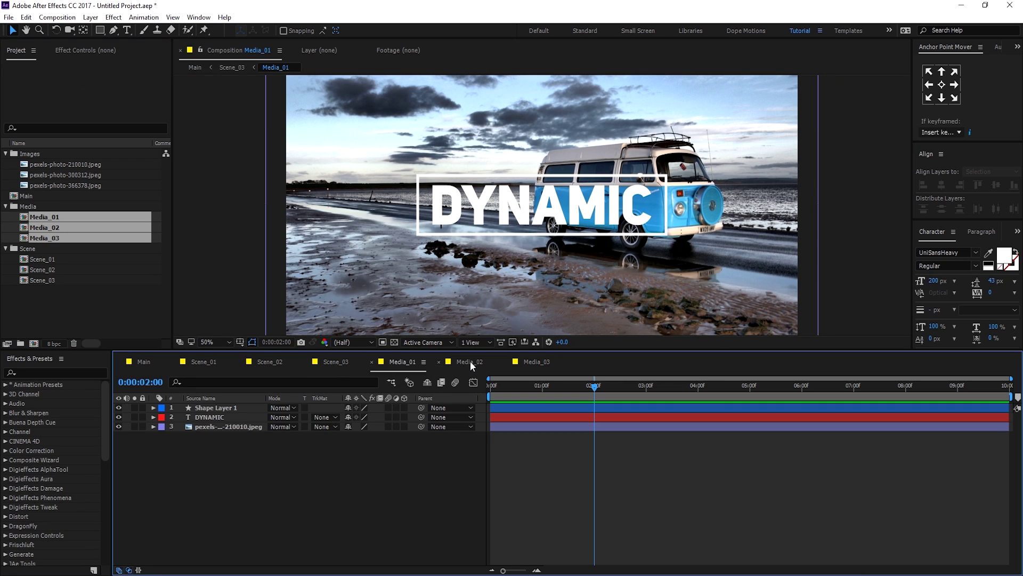
left_click(206, 426)
key("Delete")
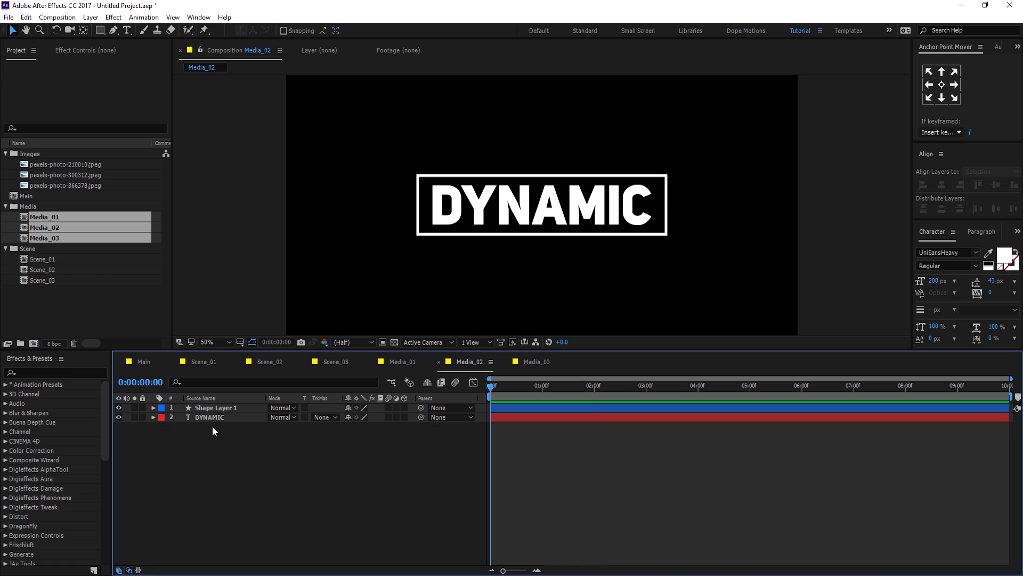
left_click_drag(38, 175, 183, 432)
key("s")
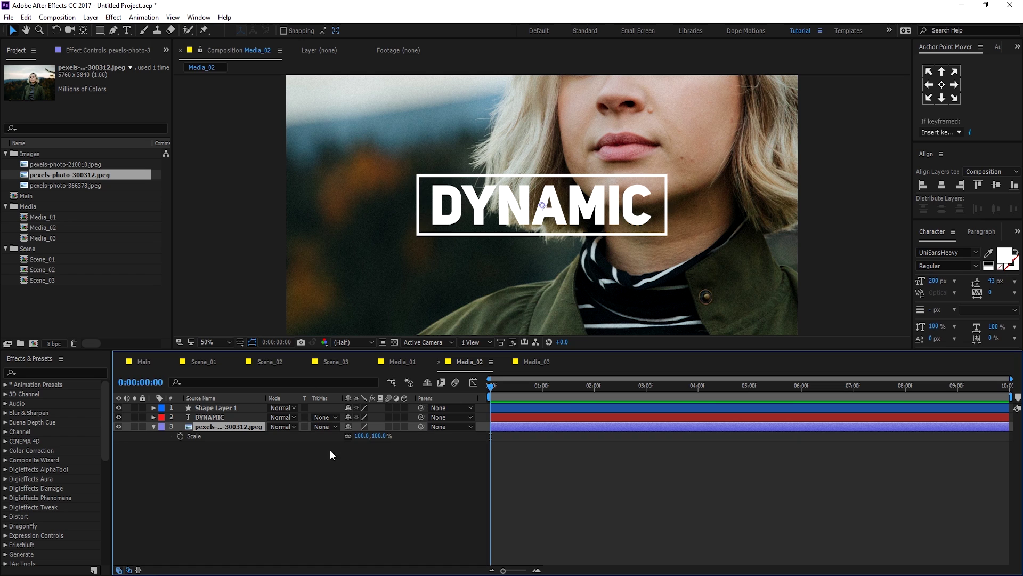
left_click_drag(377, 436, 335, 436)
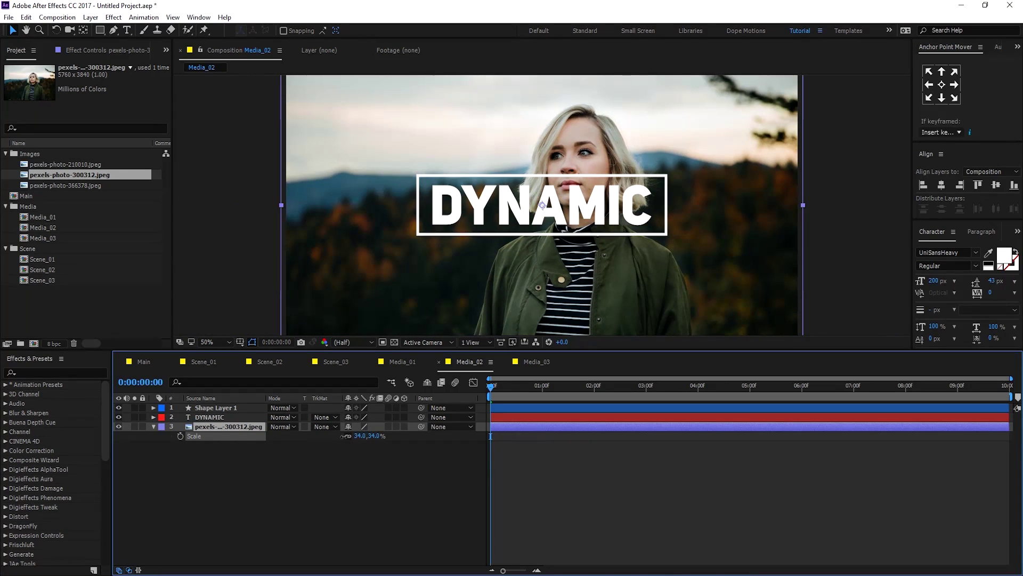
Step: Change the title text in Media_02 to "MODERN"
double_click(213, 415)
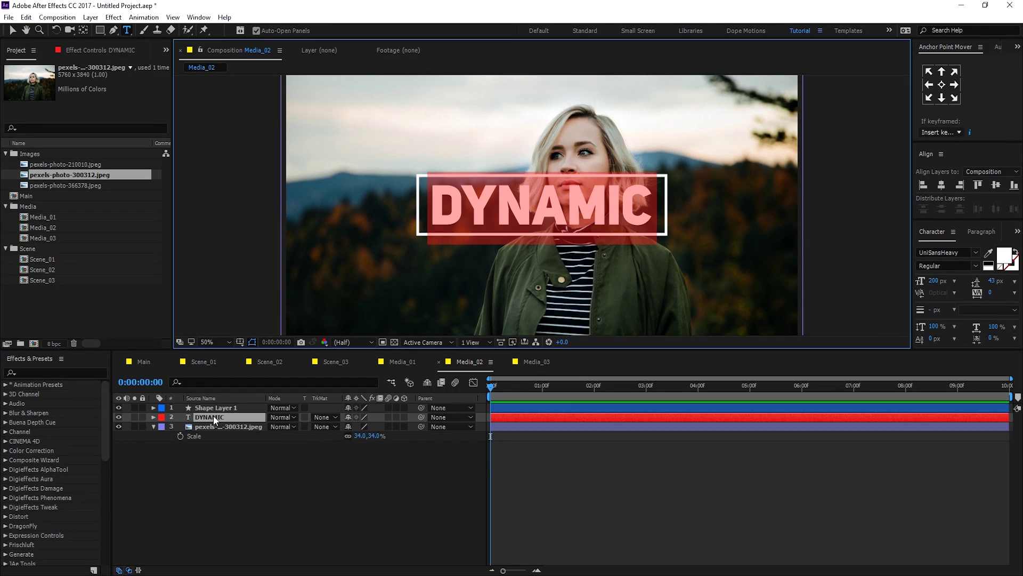
type("MODERN")
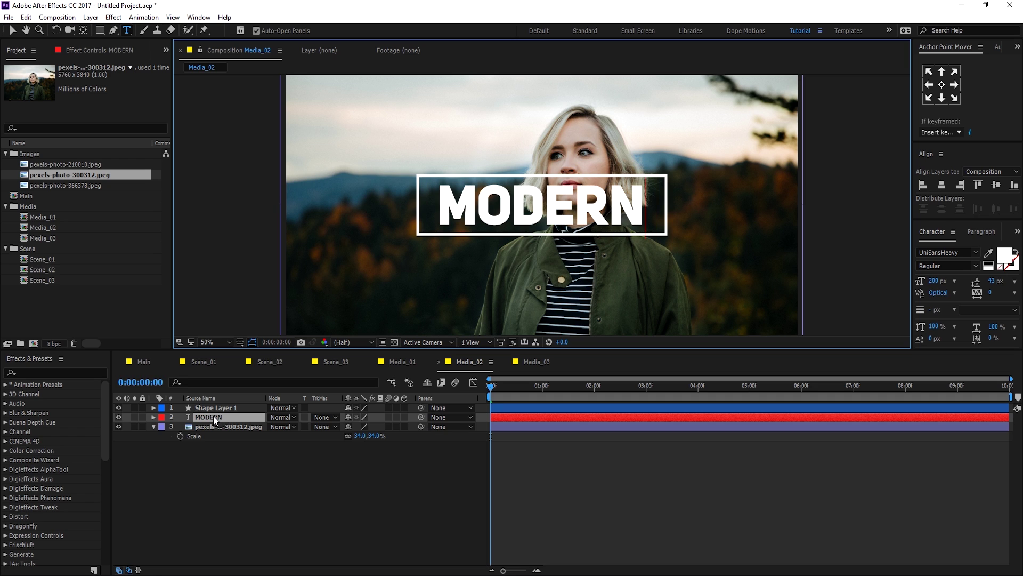
left_click(226, 474)
Step: Replace the van photo in Media_03 with pexels-photo-366378.jpeg beneath the title layers, scaled to 34%
left_click(545, 368)
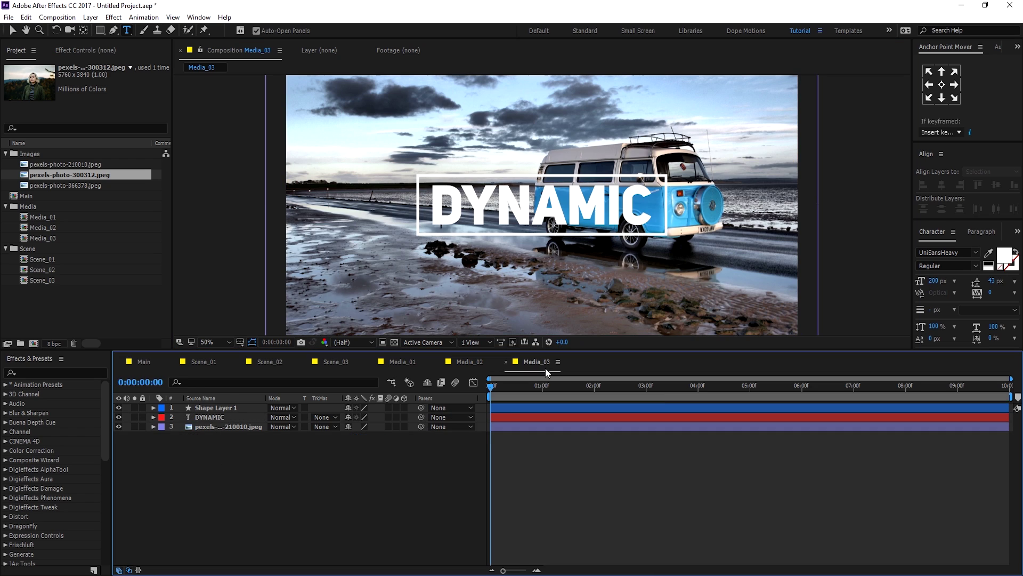
left_click(218, 428)
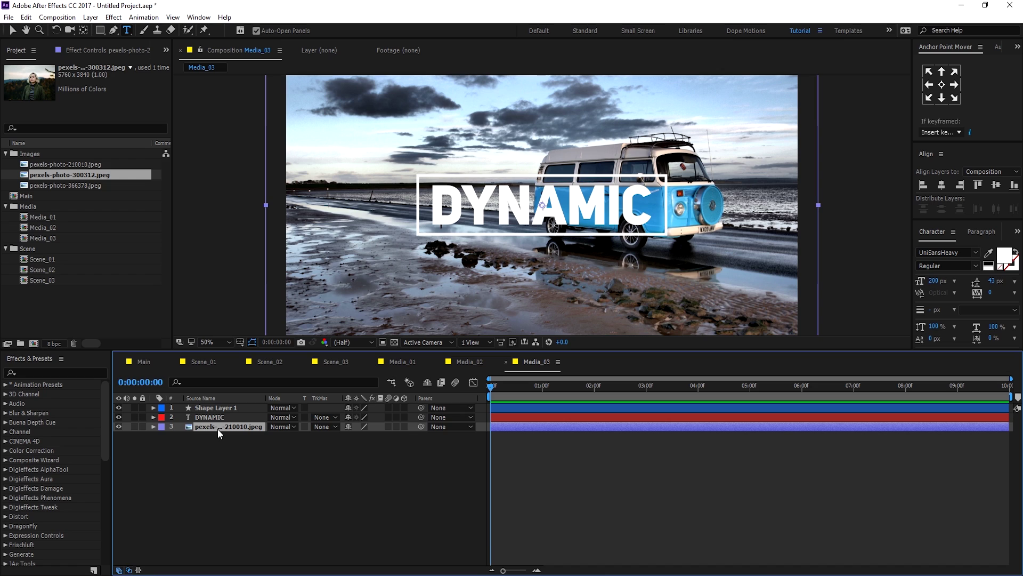
key("Delete")
left_click(36, 184)
left_click_drag(37, 184, 203, 449)
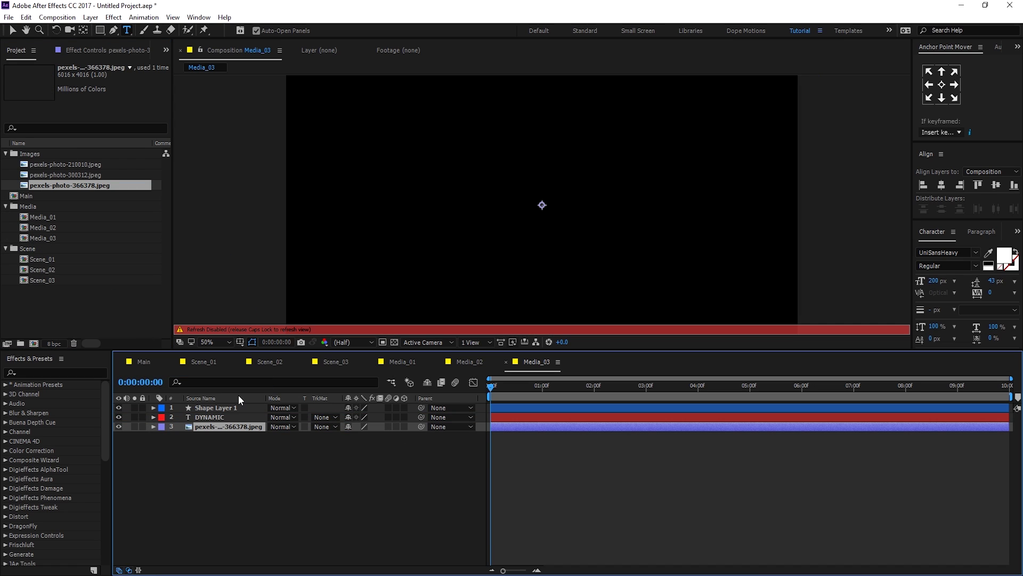
key("s")
left_click_drag(370, 435, 333, 436)
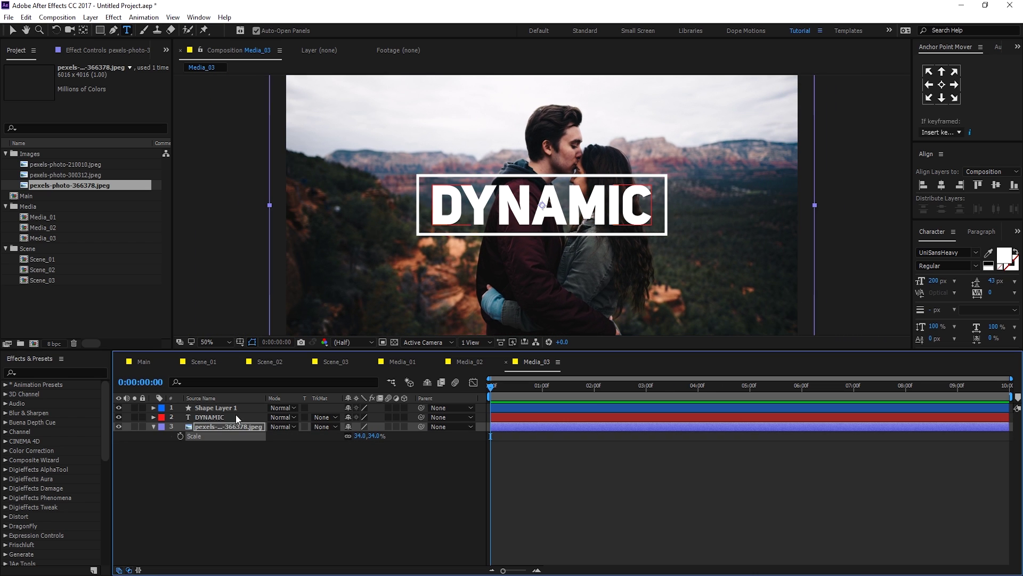
Step: Change the title text in Media_03 to "STYLISH" and review the three Media compositions
left_click(212, 418)
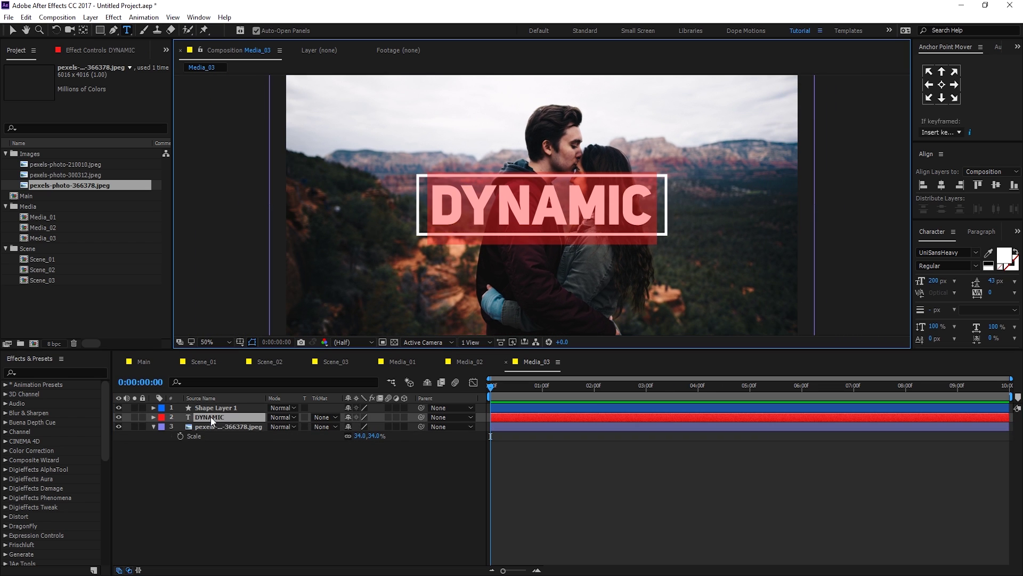
type("STYLISH")
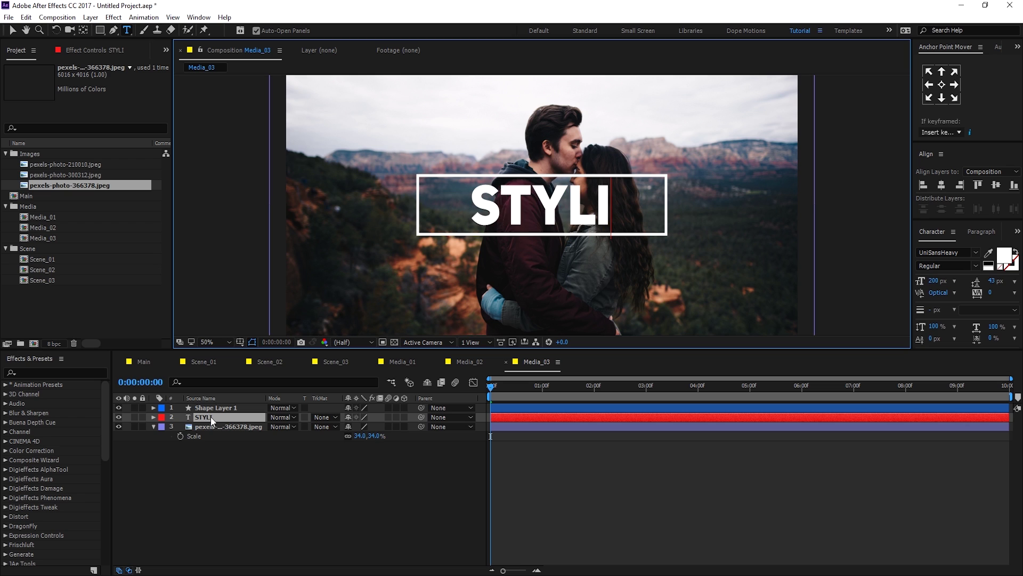
left_click(207, 483)
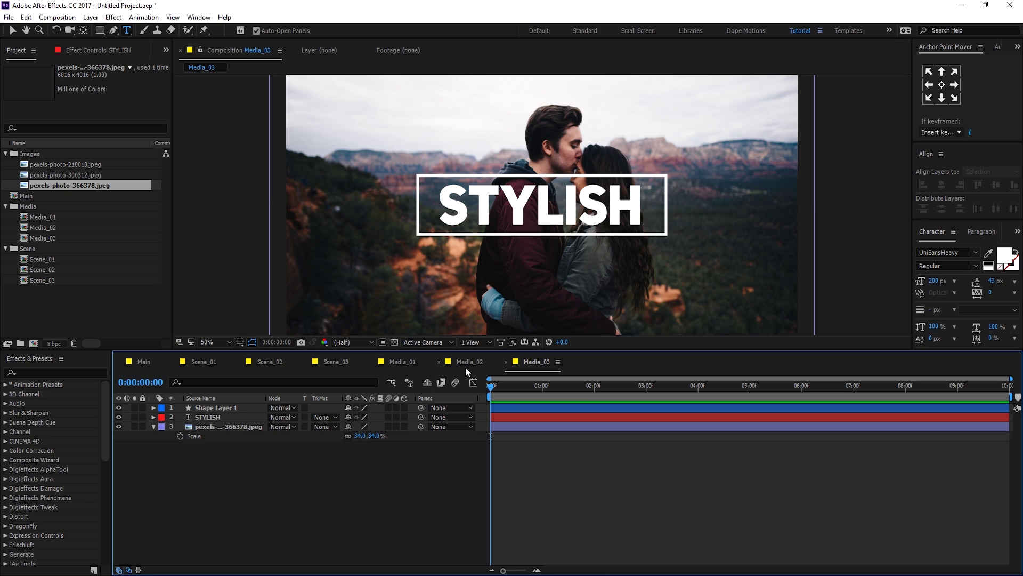
left_click(464, 362)
left_click(408, 362)
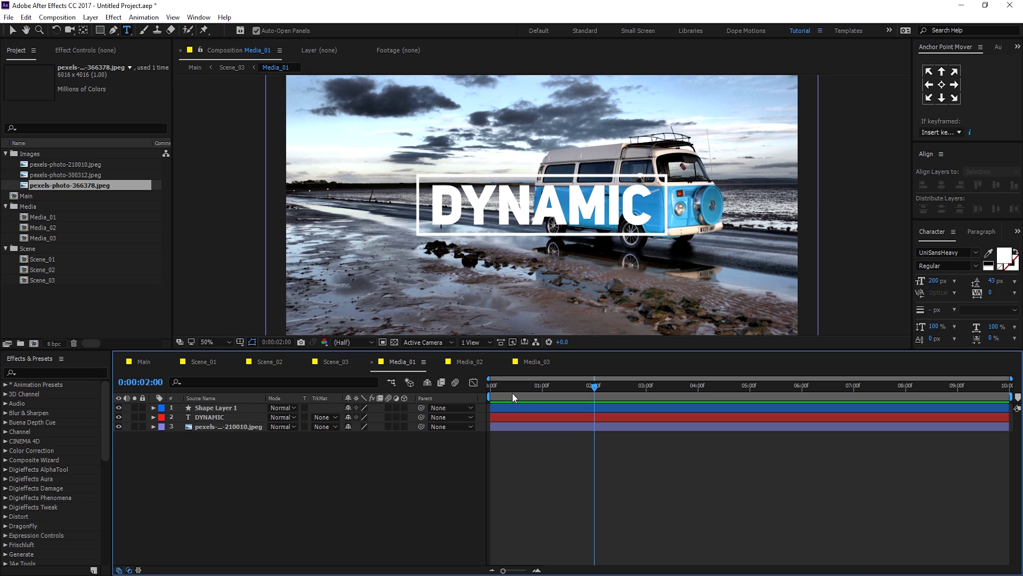
left_click(466, 362)
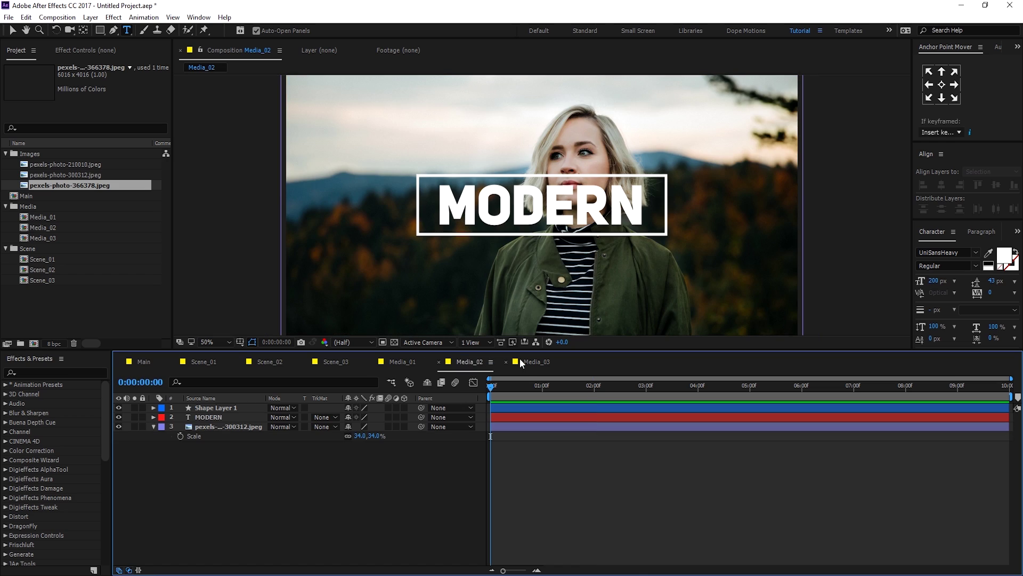
left_click(522, 361)
Step: Replace all five Media_01 layers in Scene_02 with the Media_02 composition, keeping their animation, and scrub through the result
left_click(209, 361)
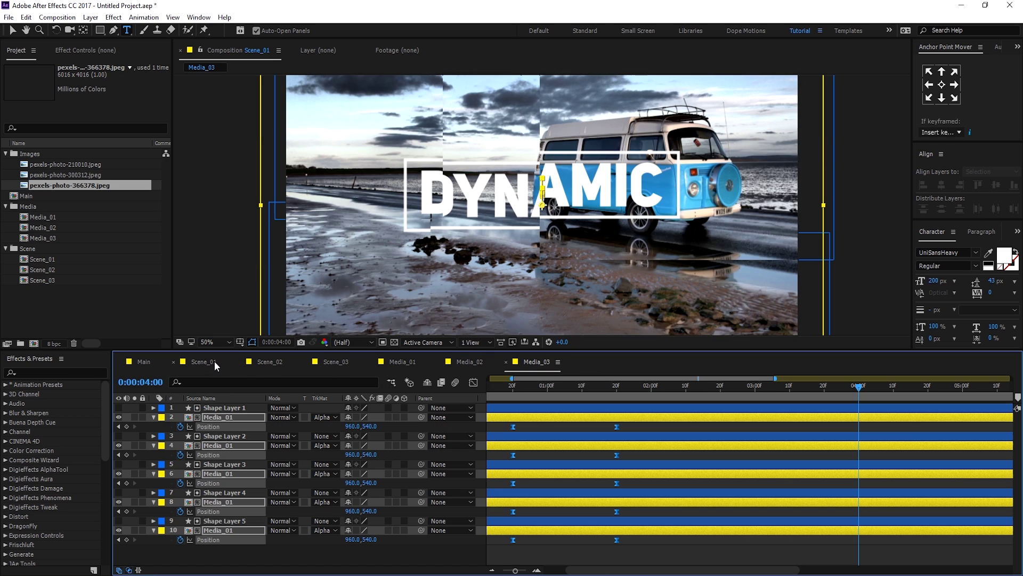
left_click(267, 361)
left_click(215, 417)
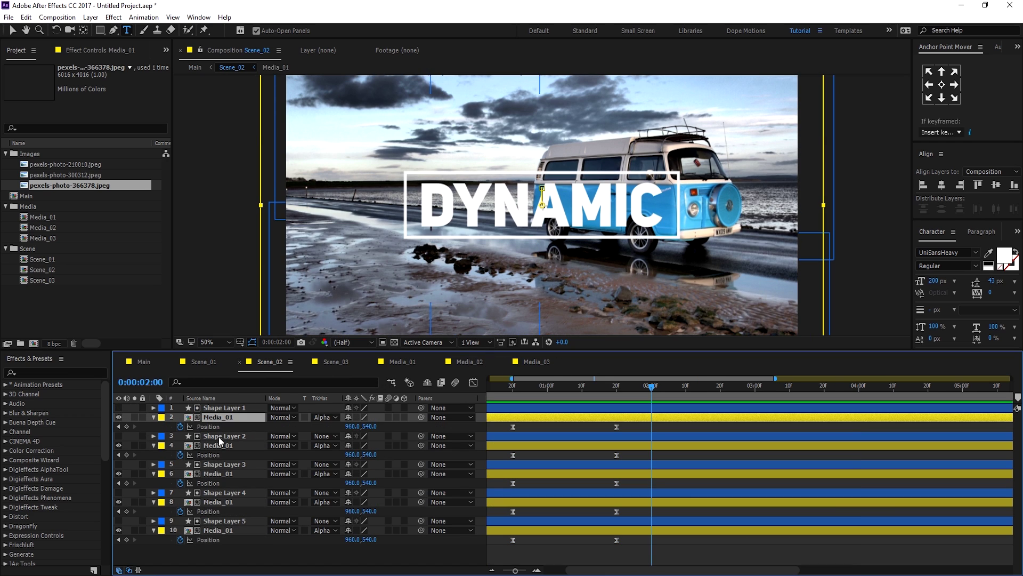
left_click(218, 446, "ctrl")
left_click(218, 473, "ctrl")
left_click(216, 502, "ctrl")
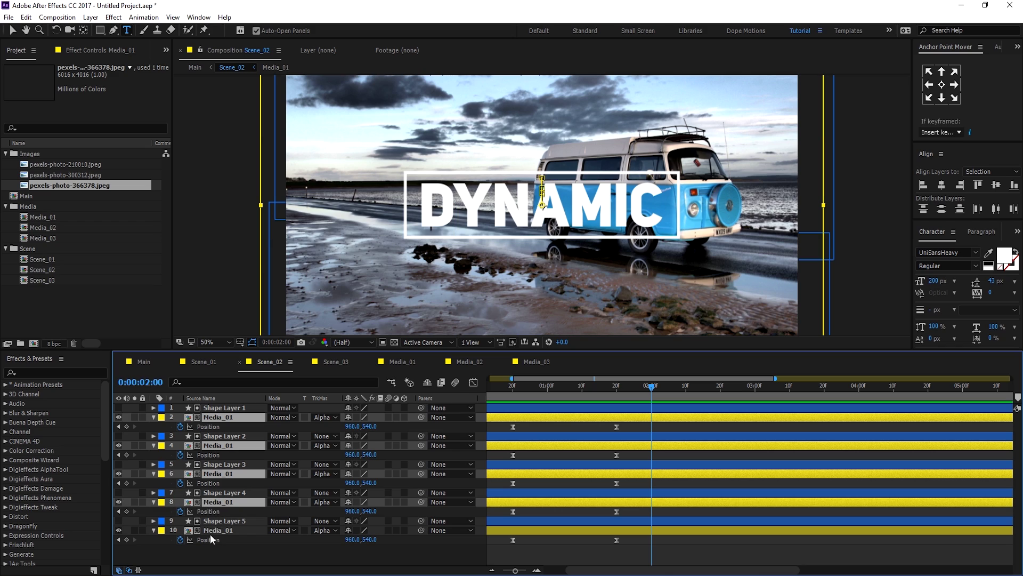
left_click(257, 528, "ctrl")
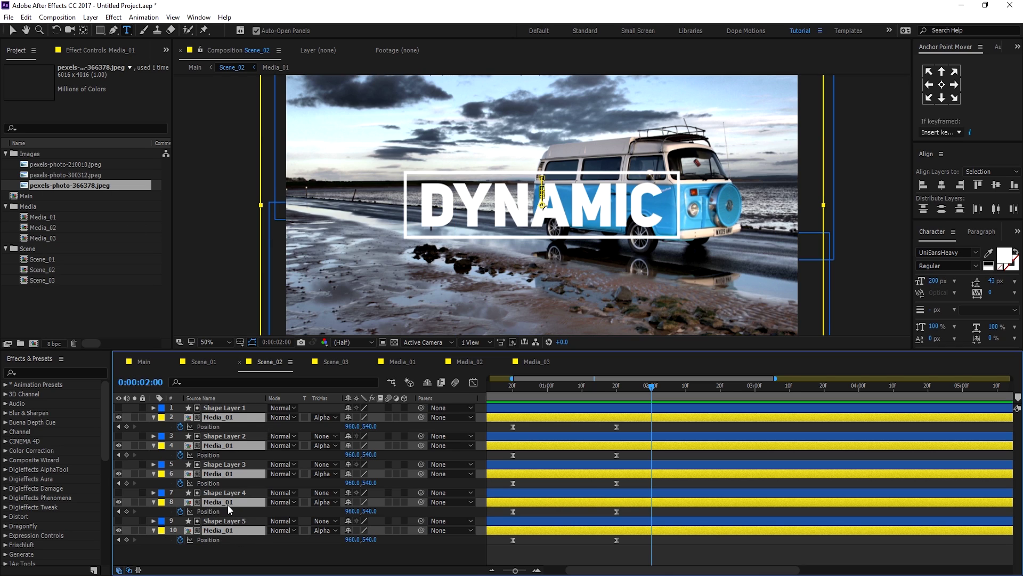
left_click(42, 228)
left_click_drag(58, 226, 215, 417)
key("Caps_Lock")
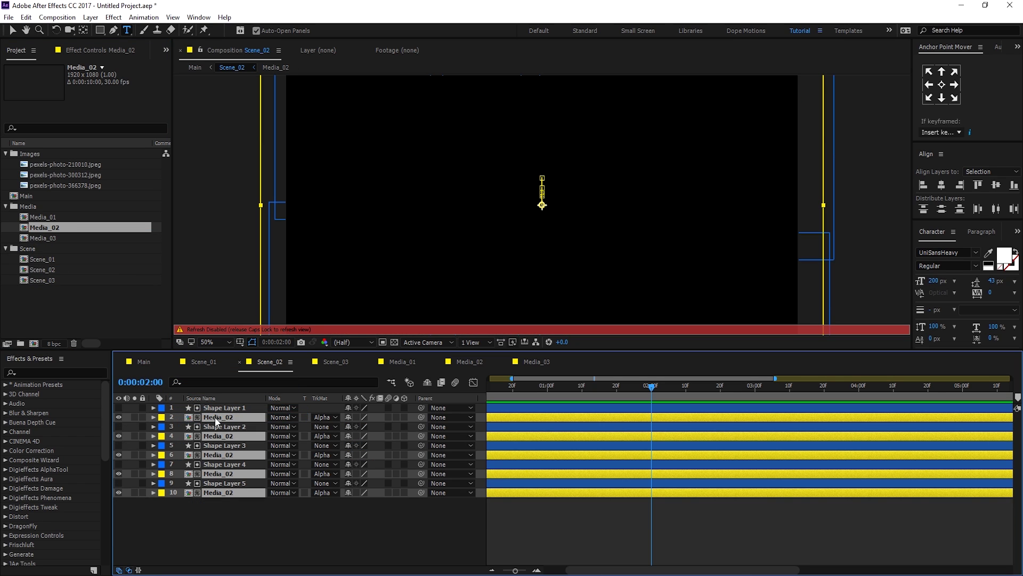
key("Caps_Lock")
left_click_drag(516, 389, 652, 407)
Step: Replace all five Media_01 layers in Scene_03 with the Media_03 composition and preview the scene from its start
left_click(335, 361)
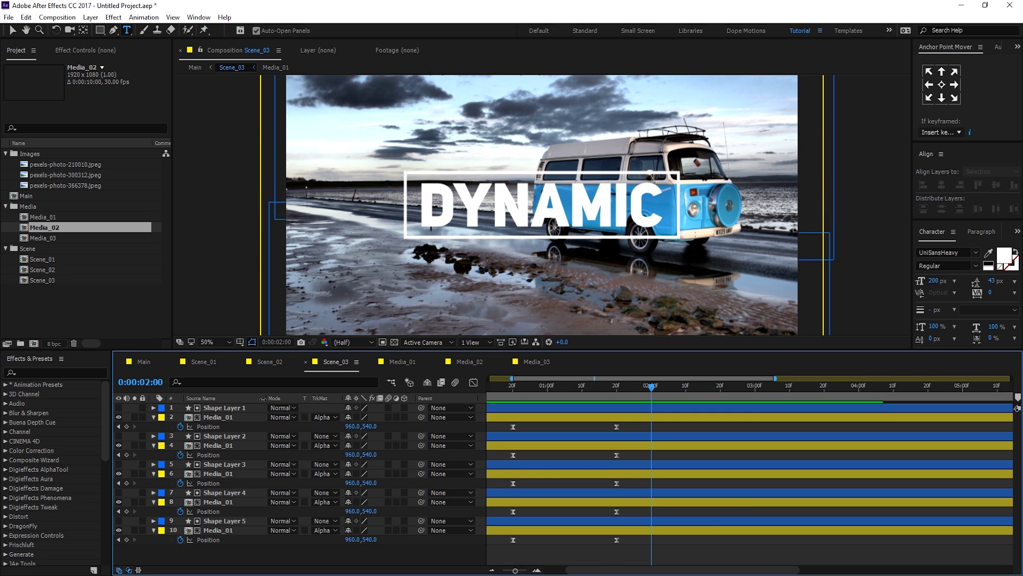
key("u")
left_click(212, 473, "ctrl")
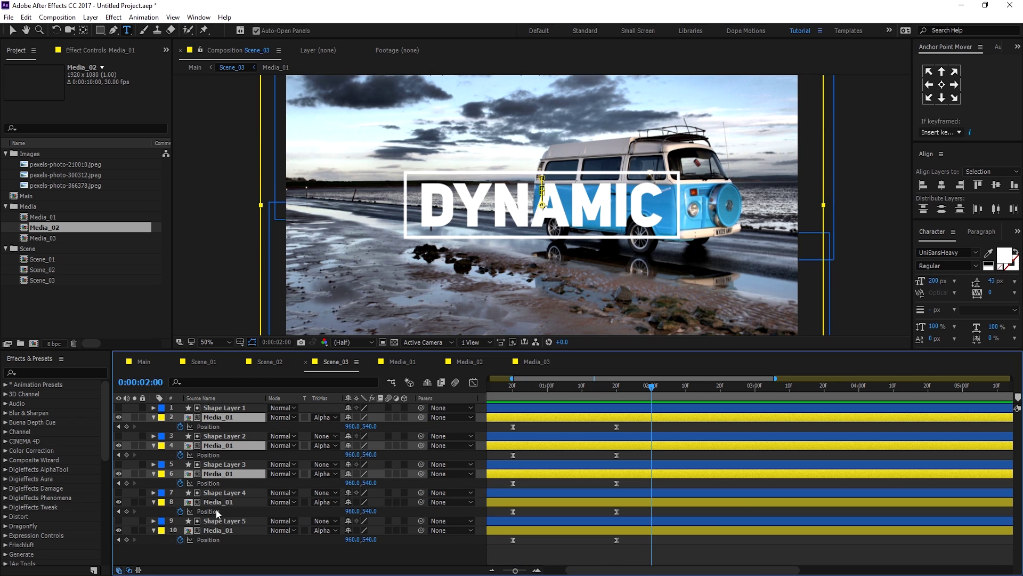
left_click(216, 501, "ctrl")
left_click(210, 530, "ctrl")
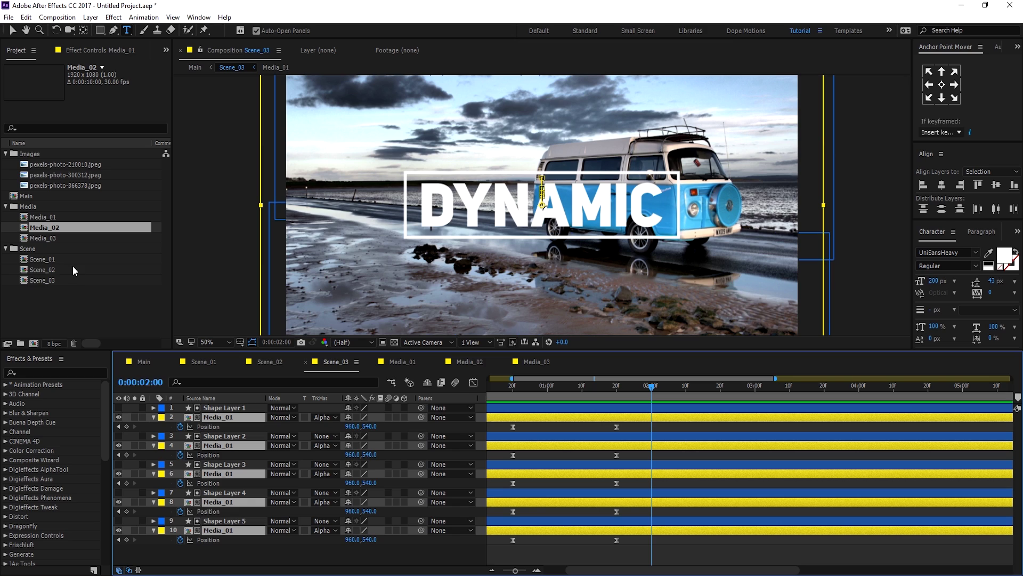
left_click(48, 238)
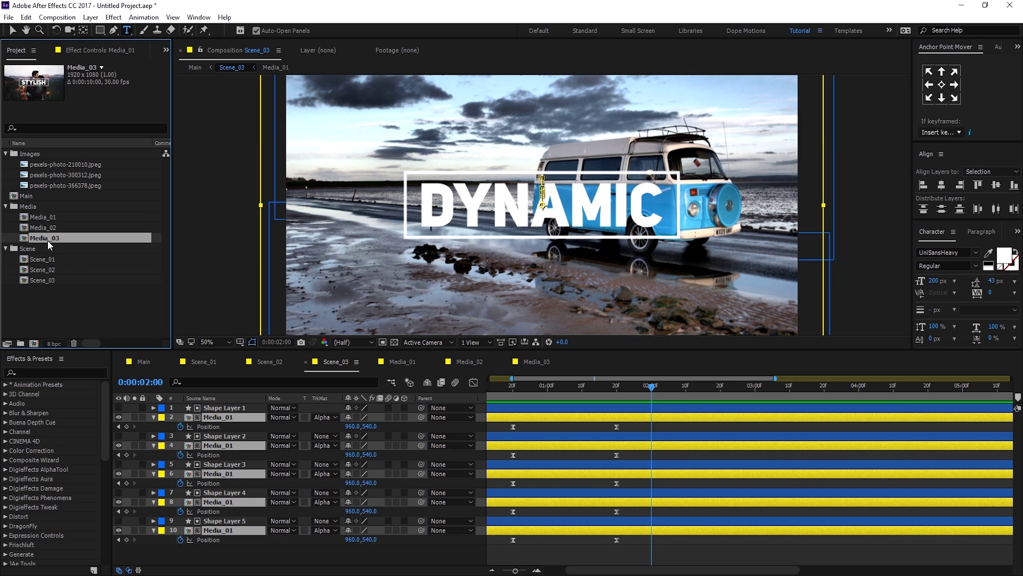
left_click_drag(47, 241, 216, 416)
left_click_drag(512, 378, 491, 378)
key("Home")
key("space")
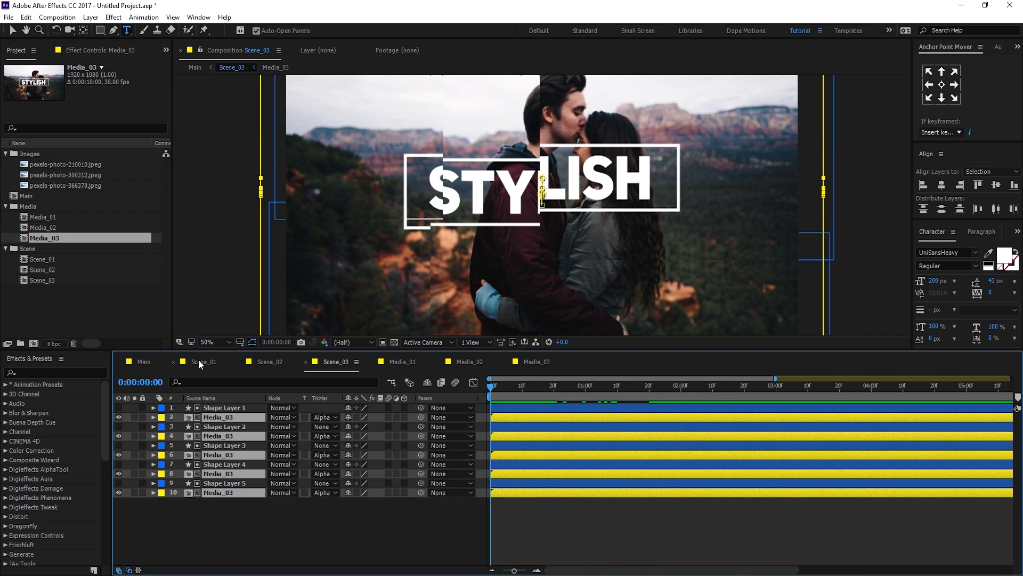
Step: Delete the Position keyframes at 0:00:00:20 from all the Media_02 layers in Scene_02
left_click(271, 361)
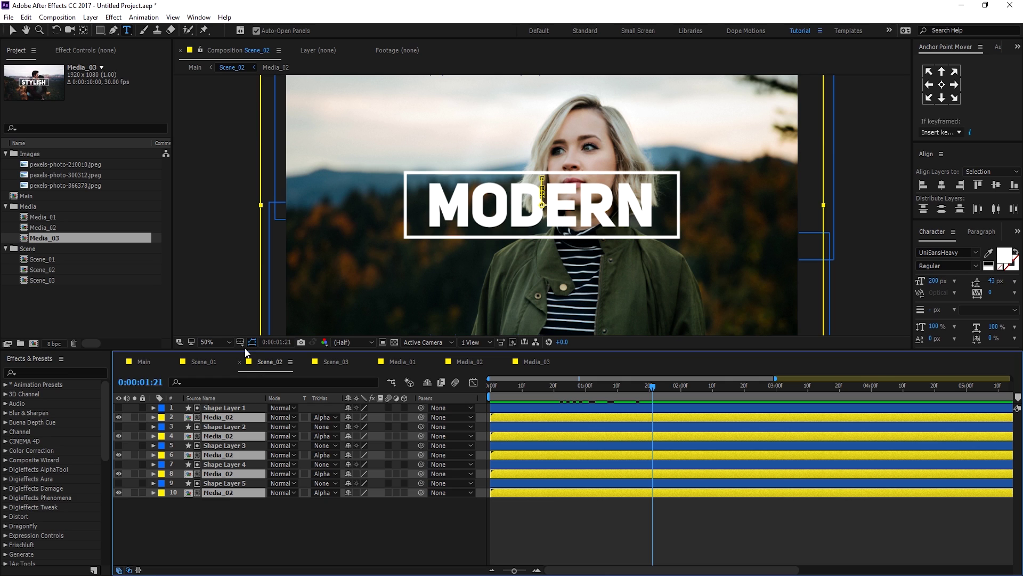
left_click_drag(243, 350, 243, 394)
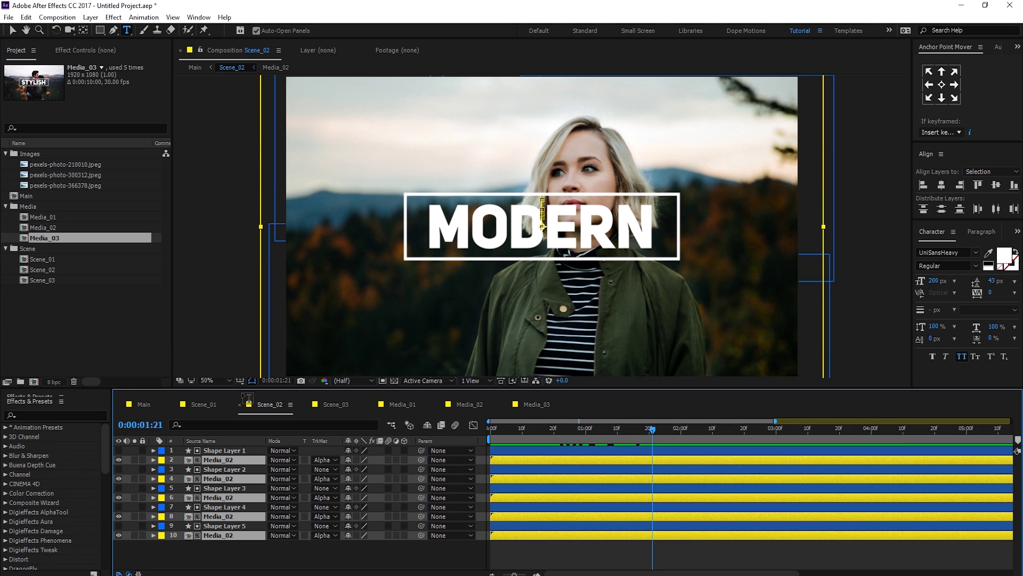
left_click(231, 559)
left_click(555, 436)
left_click_drag(187, 556, 232, 446)
key("u")
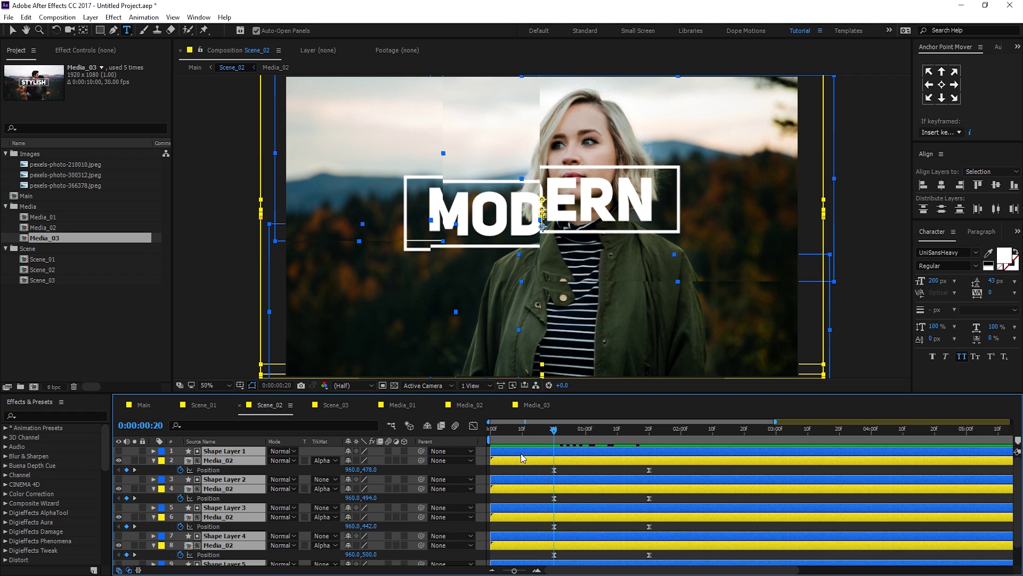
left_click_drag(546, 466, 556, 558)
key("Delete")
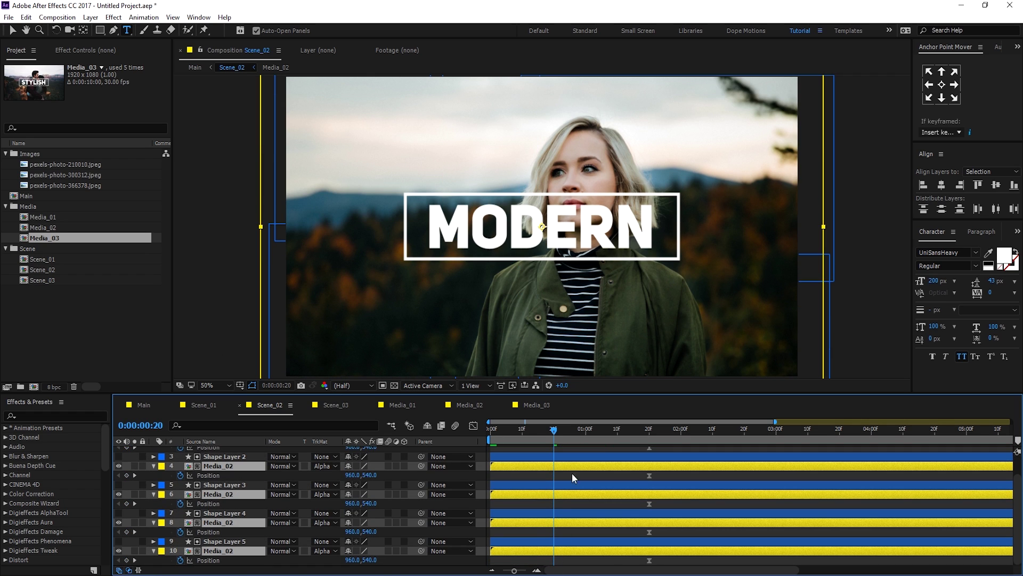
left_click(581, 474)
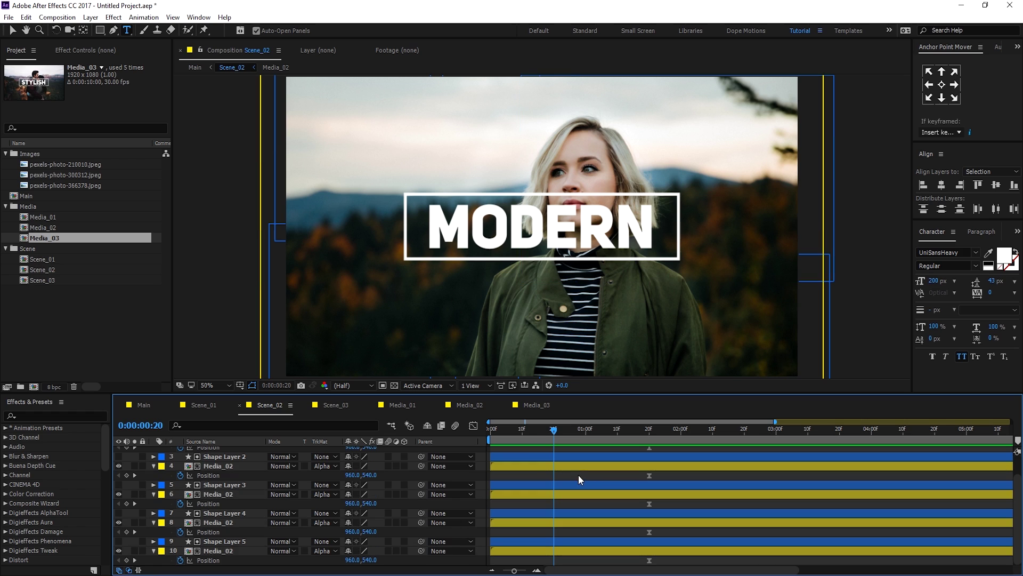
left_click(219, 451)
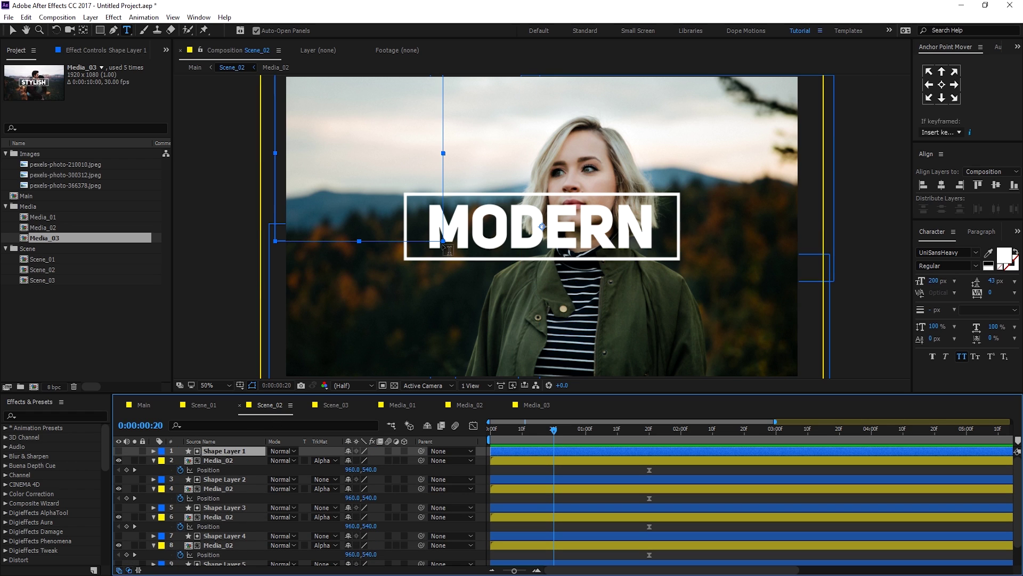
key("v")
left_click_drag(372, 186, 390, 187)
key("ctrl+z")
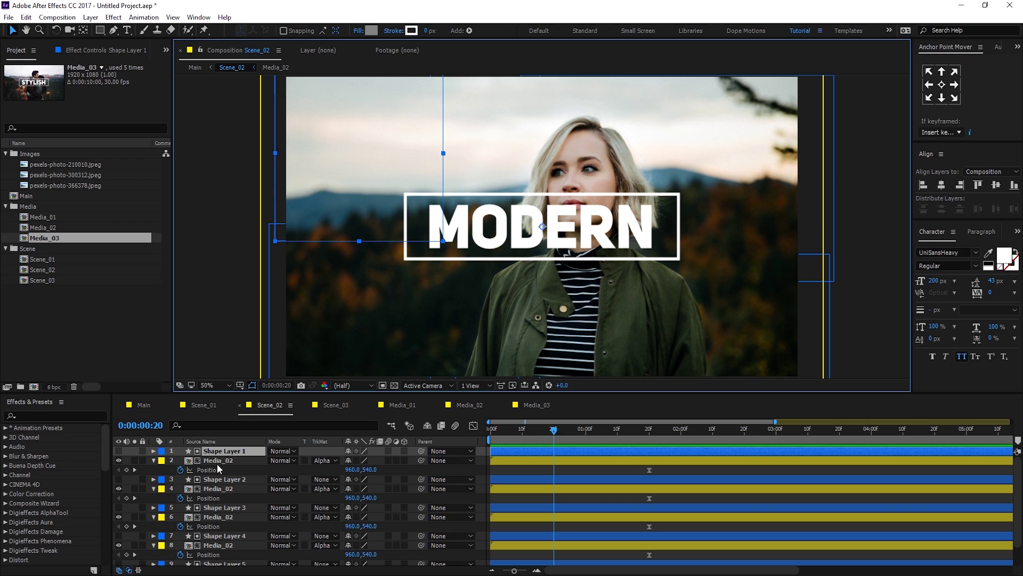
Step: Shift the five Media_02 layers in Scene_02 horizontally at 0:00:00:20 to X positions 1036, 986, 1044, 1042 and 1056, top to bottom
left_click(219, 460)
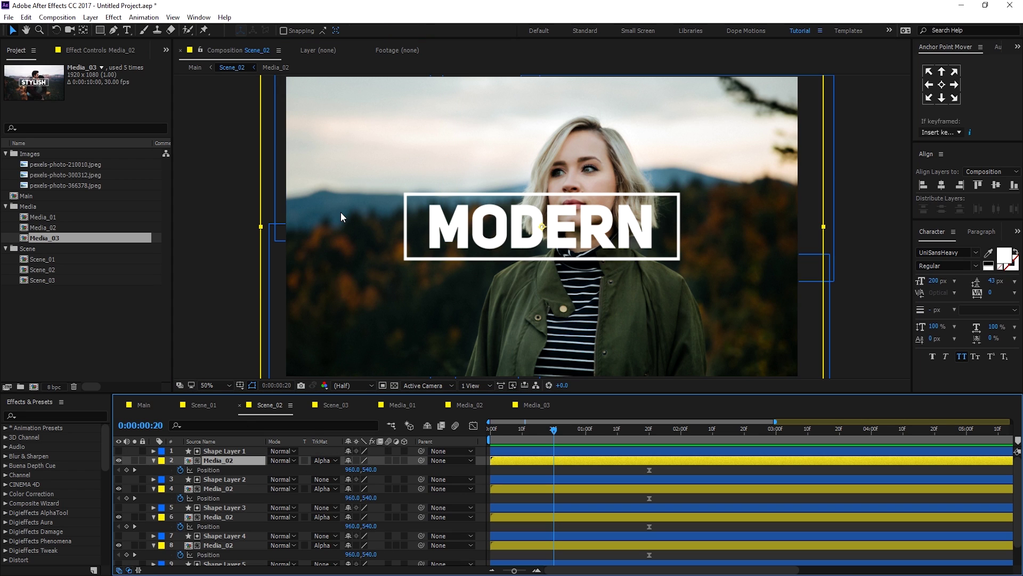
left_click_drag(325, 180, 345, 180)
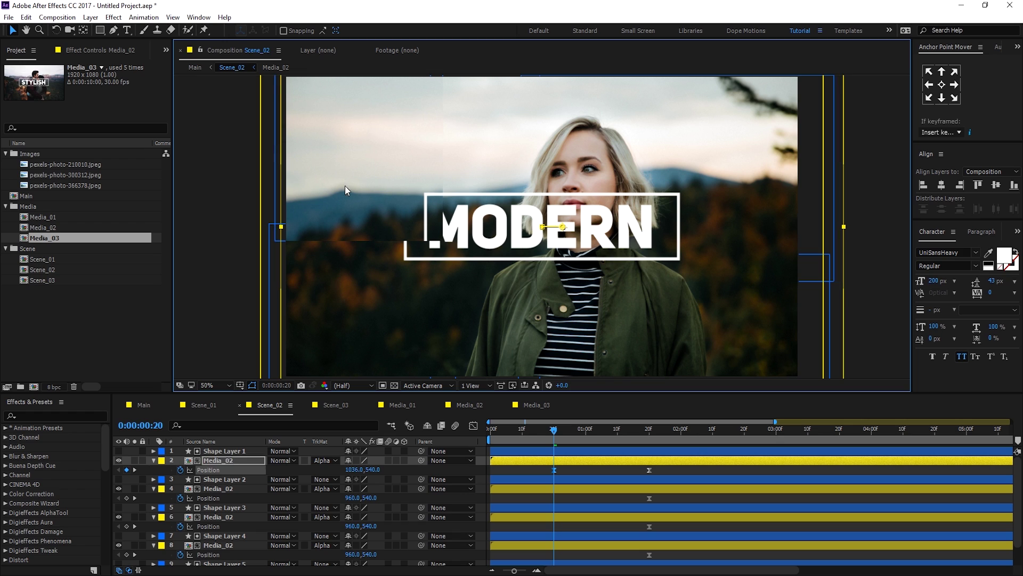
left_click(225, 489)
mouse_move(404, 303)
left_mouse_down()
mouse_move(432, 300)
mouse_move(413, 300)
left_mouse_up()
left_click(213, 516)
left_click_drag(433, 334, 510, 341)
left_click(213, 545)
scroll(219, 549, "down", 1)
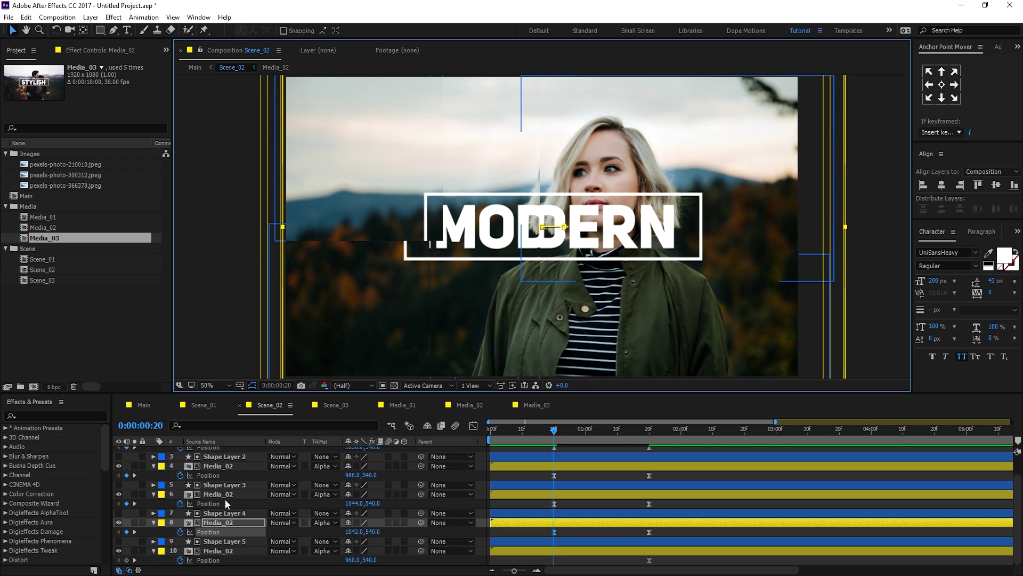
left_click(220, 549)
left_click_drag(485, 344, 517, 327)
left_click_drag(554, 429, 553, 456)
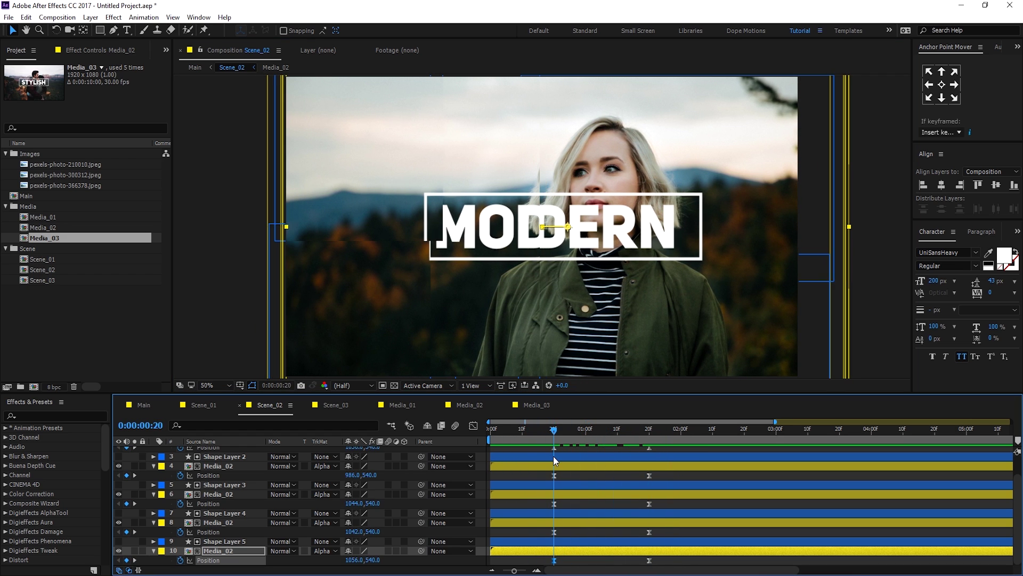
Step: Centre the anchor points of Shape Layer 1 and Shape Layer 2, widening the first mask and narrowing the second
scroll(216, 468, "up", 1)
left_click(223, 453)
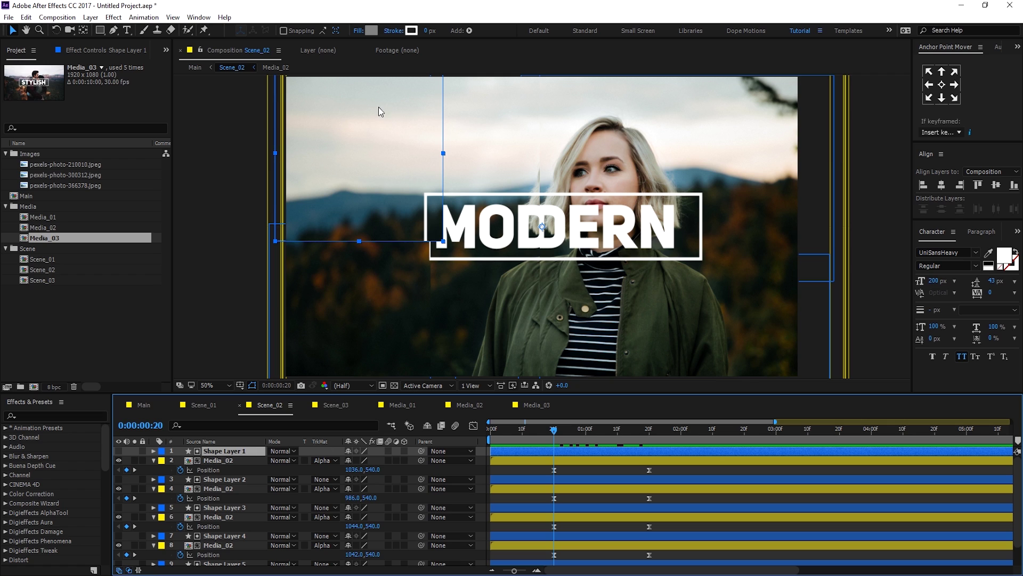
mouse_move(444, 154)
left_mouse_down()
mouse_move(482, 155)
mouse_move(463, 154)
left_mouse_up()
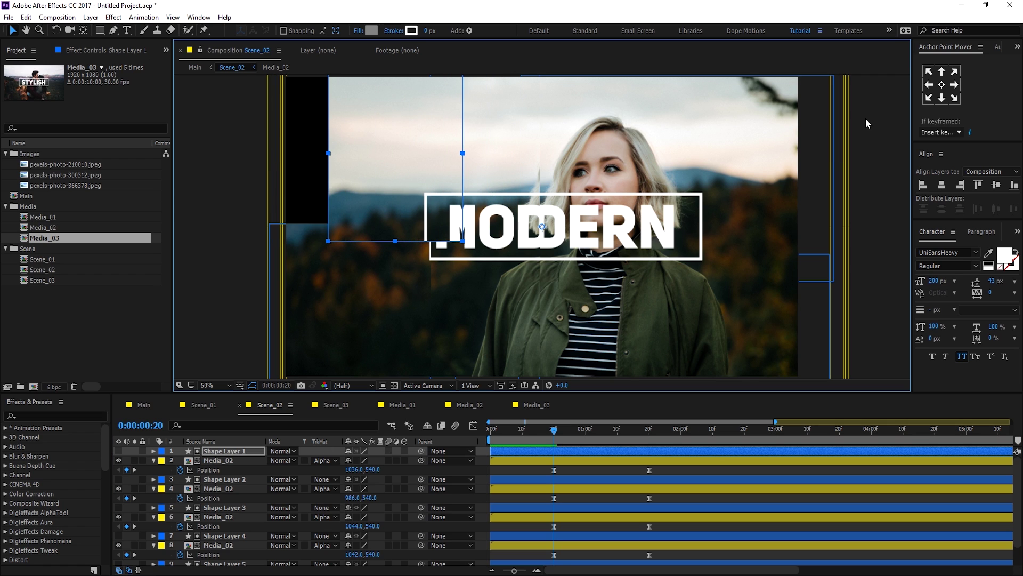
left_click(942, 85)
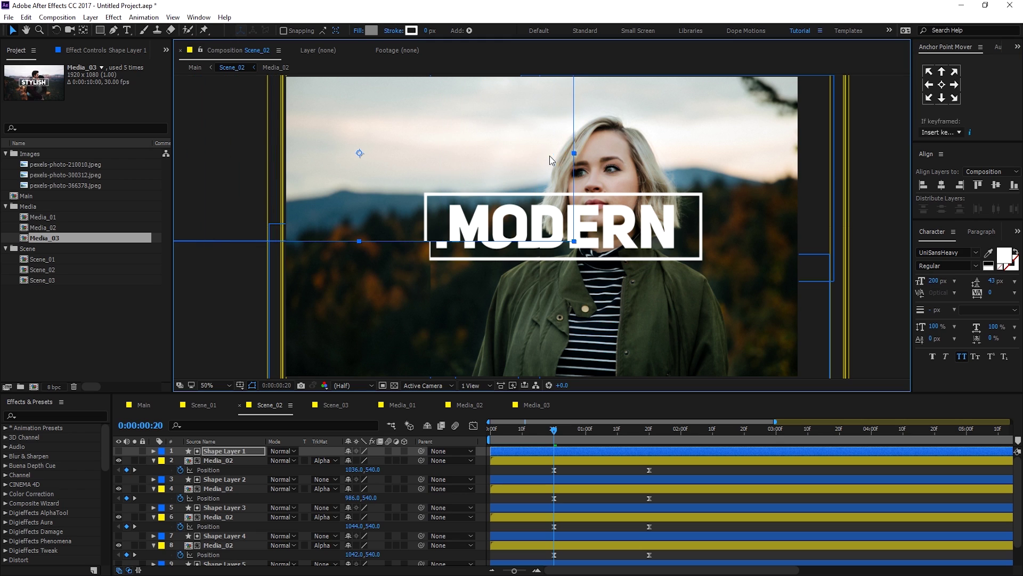
left_click(334, 481)
left_click(942, 84)
mouse_move(541, 224)
left_mouse_down()
mouse_move(566, 223)
mouse_move(507, 219)
mouse_move(529, 225)
left_mouse_up()
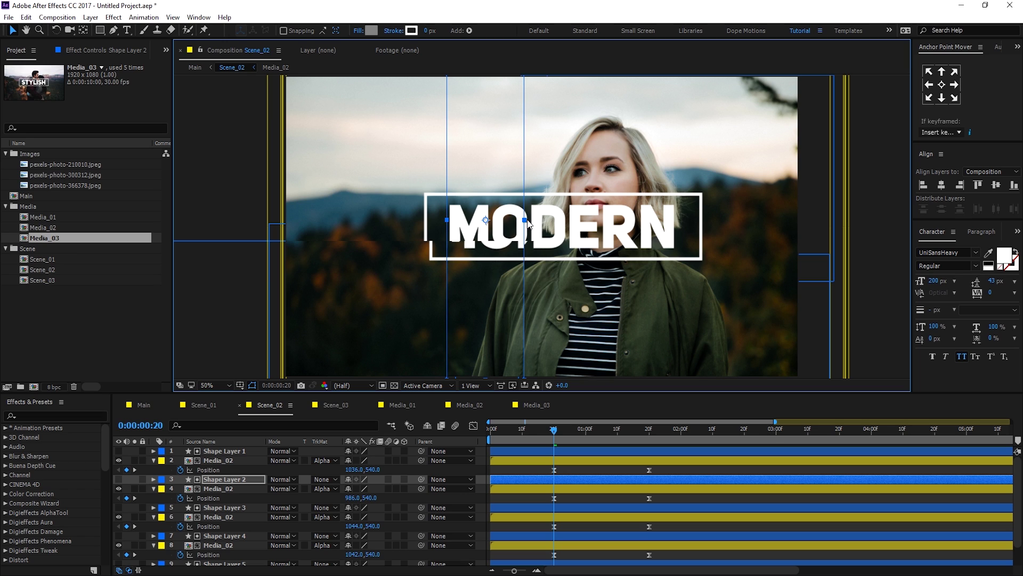
Step: Centre Shape Layer 3's anchor point and reduce its height, extending Shape Layer 4 upward to fill the gap
left_click(221, 508)
left_click(942, 85)
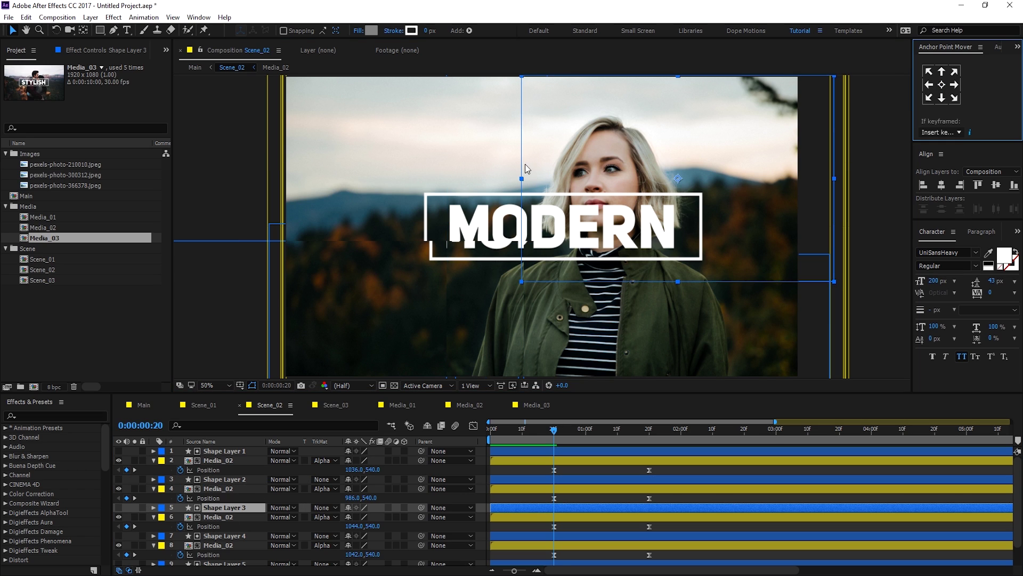
left_click_drag(677, 282, 673, 234)
left_click_drag(689, 187, 679, 135)
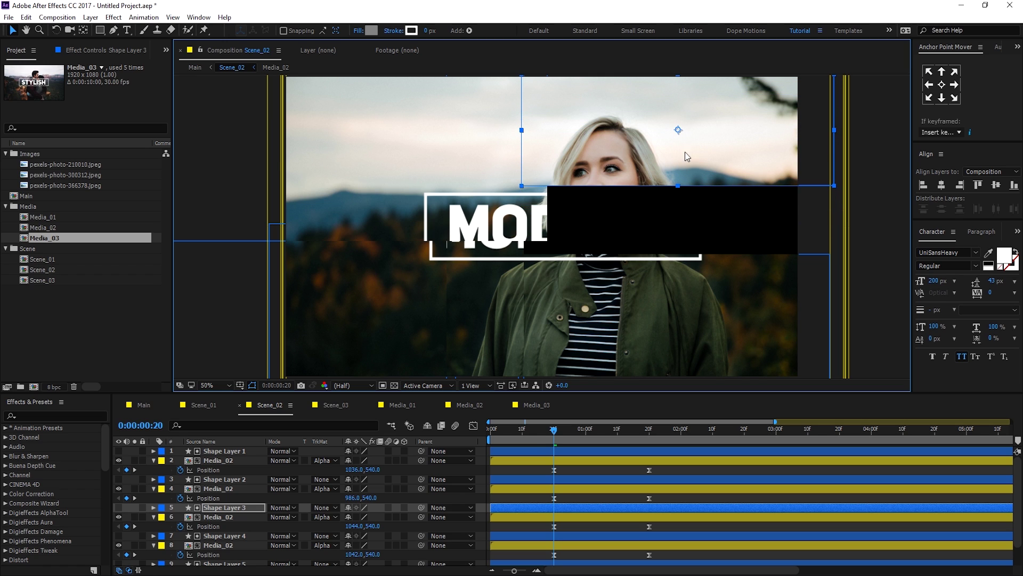
left_click(221, 536)
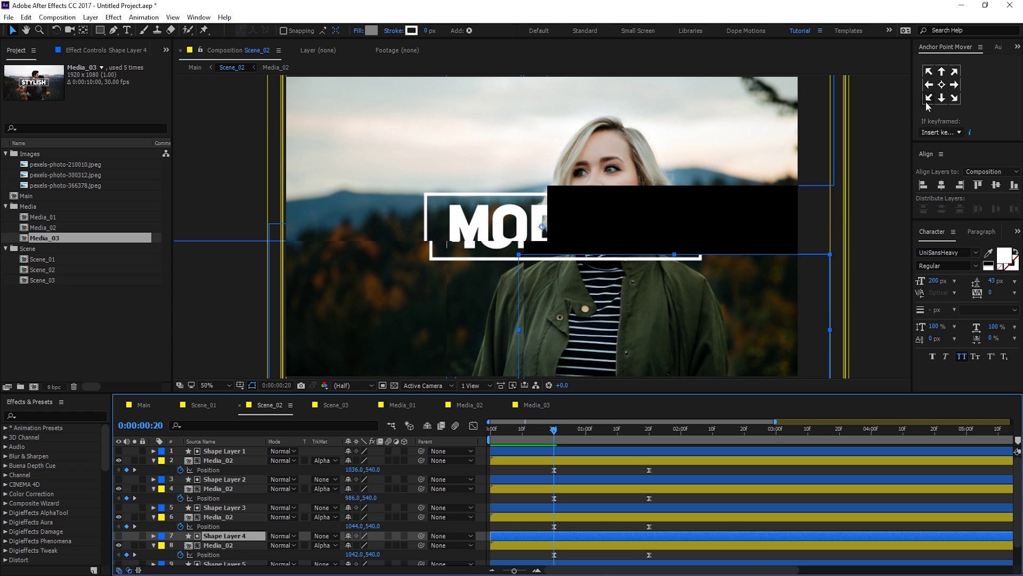
left_click_drag(673, 254, 665, 190)
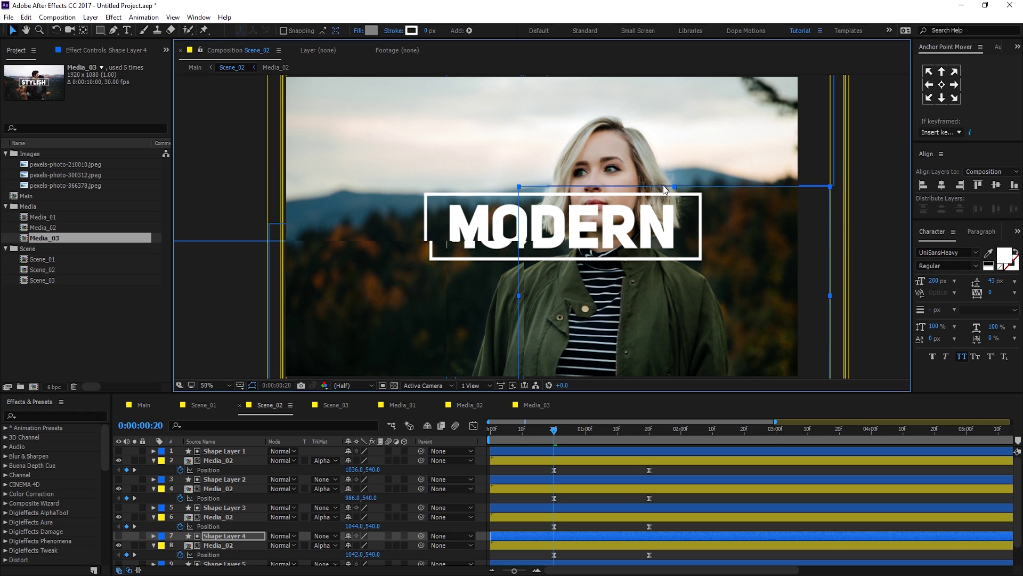
Step: Widen Shape Layer 2 around its centre and scrub through Scene_02 to check the slide-in
left_click(520, 433)
left_click_drag(519, 433, 503, 452)
mouse_move(564, 454)
left_mouse_down()
mouse_move(656, 455)
mouse_move(531, 456)
mouse_move(650, 459)
mouse_move(549, 453)
left_mouse_up()
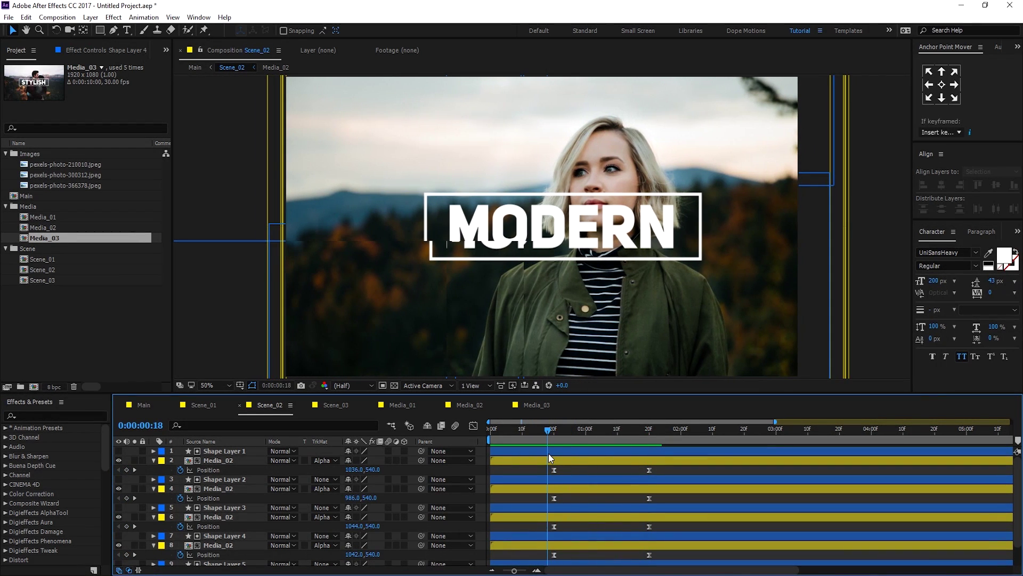
left_click(224, 479)
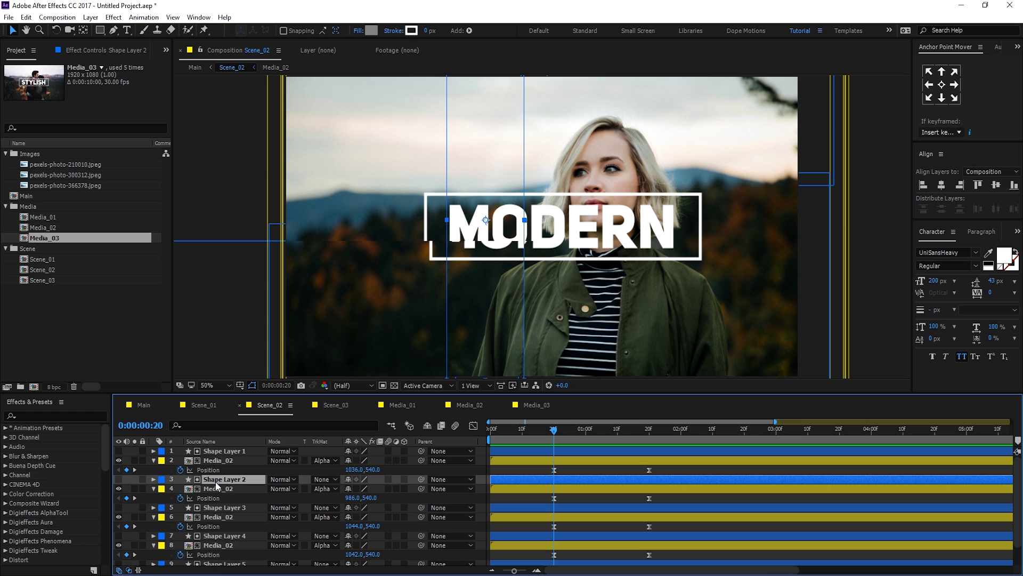
left_click_drag(528, 227, 555, 226)
left_click(577, 472)
left_click_drag(554, 433, 653, 444)
Step: In the Main composition, swap the stacking order and timing of Scene_02 and Scene_03 so Scene_03 plays last
left_click(139, 408)
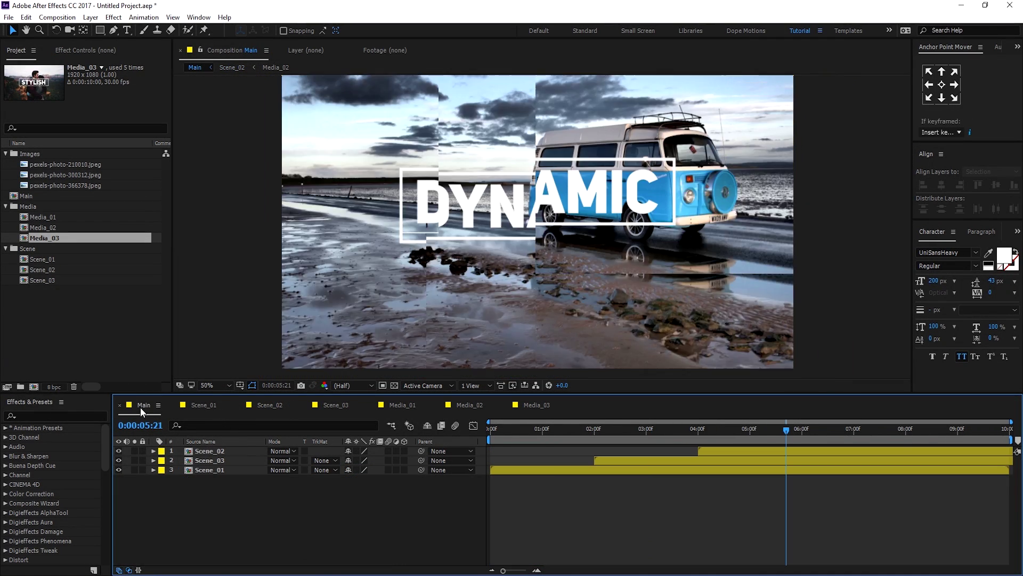
left_click(597, 432)
left_click_drag(619, 432, 605, 449)
left_click(205, 466)
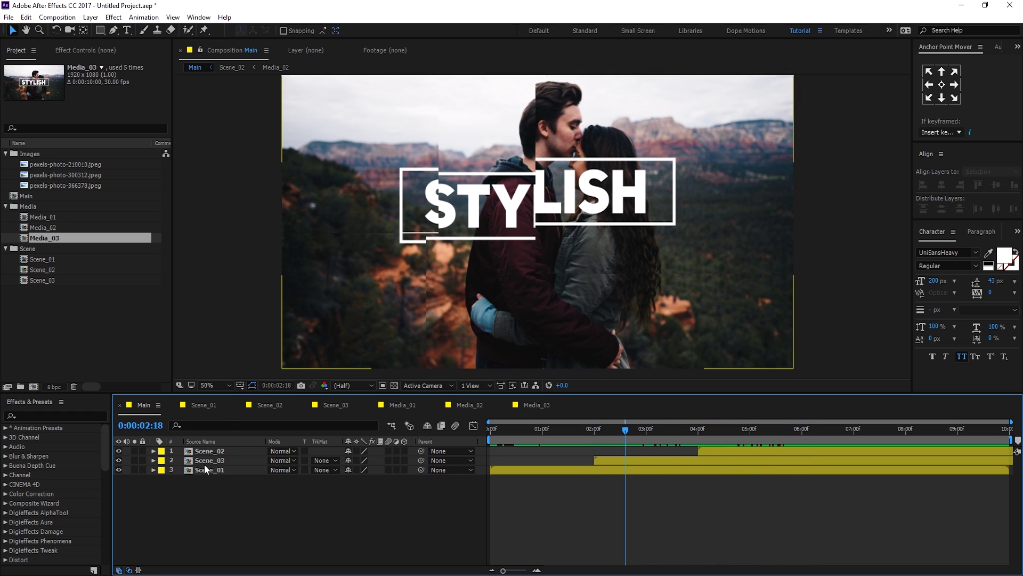
left_click(213, 460)
left_click_drag(214, 460, 213, 450)
mouse_move(710, 461)
left_mouse_down()
mouse_move(635, 463)
mouse_move(618, 453)
mouse_move(707, 450)
left_mouse_up()
left_click_drag(628, 435, 736, 447)
Step: Open Scene_03 and delete the Position keyframes at 0:00:00:20 from all five Media_03 layers
double_click(707, 450)
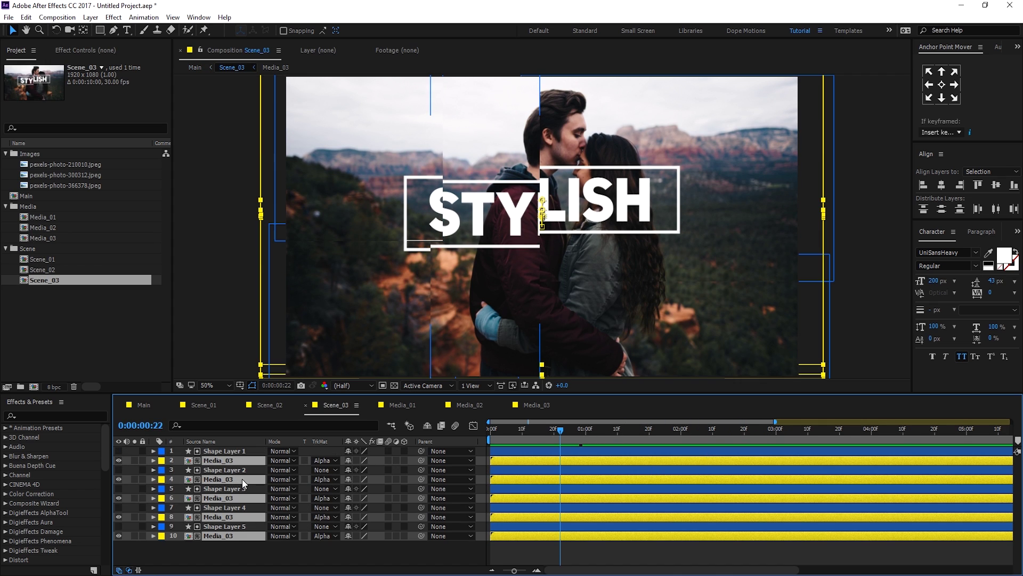
left_click_drag(250, 548, 233, 451)
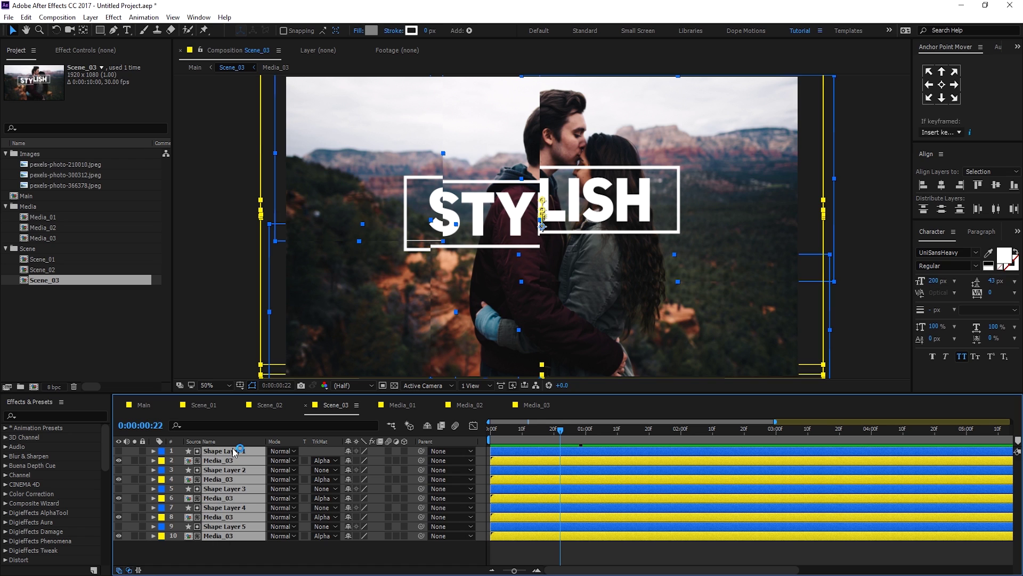
key("u")
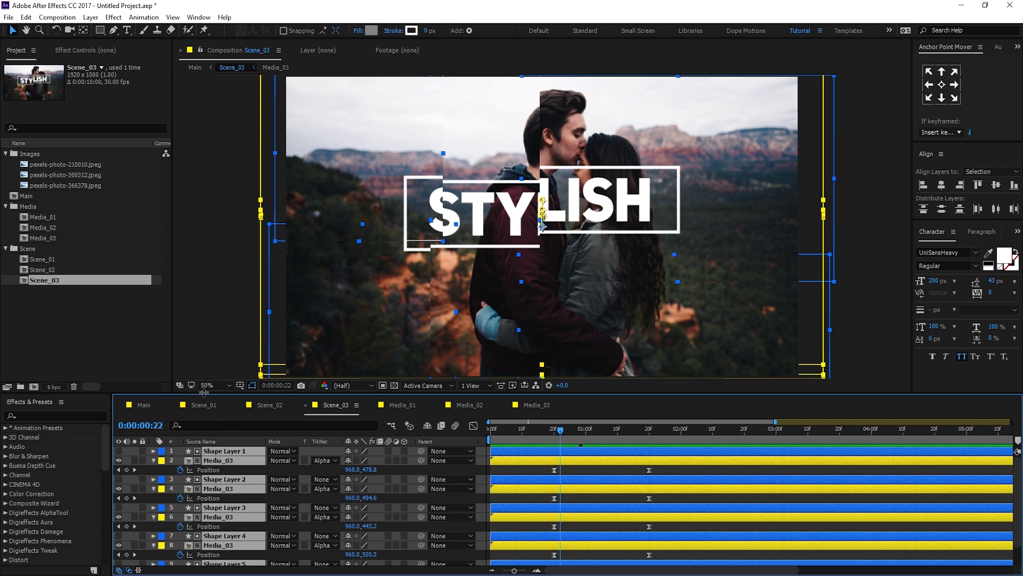
left_click_drag(204, 394, 205, 296)
left_click_drag(559, 342, 557, 341)
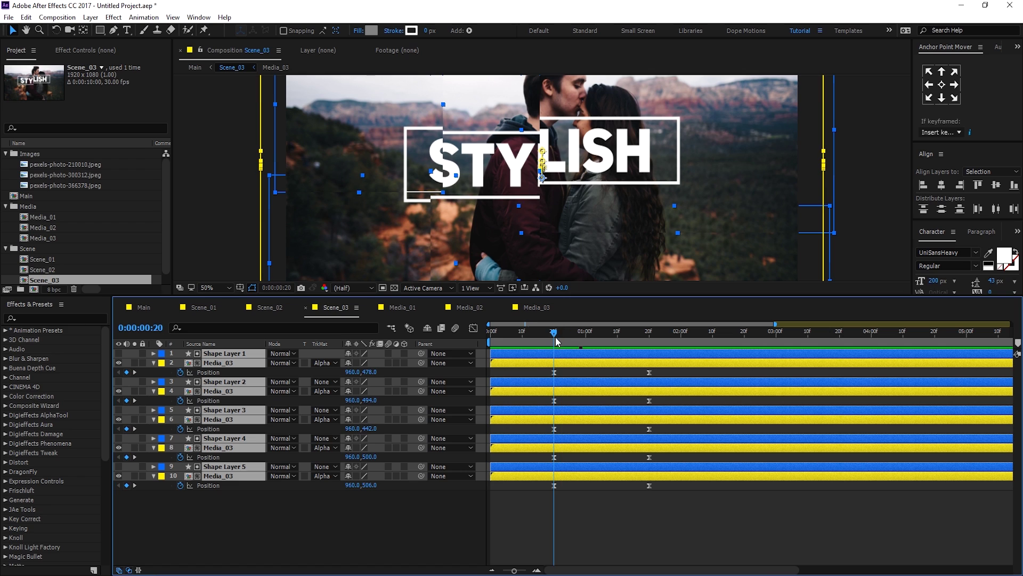
left_click_drag(544, 376, 574, 506)
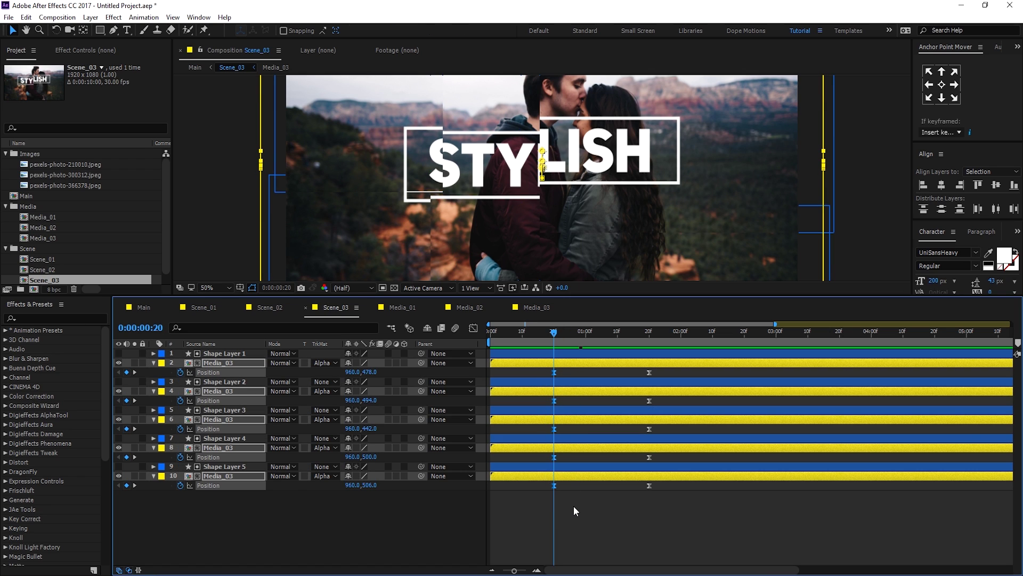
key("Delete")
left_click(294, 529)
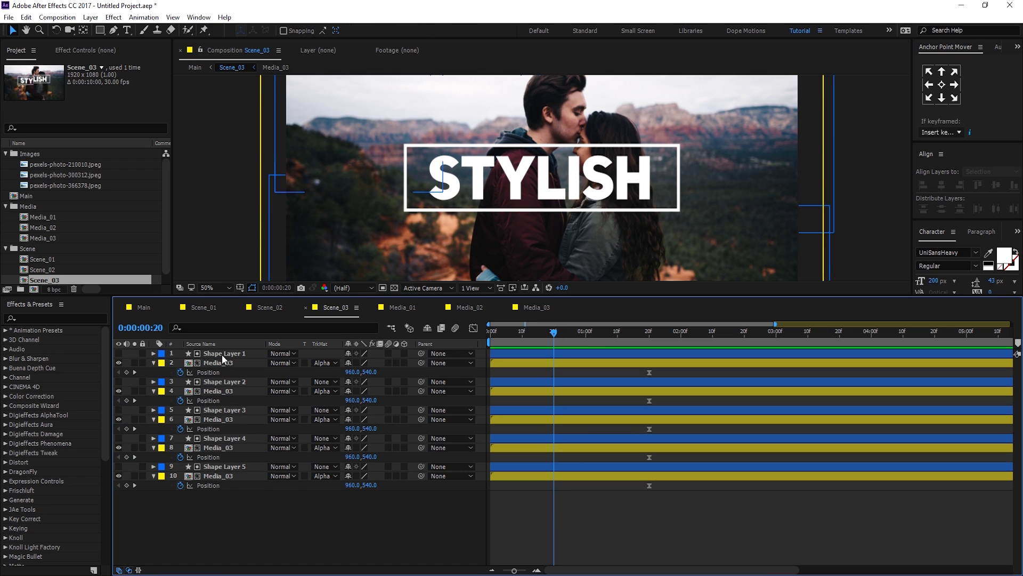
Step: Centre the anchor point of Shape Layer 1 in Scene_03 and enlarge its rectangle in width and height
left_click(221, 354)
left_click(942, 71)
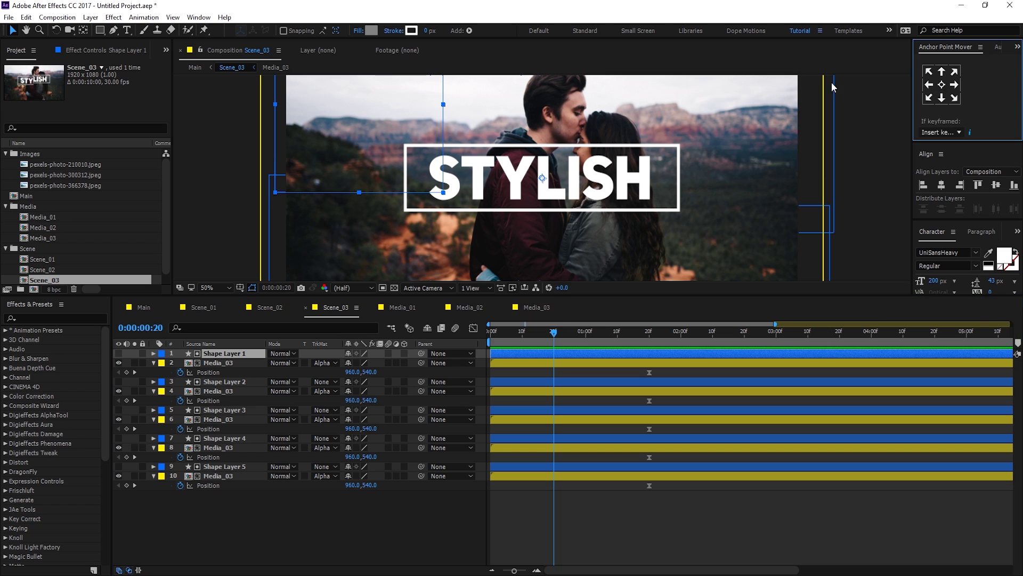
left_click(442, 104)
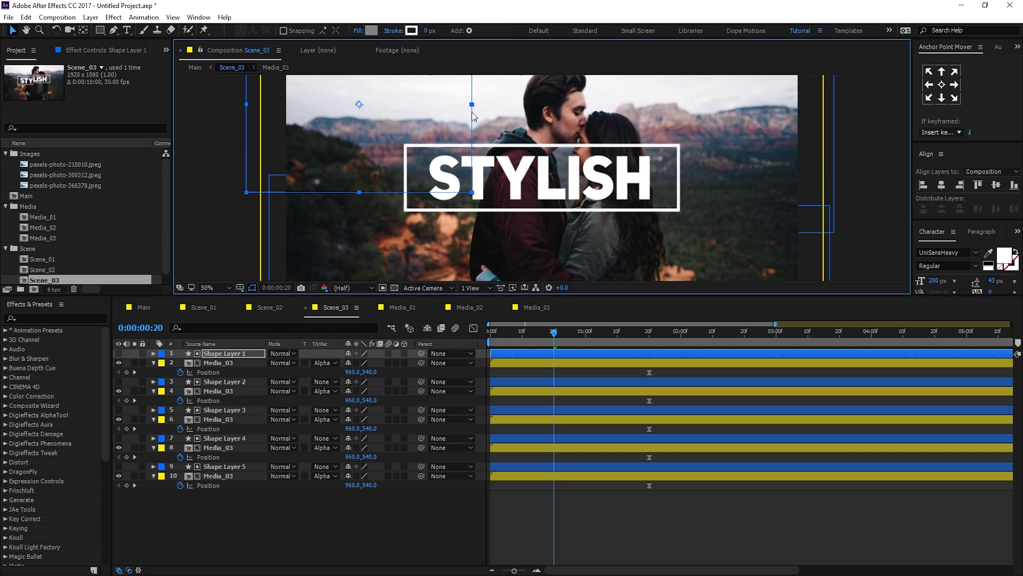
key("comma")
scroll(448, 112, "right", 3)
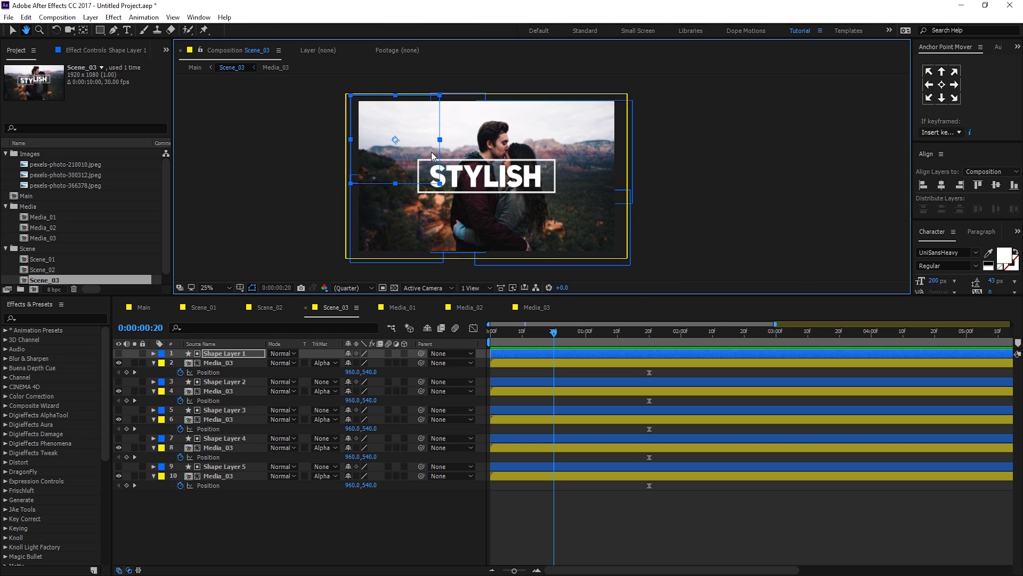
left_click_drag(396, 96, 398, 77)
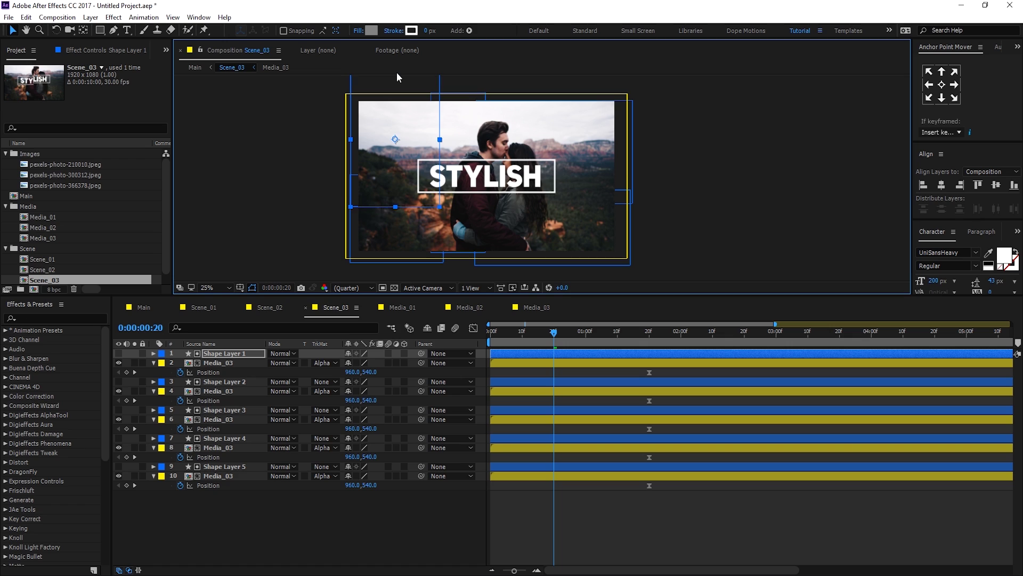
Step: Centre the anchor point of Shape Layer 2 in Scene_03 and make its rectangle wider and shorter
left_click(223, 381)
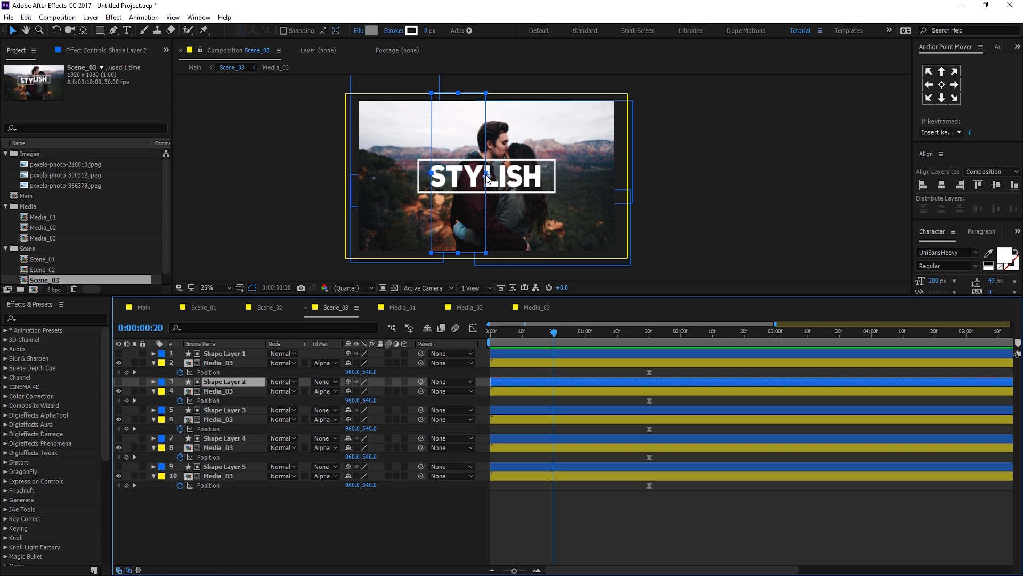
left_click(941, 86)
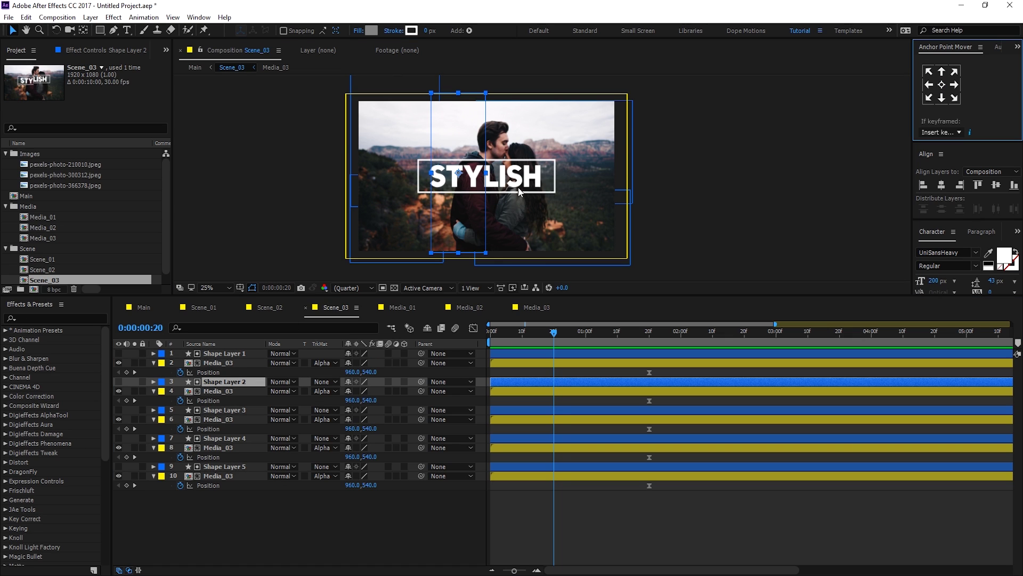
left_click_drag(486, 178, 516, 172)
left_click_drag(458, 253, 457, 218)
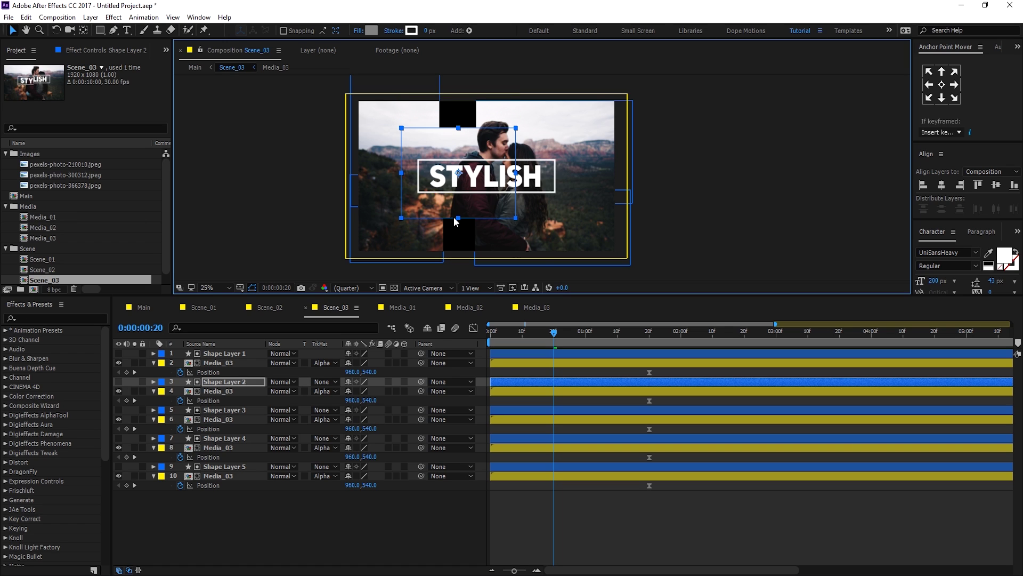
Step: Centre the anchor points of Shape Layer 3 and Shape Layer 4 in Scene_03 and widen both rectangles past the frame's middle
left_click(228, 420)
left_click(226, 411)
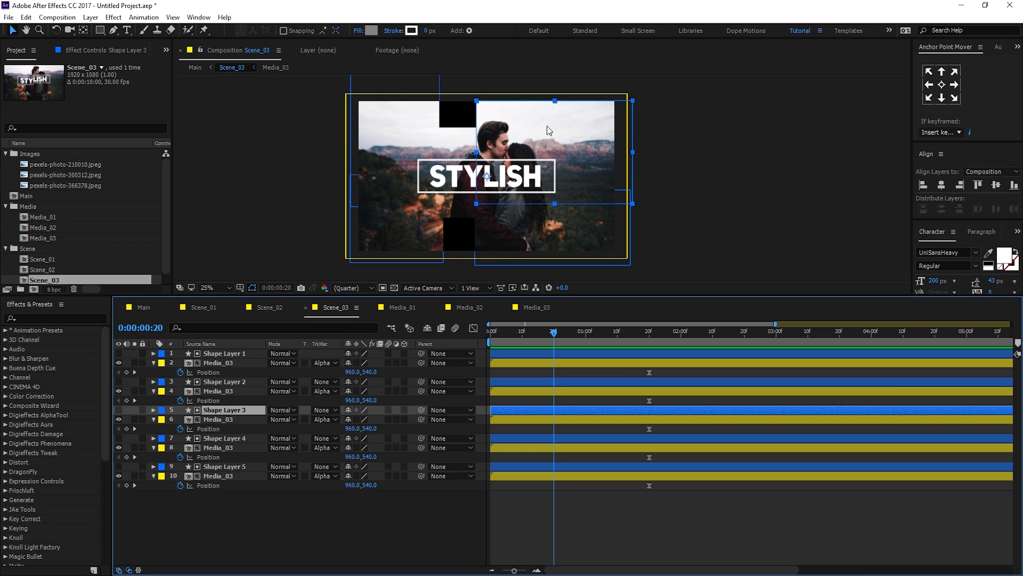
left_click(941, 84)
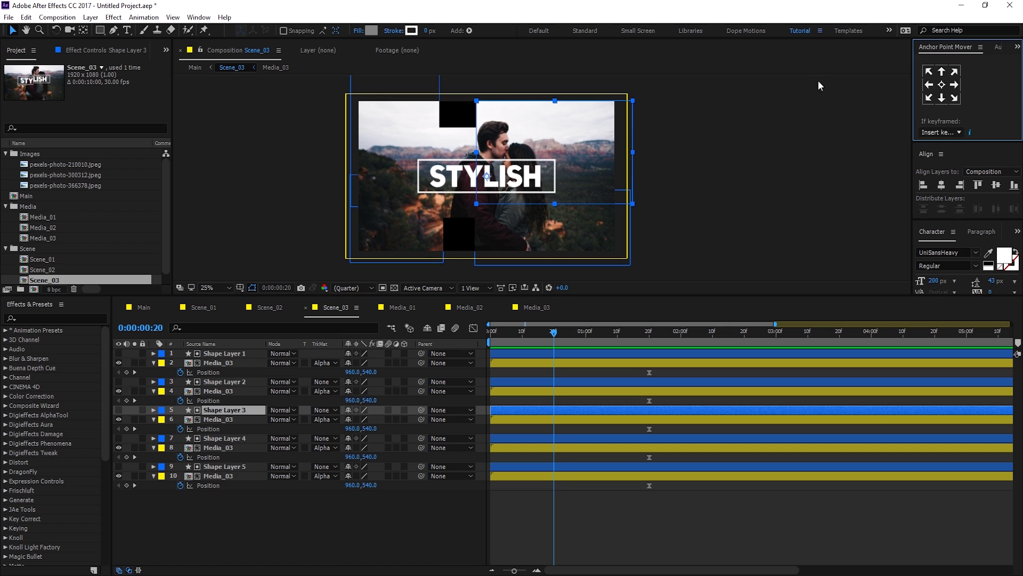
left_click_drag(477, 156, 430, 155)
left_click(223, 438)
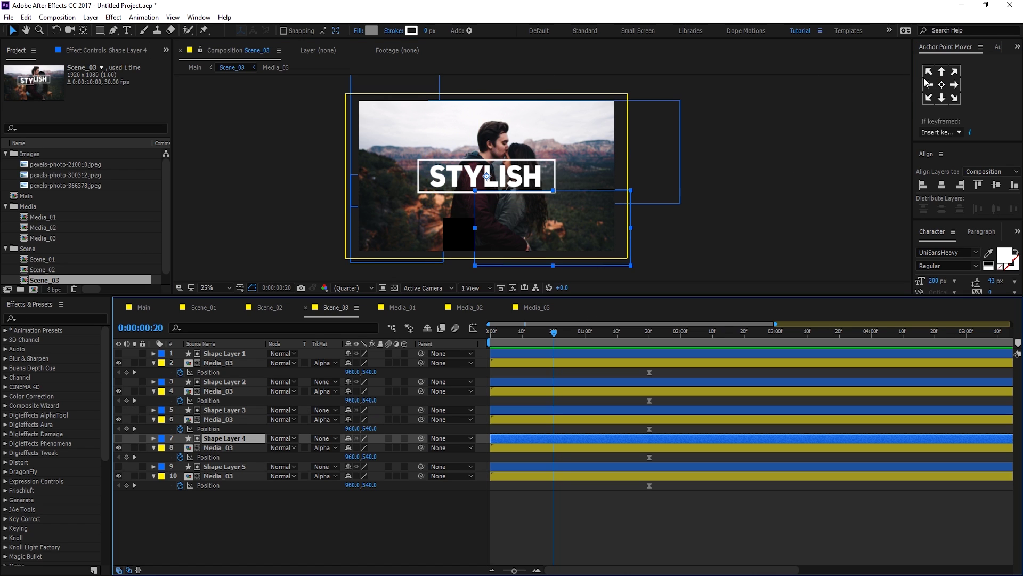
left_click(942, 85)
left_click_drag(475, 227, 434, 226)
left_click(333, 522)
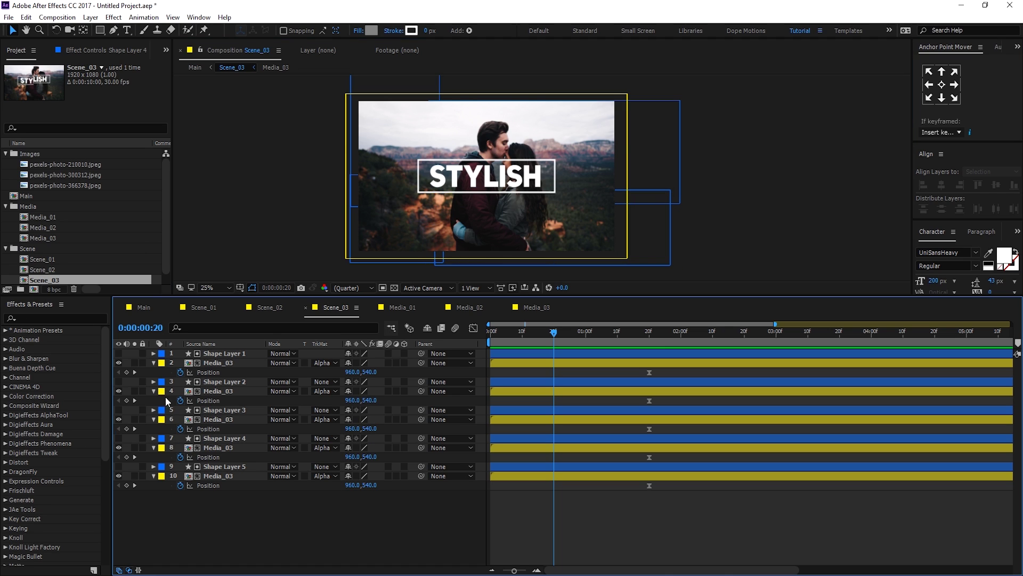
Step: In Scene_03 at 0:00:00:20, lower the first four Media_03 layers to Y positions of about 576, 600, 564 and 640
left_click(219, 363)
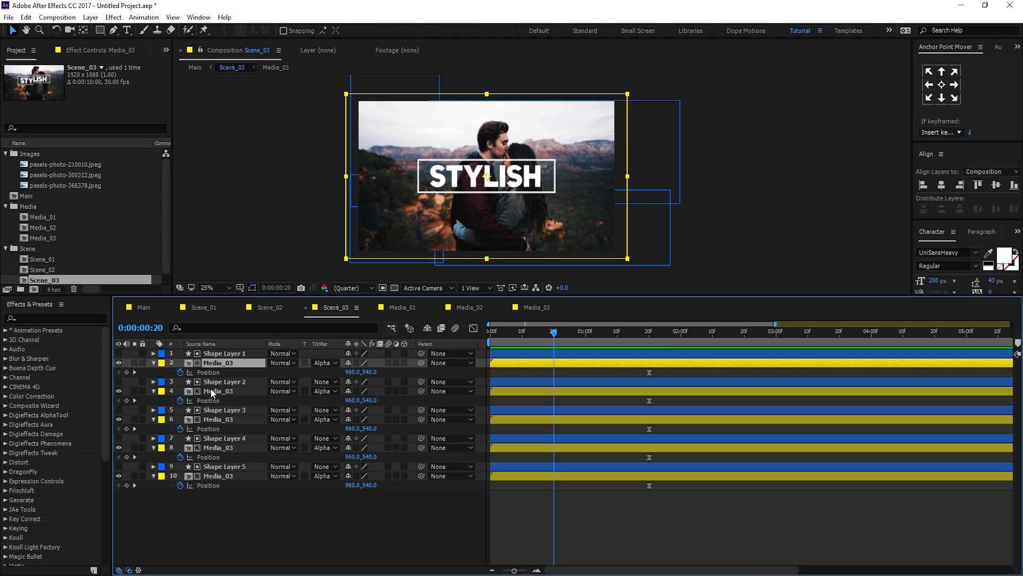
left_click_drag(500, 193, 471, 227)
left_click(216, 392)
left_click(220, 420)
left_click(217, 448)
left_click_drag(539, 226, 536, 235)
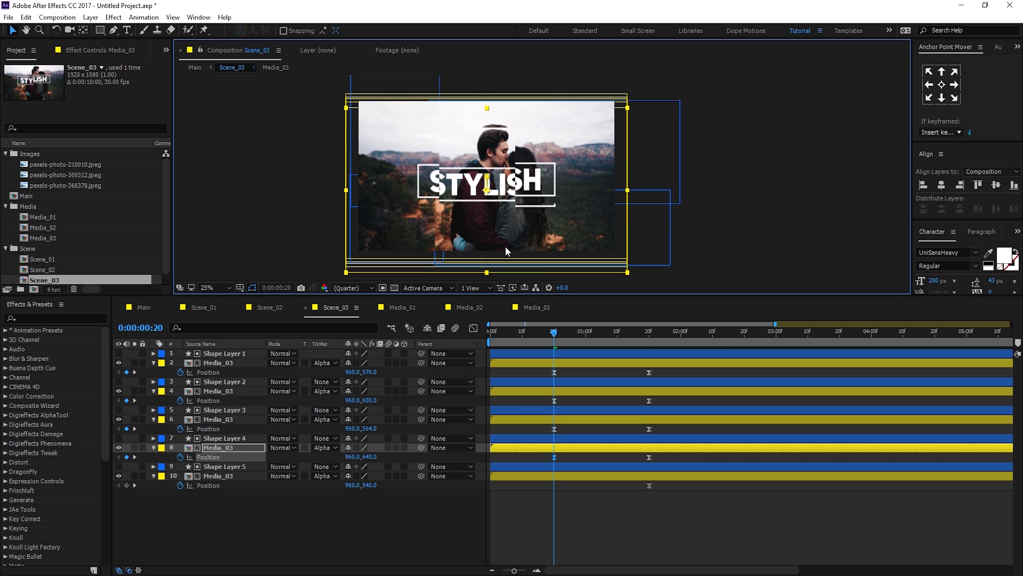
Step: Lower the bottommost Media_03 layer to a Y position of about 700 at 0:00:00:20 and preview the Scene_03 animation
left_click(220, 477)
left_click_drag(456, 241, 455, 263)
left_click_drag(563, 332, 543, 352)
key("space")
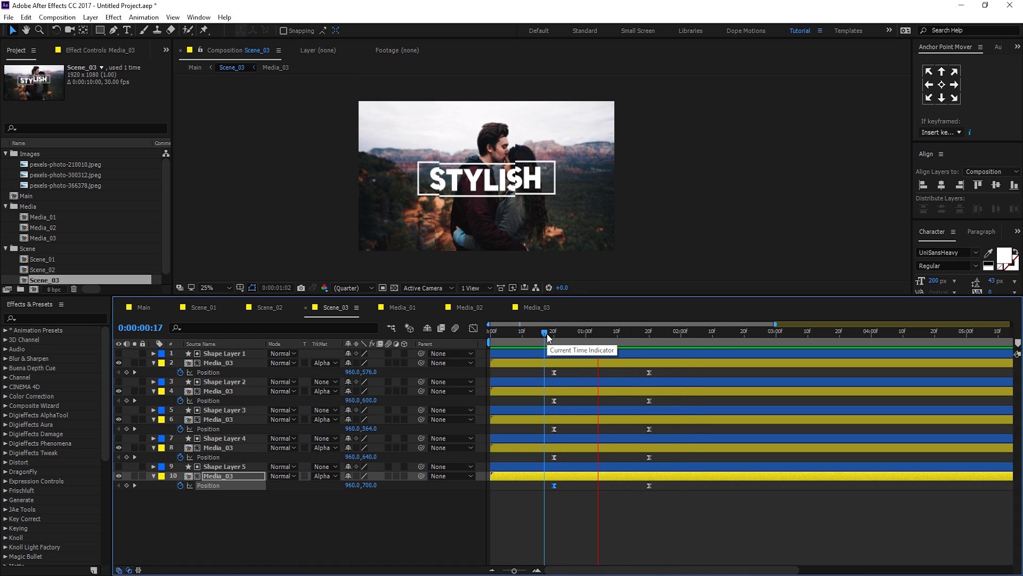
key("space")
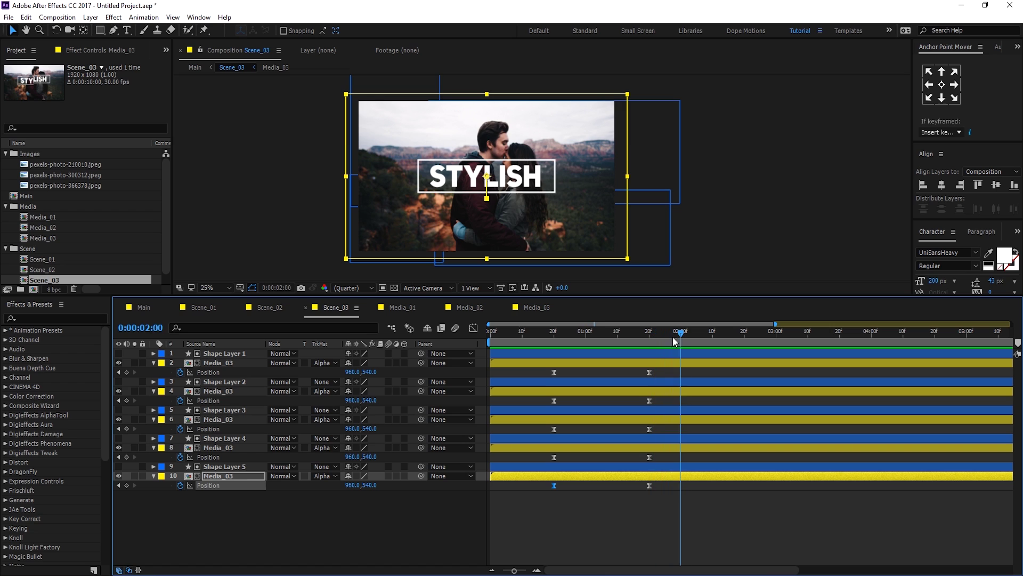
left_click(541, 337)
key("space")
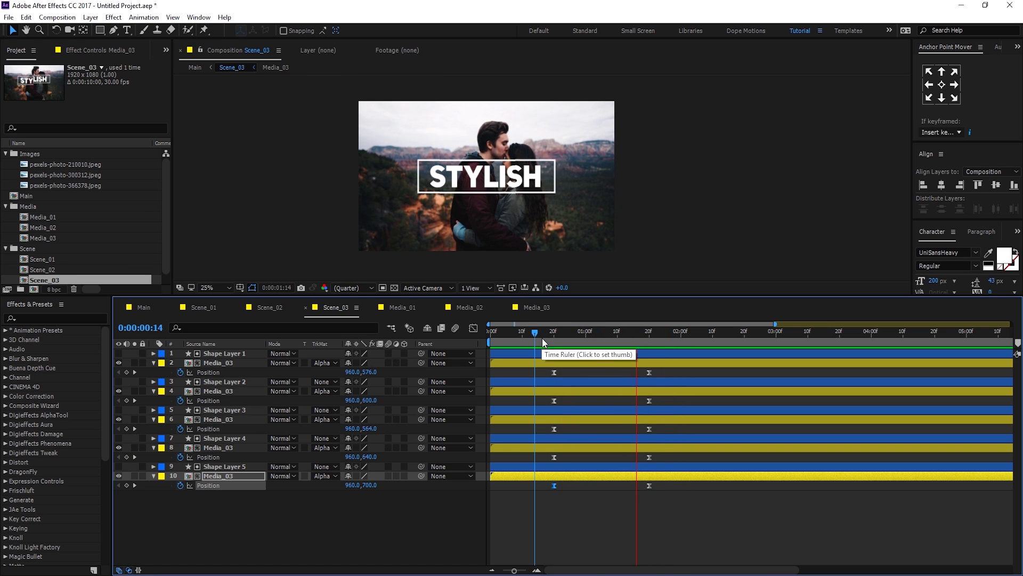
Step: Easy-ease all Position keyframes in Scene_03 and lengthen the end keyframes' incoming influence in the speed graph so speed peaks early
left_click(569, 335)
left_click_drag(534, 371, 663, 488)
key("F9")
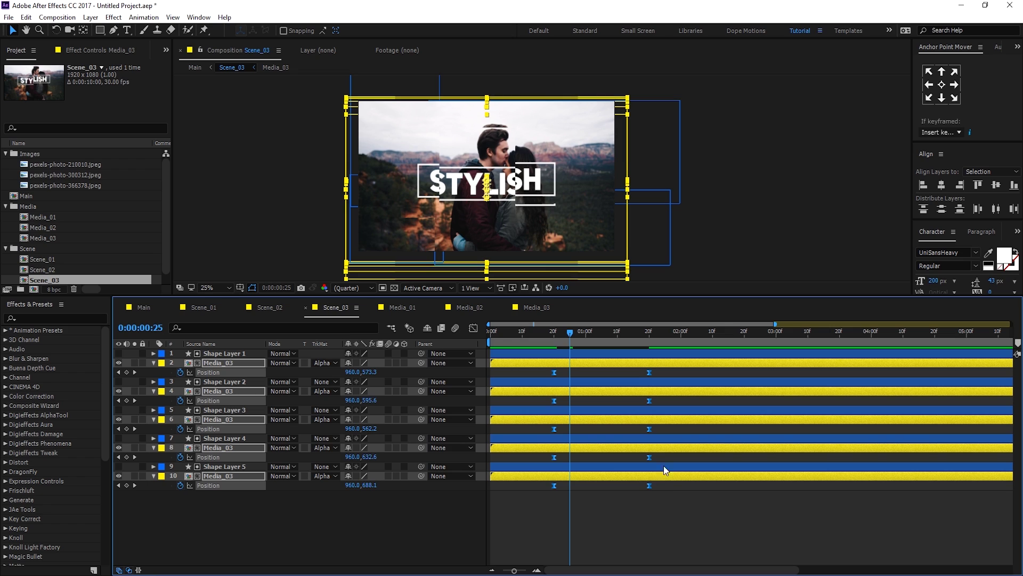
left_click(474, 328)
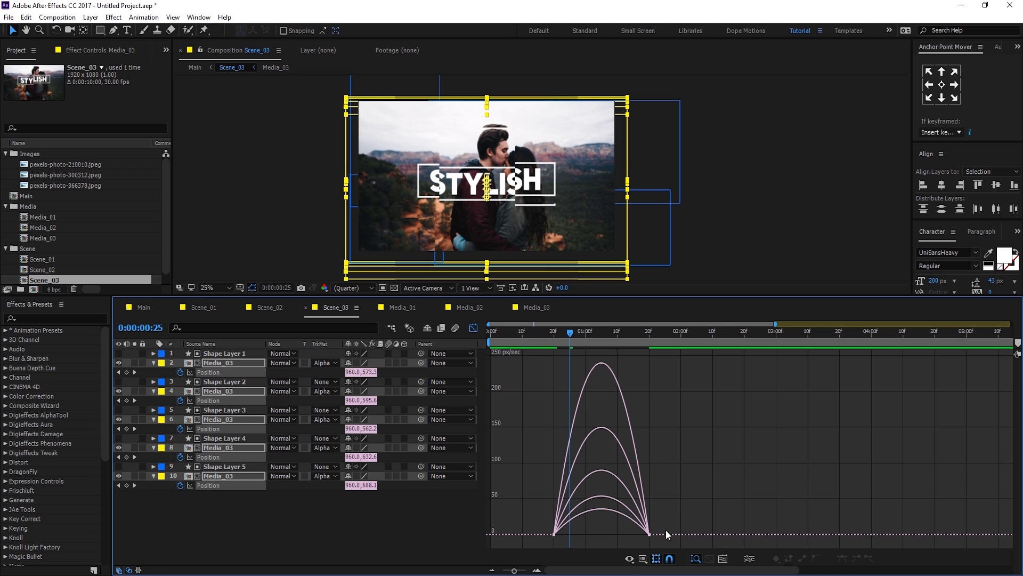
left_click_drag(632, 545, 606, 532)
left_click(551, 332)
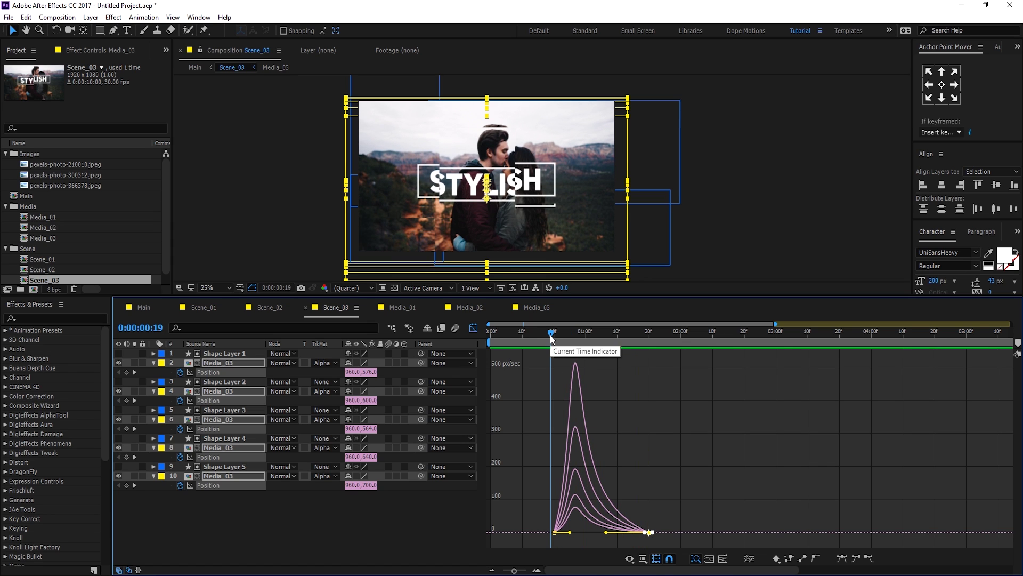
Step: In Scene_02, lengthen the incoming influence of all Media_02 end Position keyframes so speed peaks early and slows gradually
left_click(261, 307)
left_click_drag(548, 373, 656, 488)
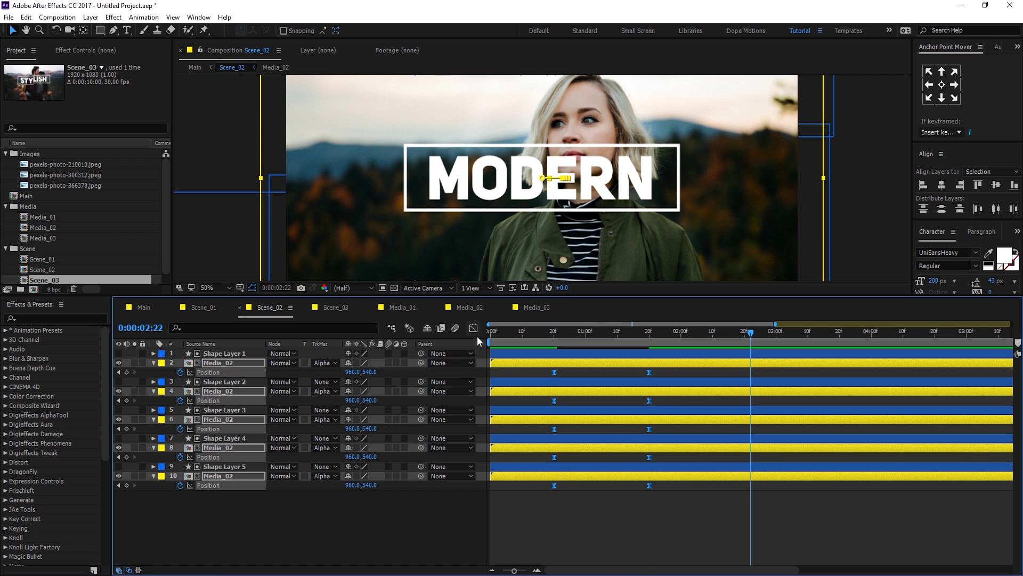
left_click(474, 328)
left_click_drag(673, 523, 601, 531)
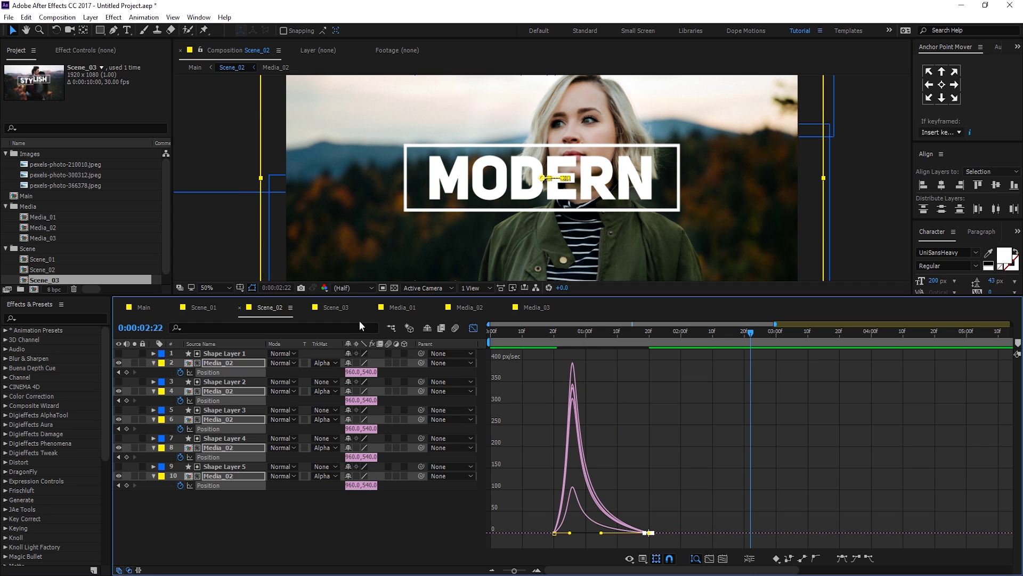
Step: In Scene_01, lengthen the incoming influence of all Media_01 end Position keyframes to give the same early-peaking speed curve
key("shift+comma")
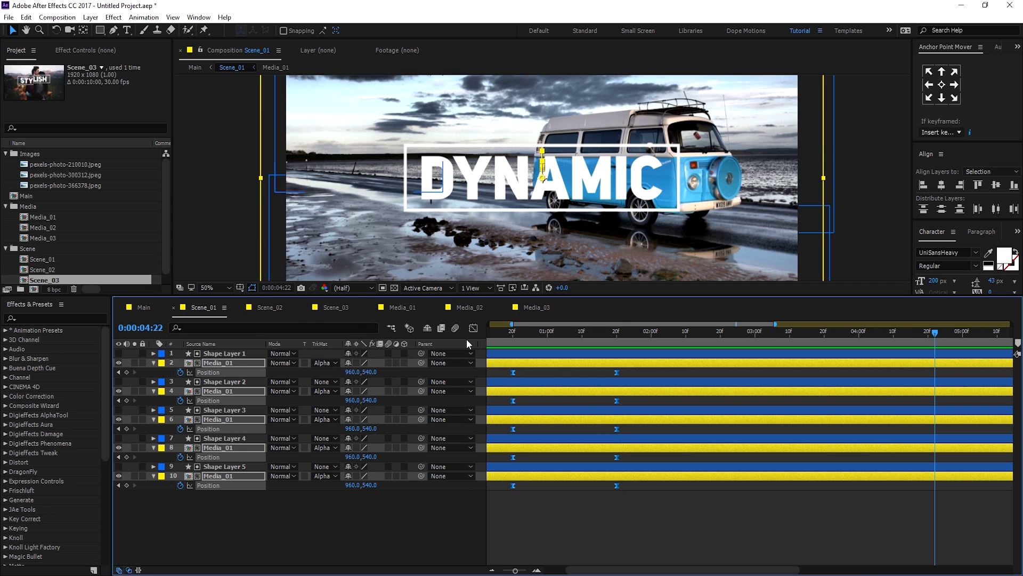
left_click(473, 328)
left_click_drag(598, 531, 564, 533)
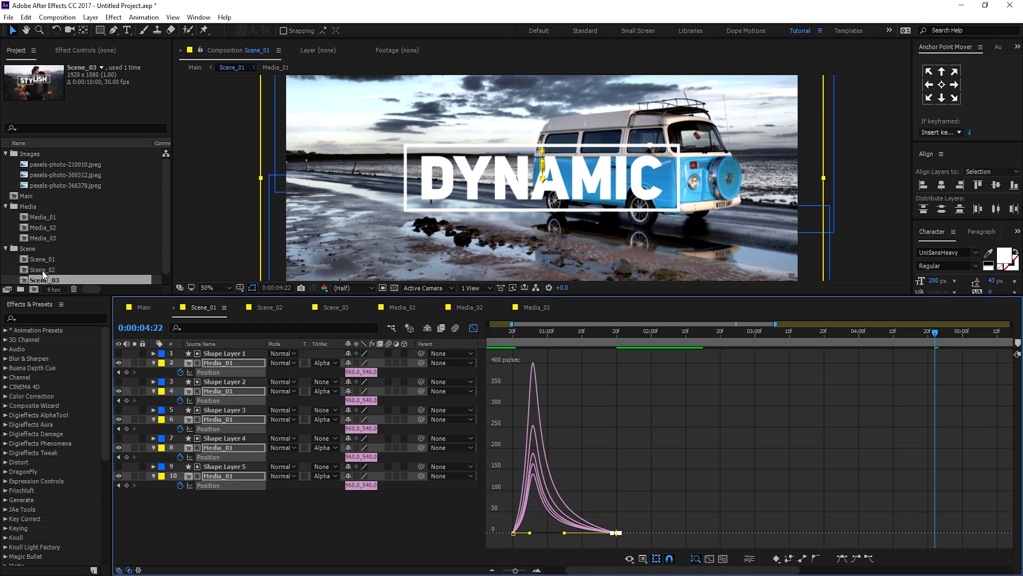
Step: In Main, keyframe Scene_02's Position centred at 0:00:03:00 and off the frame's right side at about 2886, 540 at 0:00:02:00
left_click(142, 306)
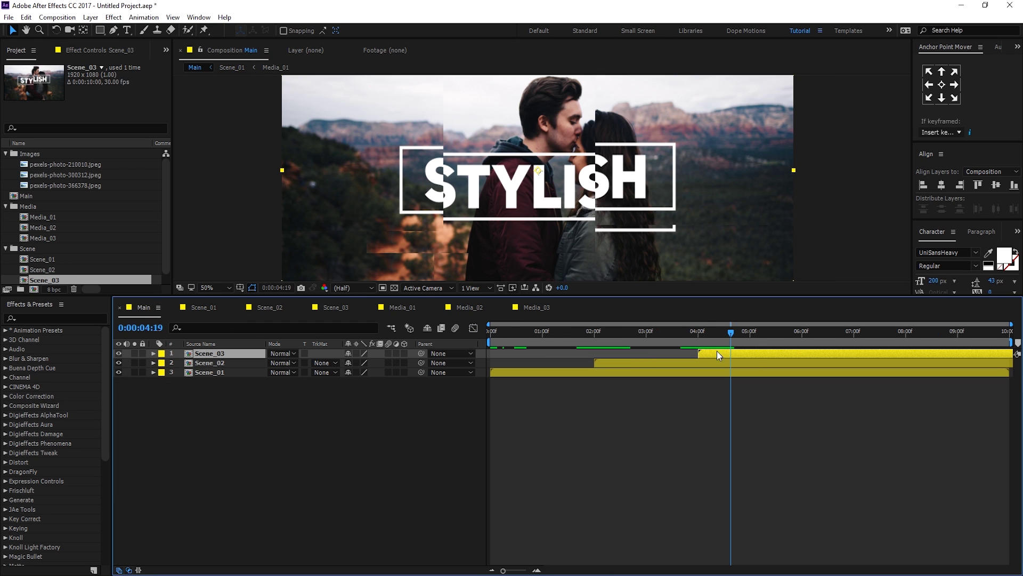
mouse_move(610, 331)
left_mouse_down()
mouse_move(590, 334)
mouse_move(648, 337)
mouse_move(594, 341)
left_mouse_up()
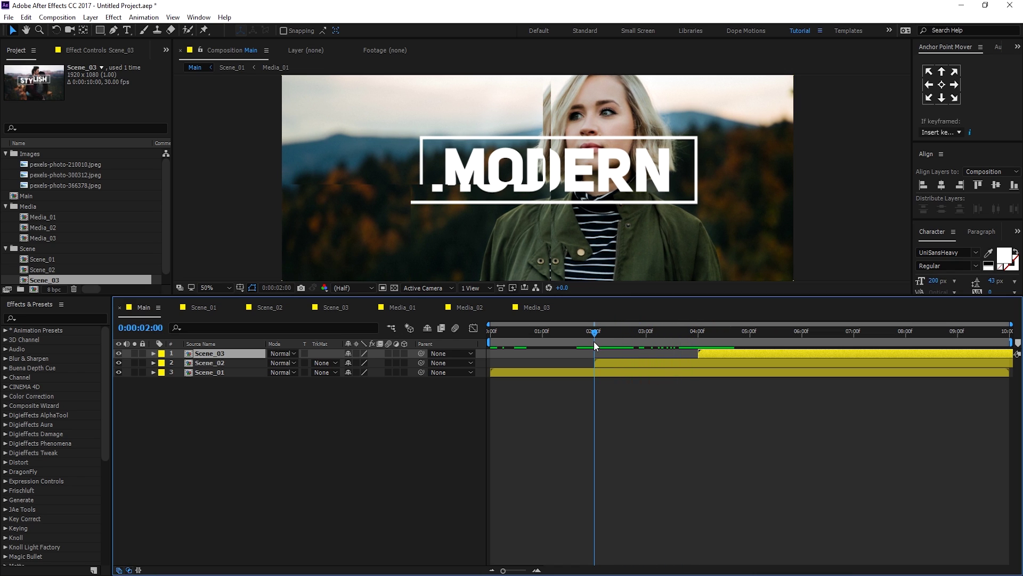
left_click(604, 363)
key("p")
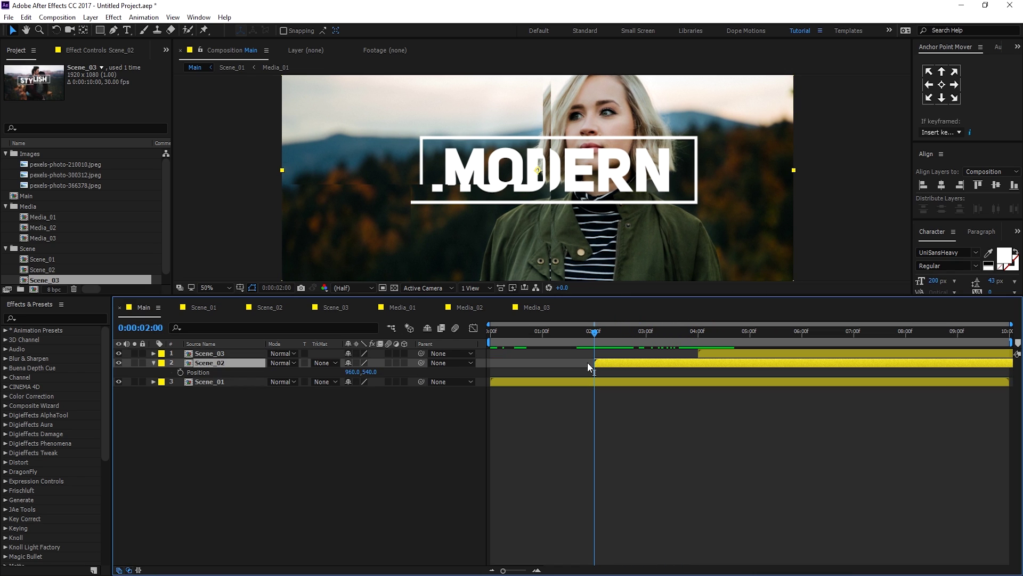
left_click_drag(597, 340, 649, 342)
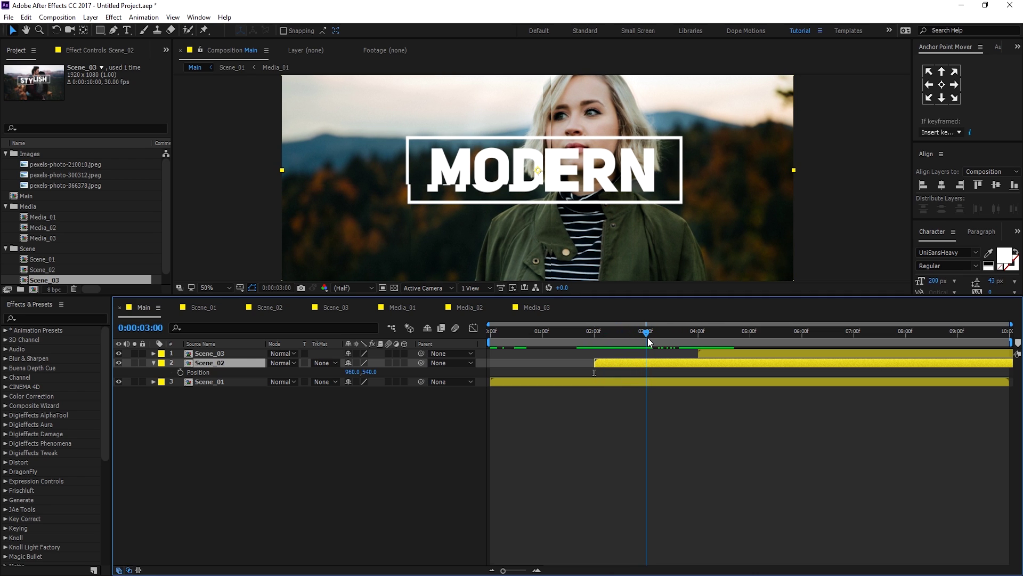
left_click(181, 372)
left_click(595, 332)
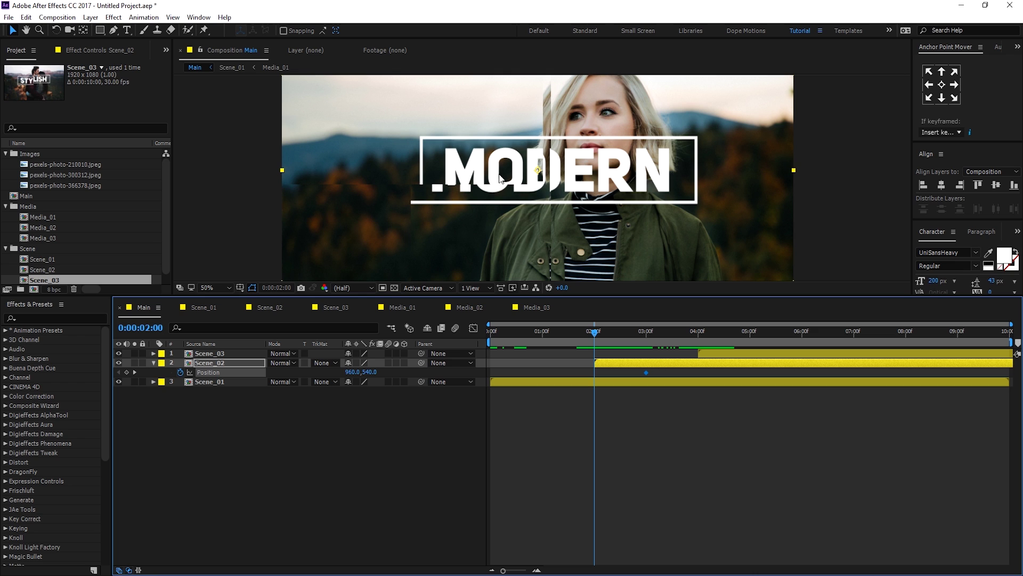
left_click_drag(431, 219, 860, 244)
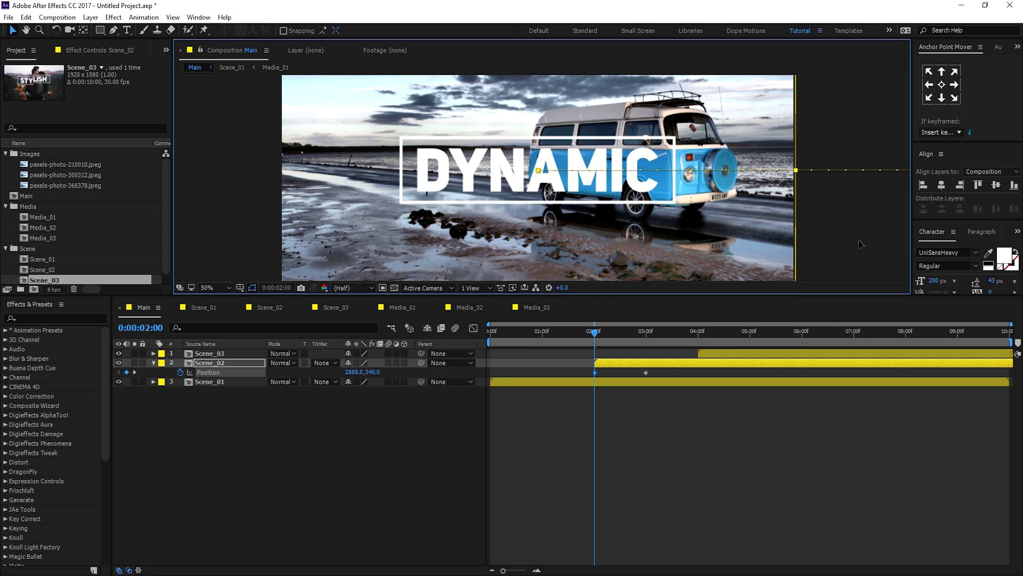
Step: Keyframe Scene_03's Position centred at 0:00:05:00 and below the frame at about 960, 1632 at 0:00:04:00
left_click_drag(702, 333, 752, 339)
left_click(207, 353)
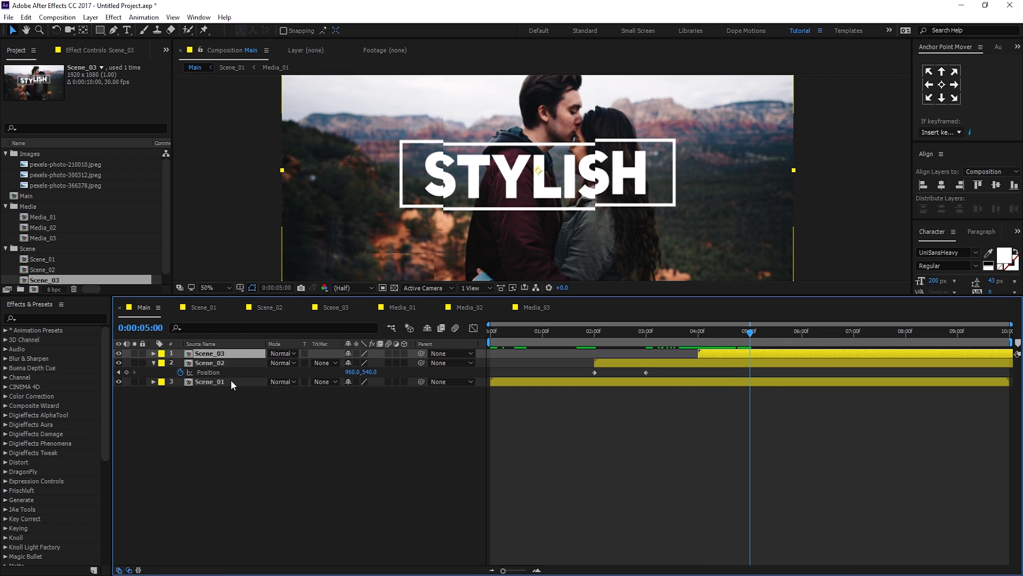
key("p")
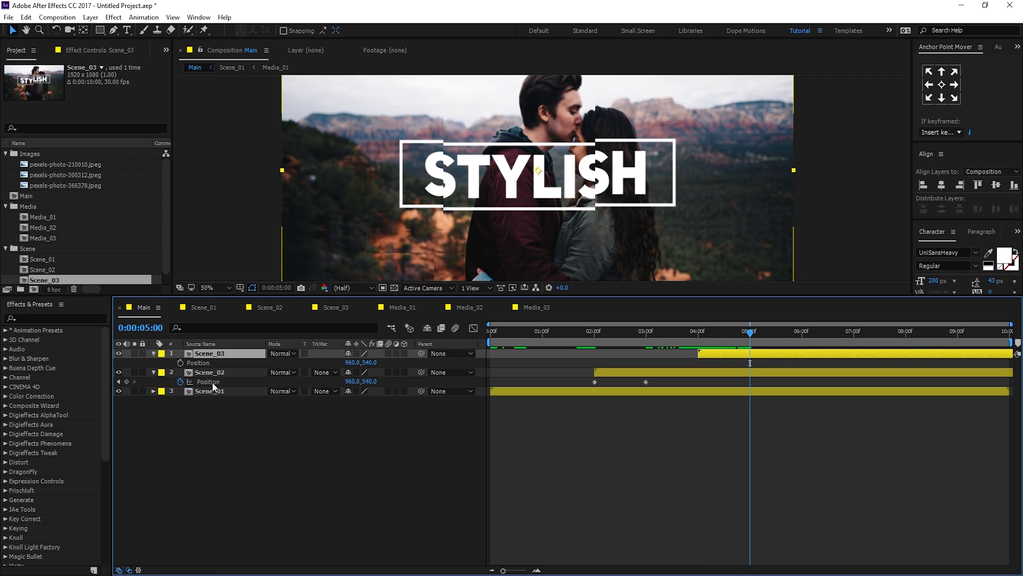
left_click(180, 362)
left_click(698, 333)
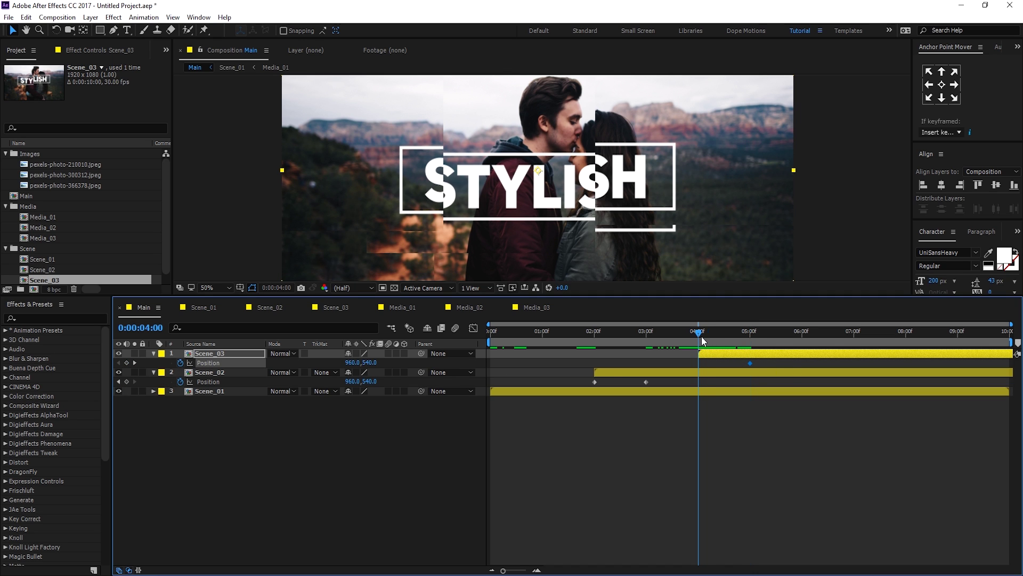
left_click_drag(578, 190, 580, 417)
scroll(523, 251, "down", 3)
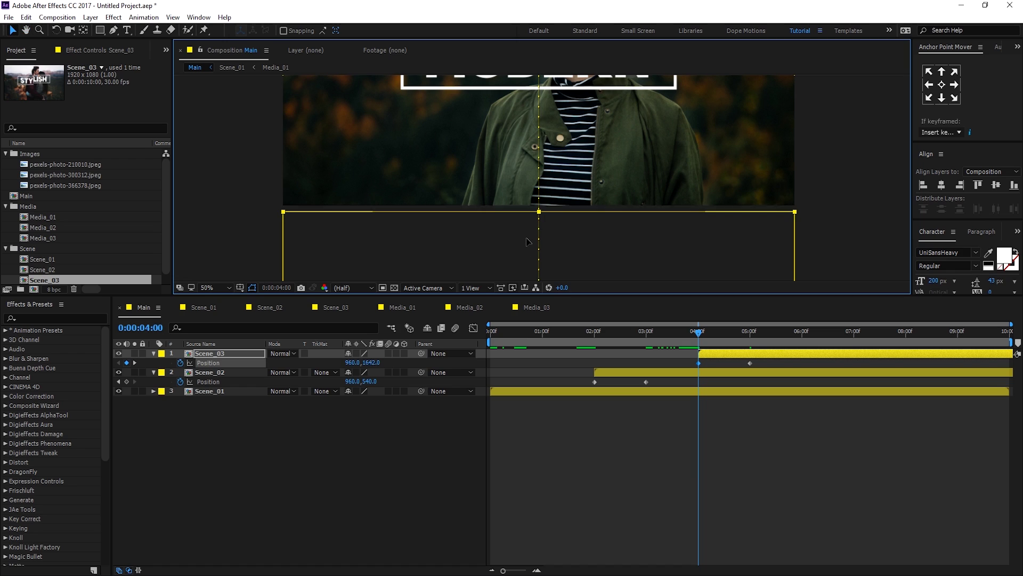
left_click_drag(527, 241, 527, 242)
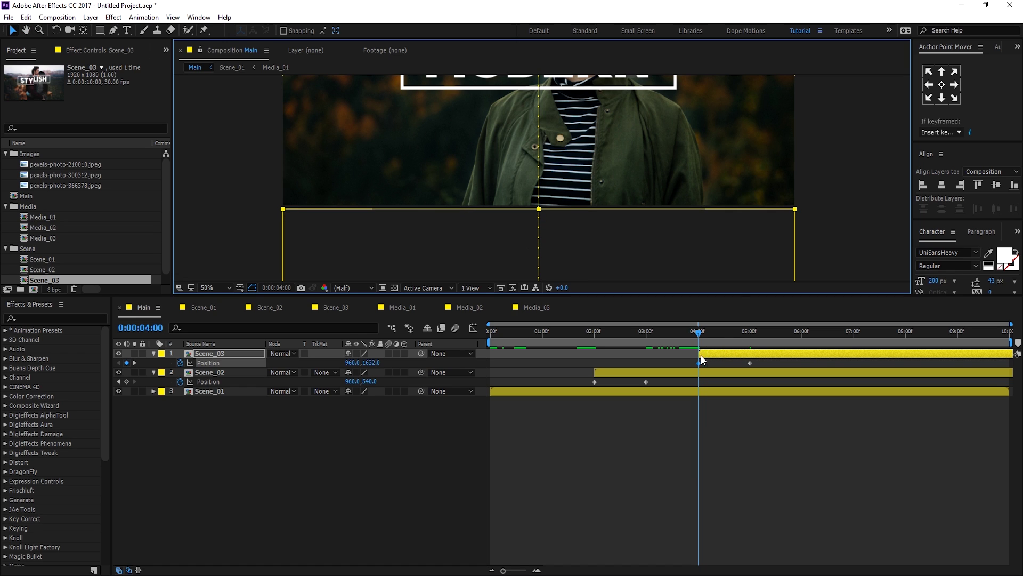
Step: Easy-ease the Position keyframes of Scene_02 and Scene_03 in Main and shape their speed curves to peak late in each move
left_click_drag(572, 360, 797, 409)
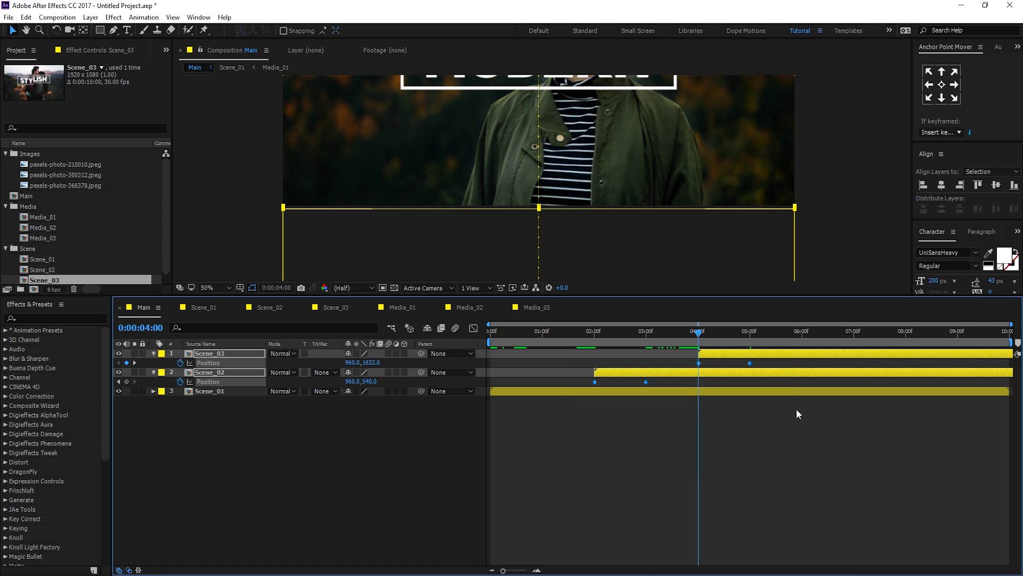
left_click(473, 328)
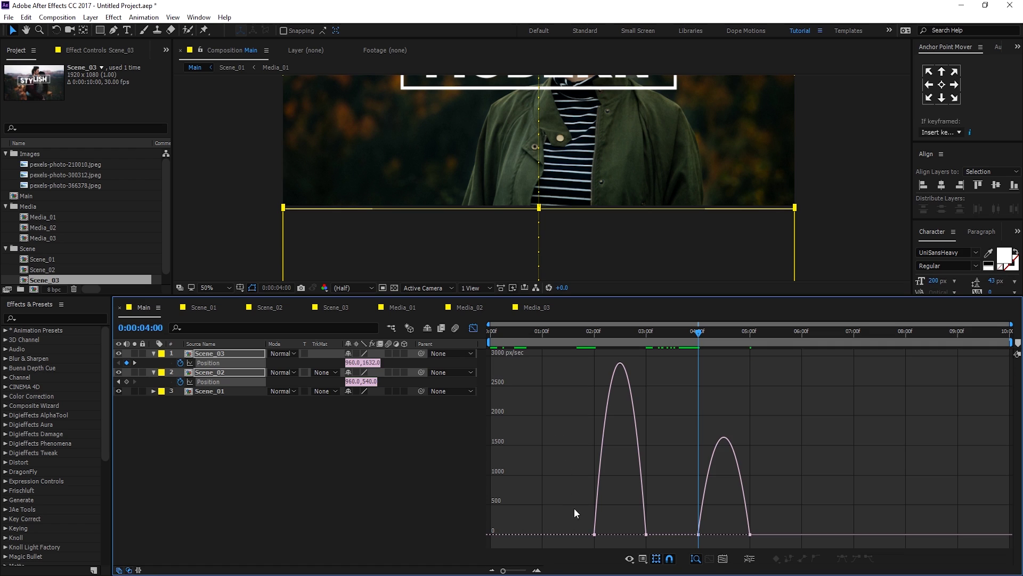
left_click_drag(603, 535, 744, 533)
left_click(718, 540)
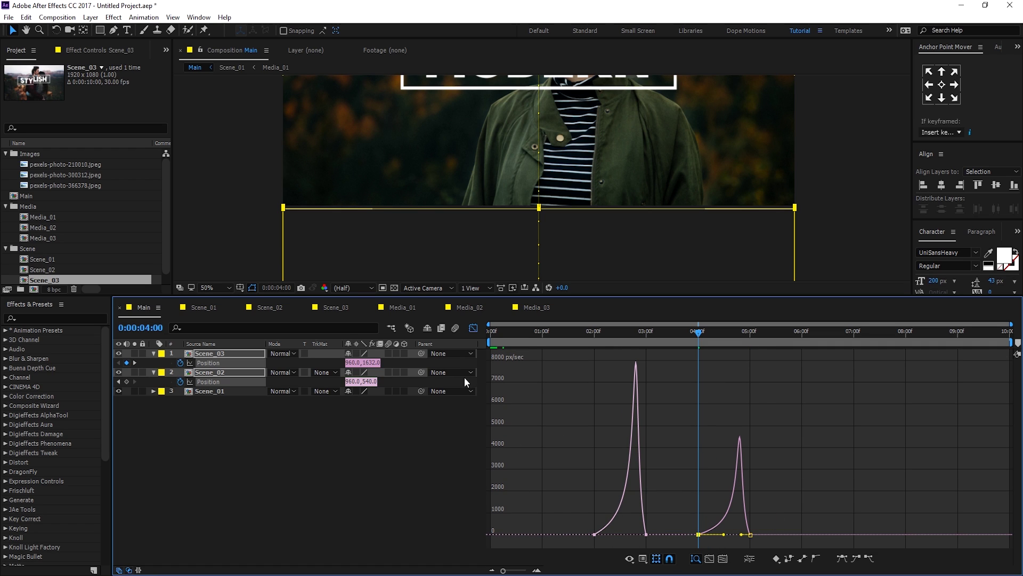
left_click(474, 328)
Step: Slightly lengthen the outgoing influence of Scene_01's first Position keyframe in the speed graph
left_click(534, 392)
key("p")
left_click_drag(556, 405, 479, 387)
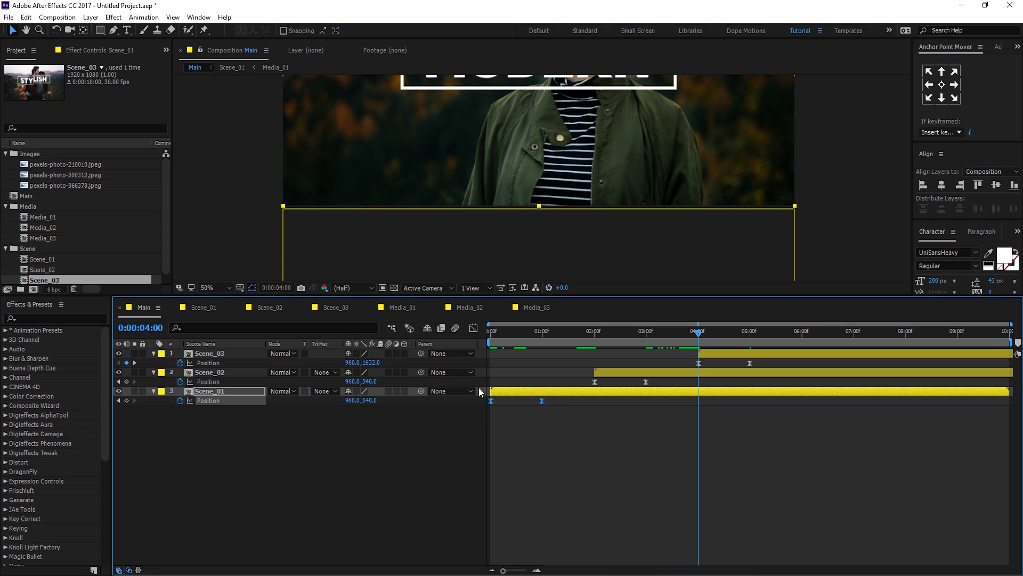
left_click(473, 328)
left_click(490, 534)
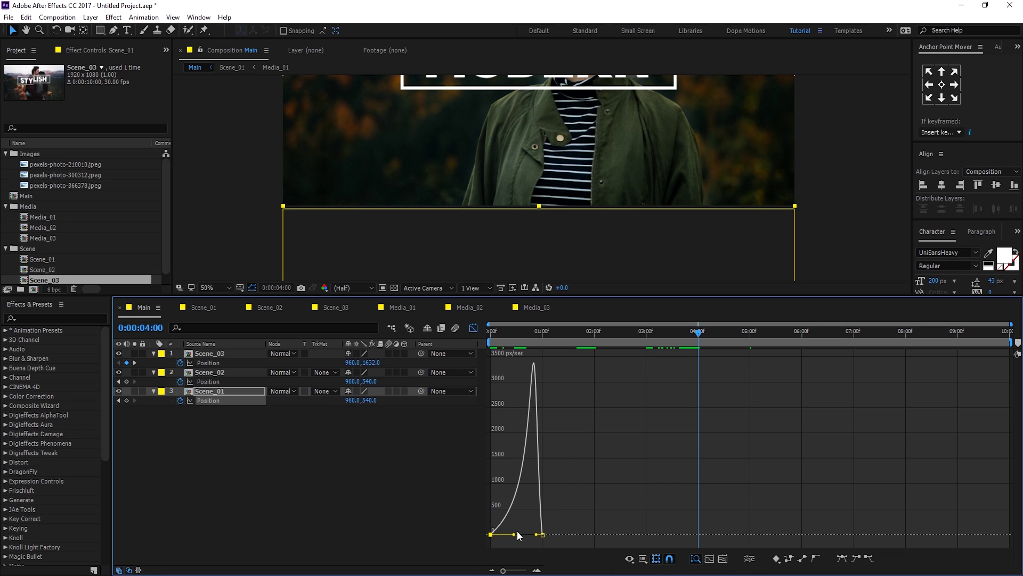
left_click_drag(514, 534, 517, 534)
left_click(474, 328)
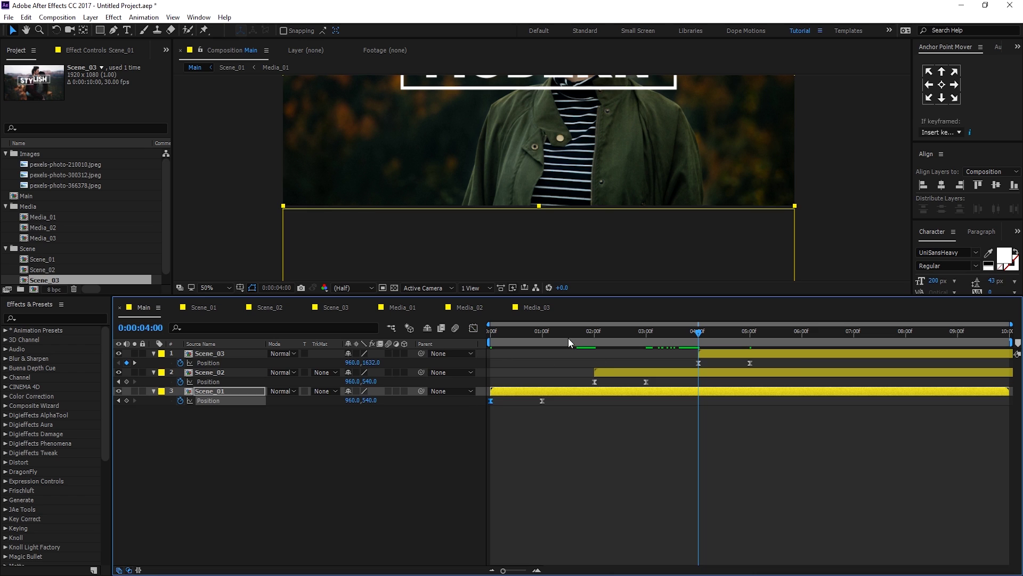
Step: Enlarge the composition viewer and preview the Main composition from the beginning
key("Home")
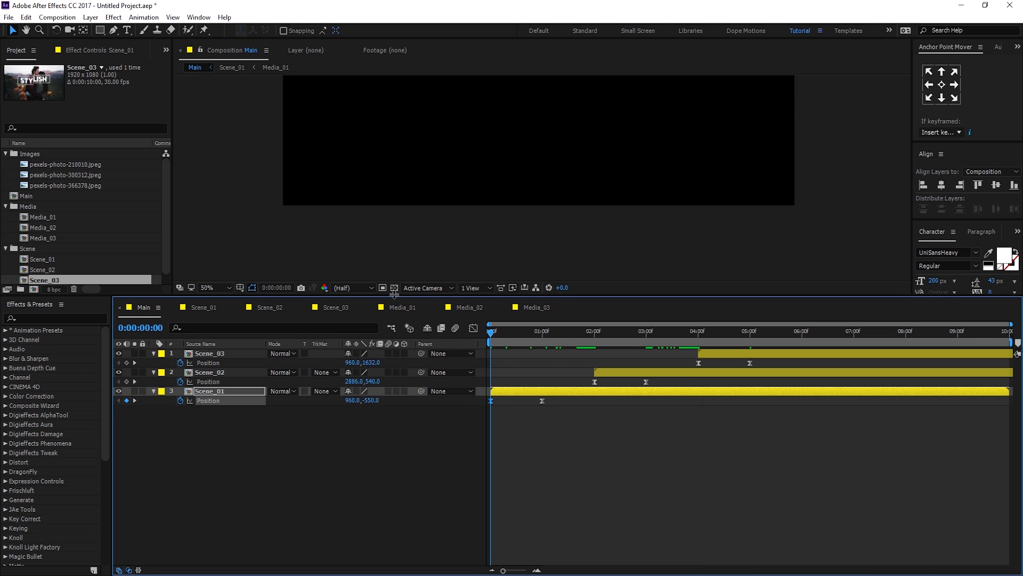
left_click_drag(394, 295, 405, 447)
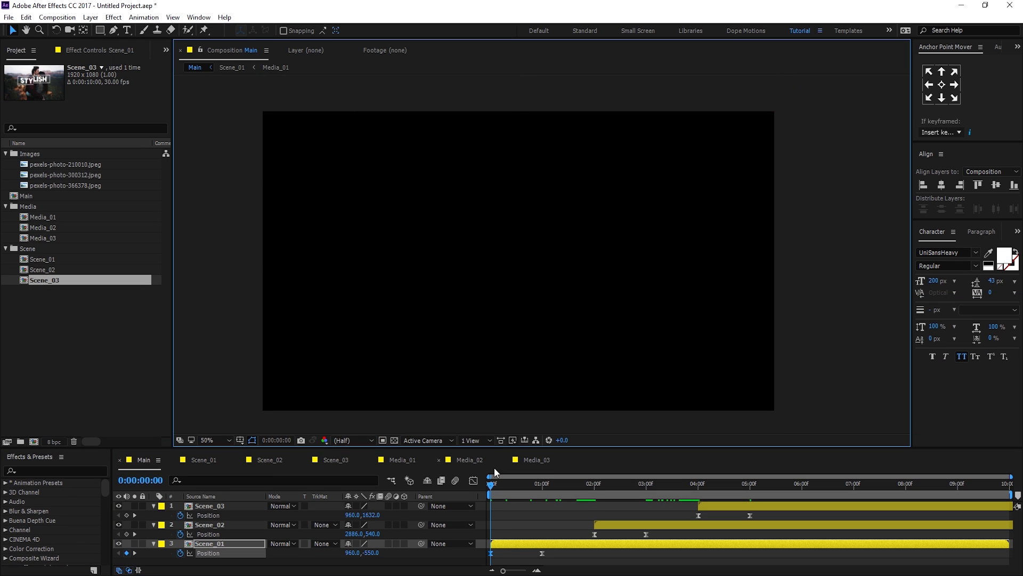
key("space")
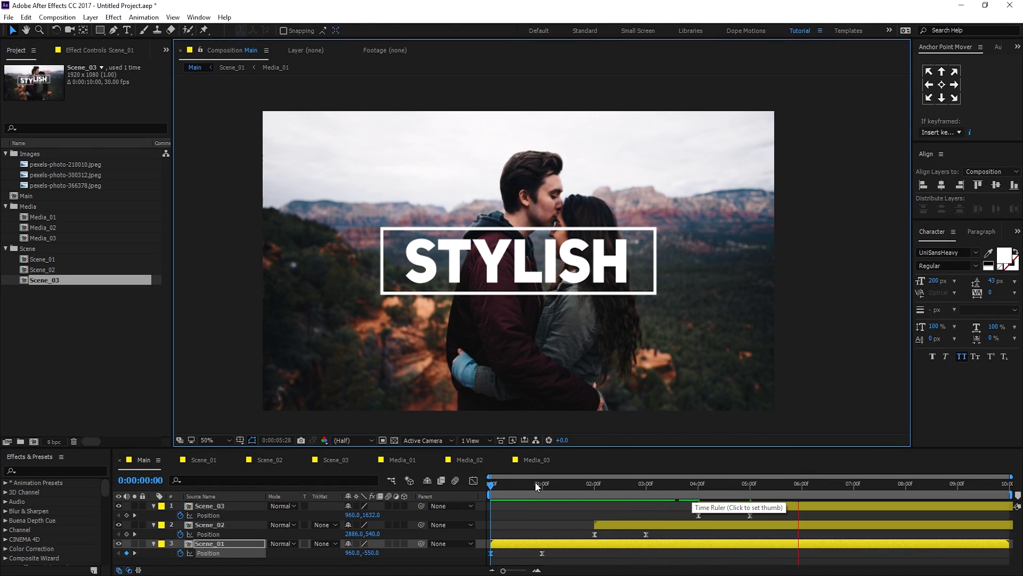
Step: Reapply Easy Ease to Scene_01's Position keyframes, lengthen the first one's outgoing influence for a late speed peak, and preview Main
left_click(534, 483)
left_click_drag(553, 551, 454, 564)
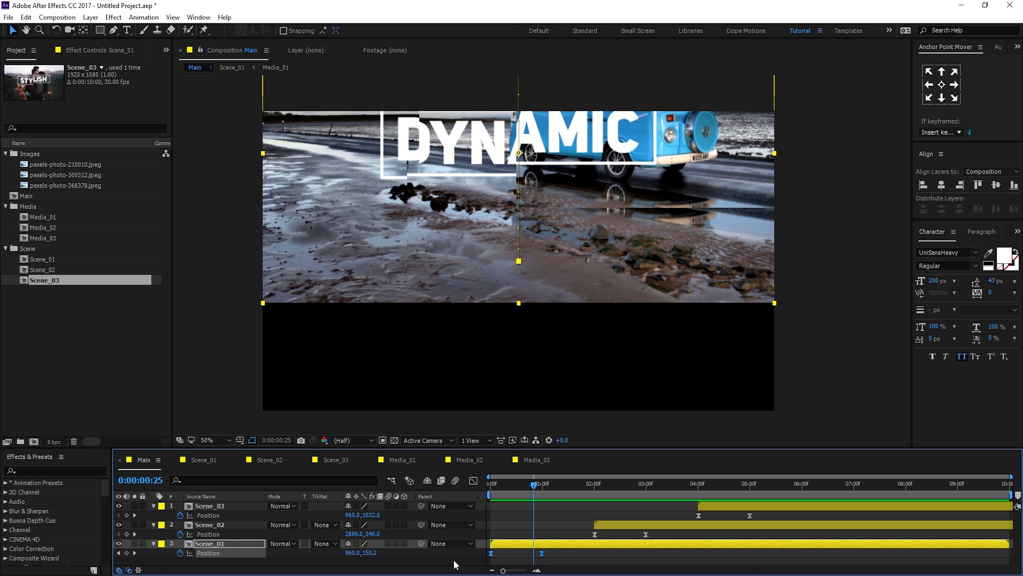
key("F9")
left_click(474, 480)
left_click(502, 542)
left_click_drag(499, 546, 517, 545)
left_click(491, 477)
key("space")
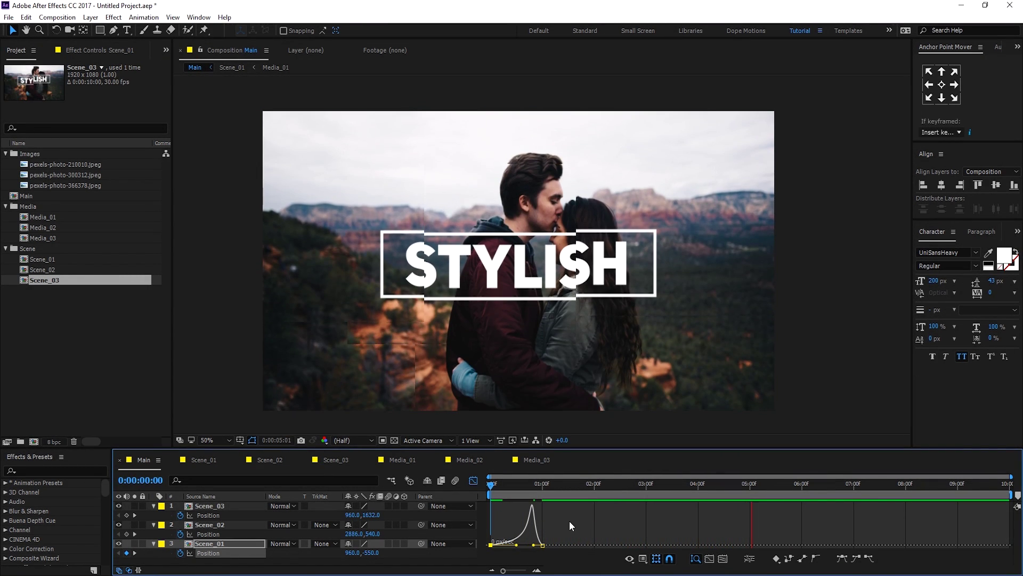
Step: Move to 0:00:01:10 and collapse the revealed properties of all three selected scene layers in Main
left_click(560, 493)
key("ctrl+a")
key("u")
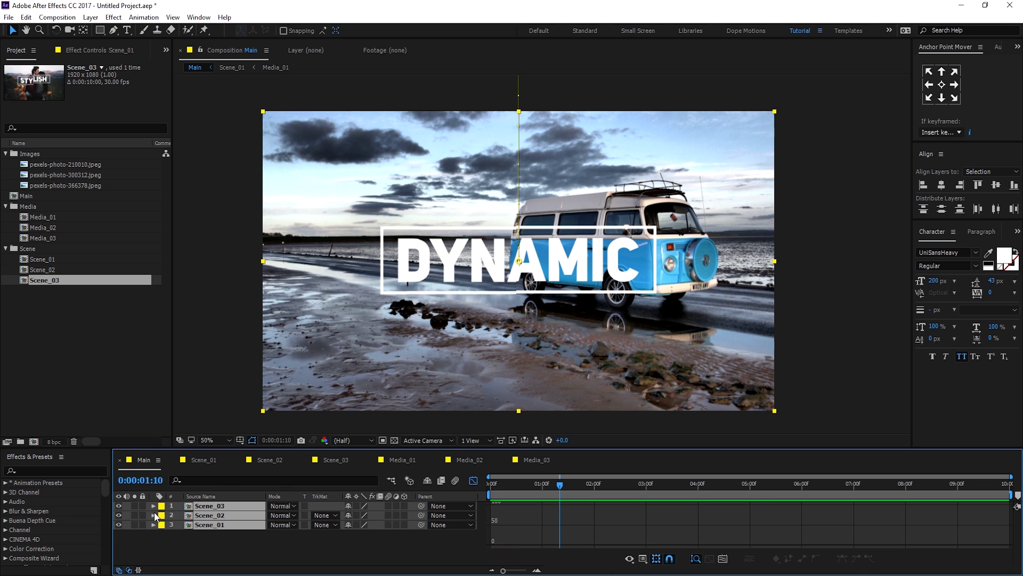
Step: Give the timeline more height, deselect the scene layers, and switch from the graph editor back to the layer bars
left_click_drag(166, 450, 171, 374)
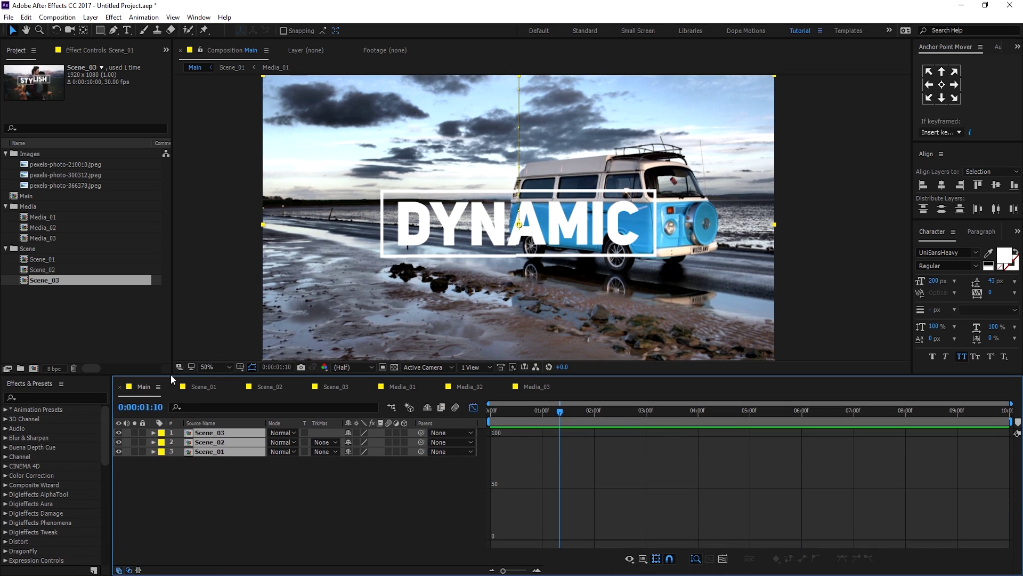
key("F2")
key("comma")
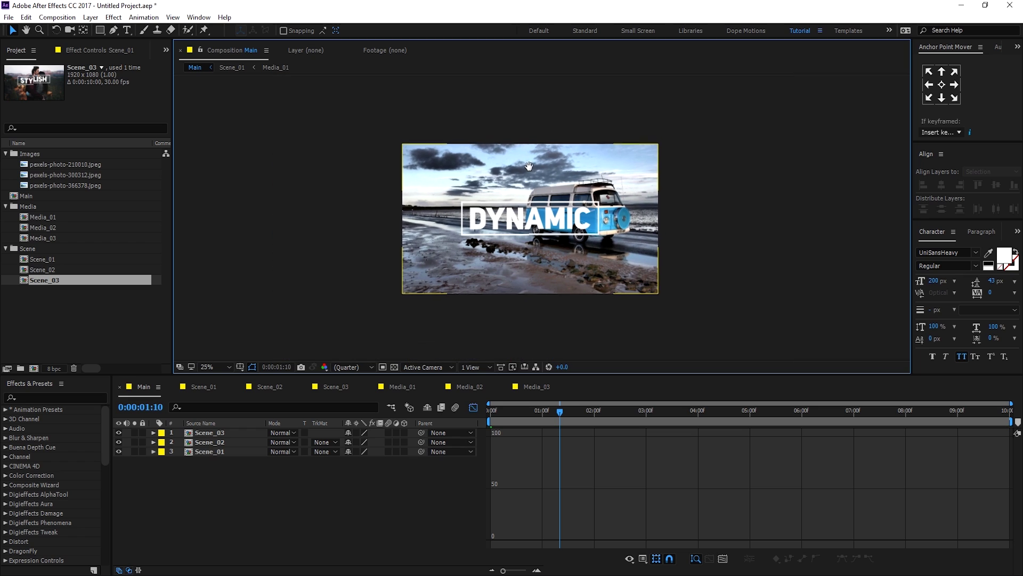
left_click(474, 407)
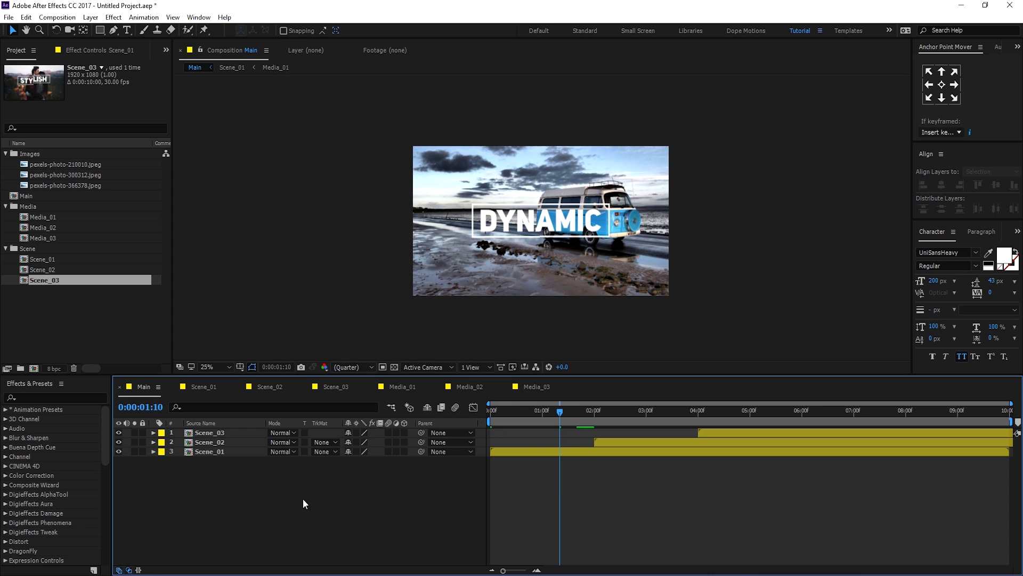
Step: Add an adjustment layer above the three scenes in Main and rename it CC
right_click(252, 491)
mouse_move(339, 371)
left_click(416, 459)
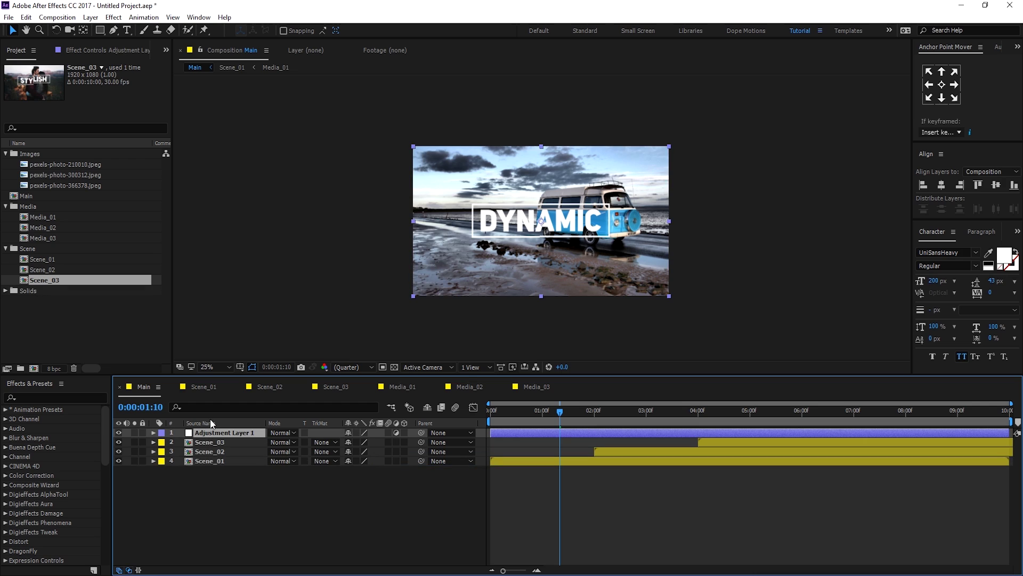
key("Return")
type("CC")
key("Return")
left_click(212, 469)
Step: Apply Curves to the CC layer, shape a gentle S-curve that deepens shadows and lifts highlights, and check it at 0:00:03:06
left_click(211, 433)
key("ctrl+space")
type("curves")
key("Return")
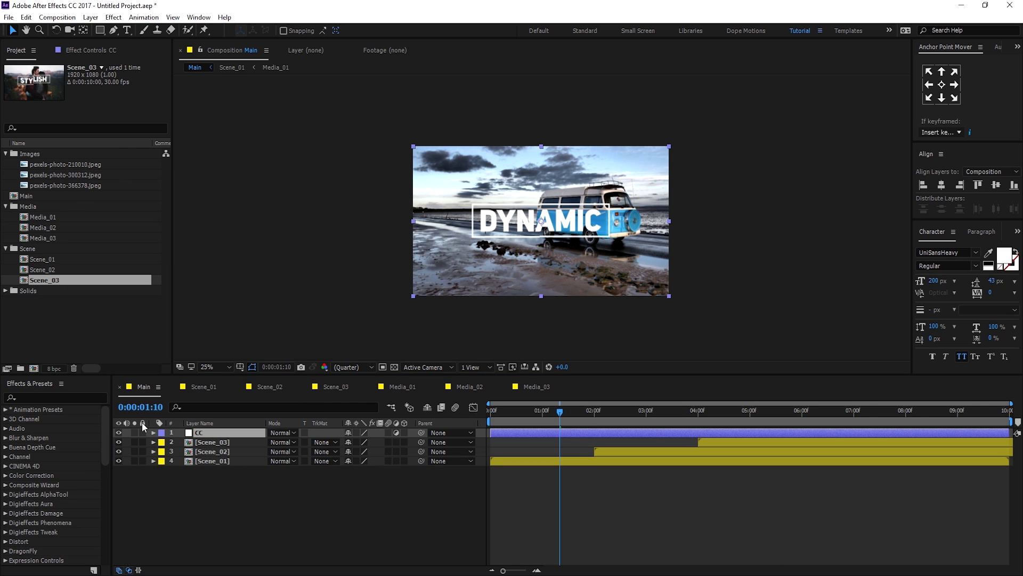
left_click_drag(55, 226, 59, 231)
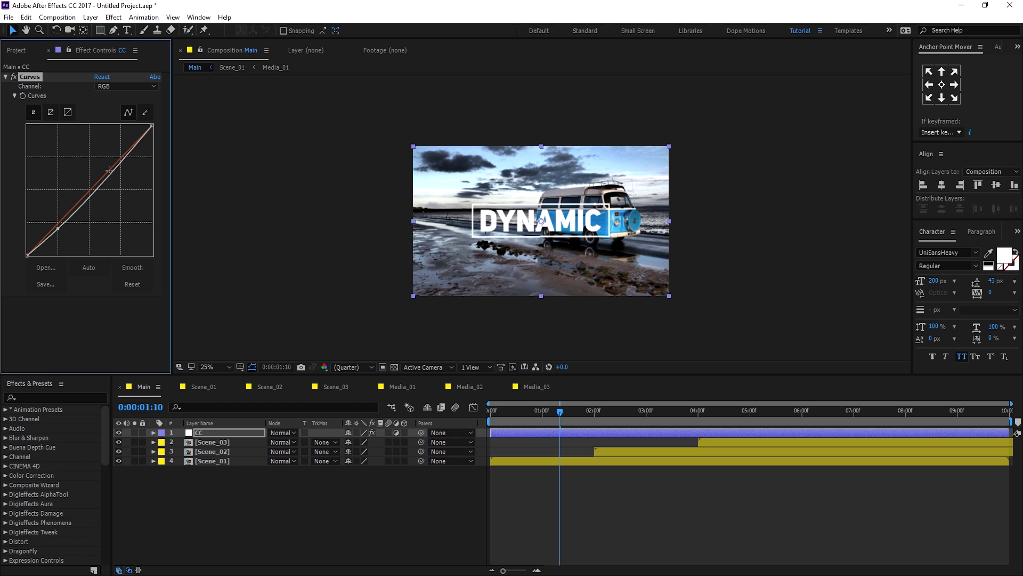
left_click_drag(120, 164, 114, 159)
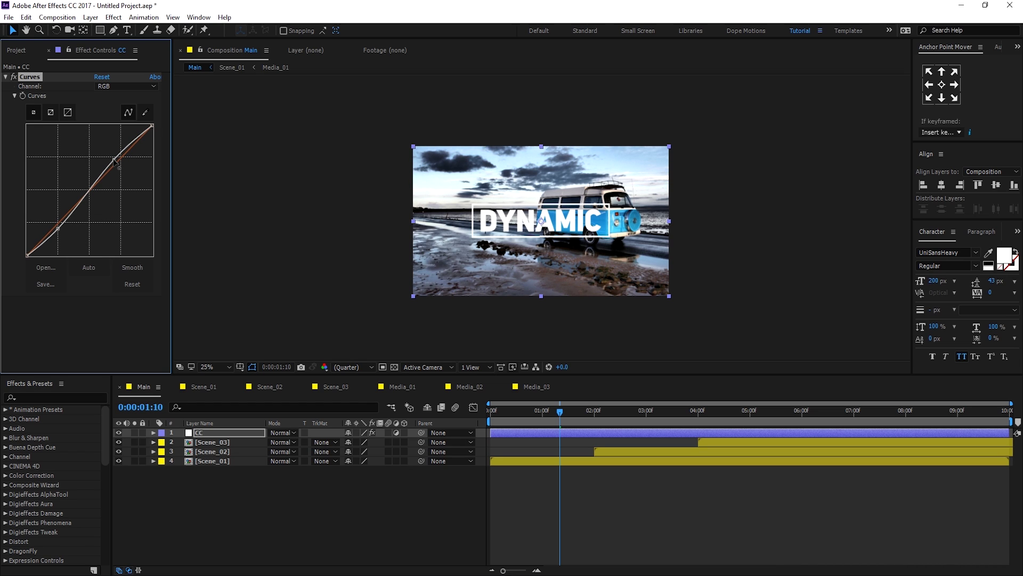
left_click_drag(558, 411, 661, 427)
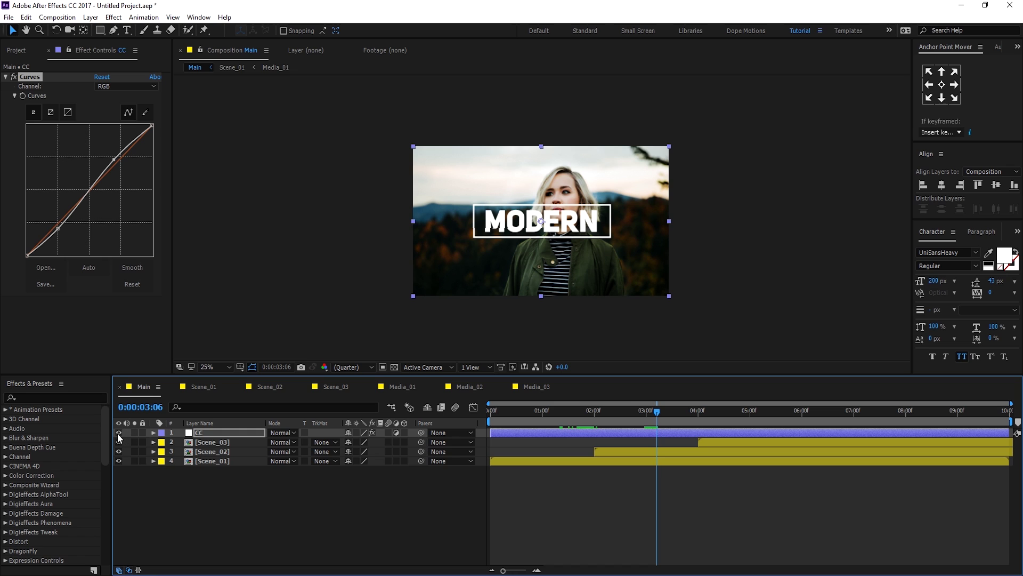
left_click(257, 481)
right_click(247, 508)
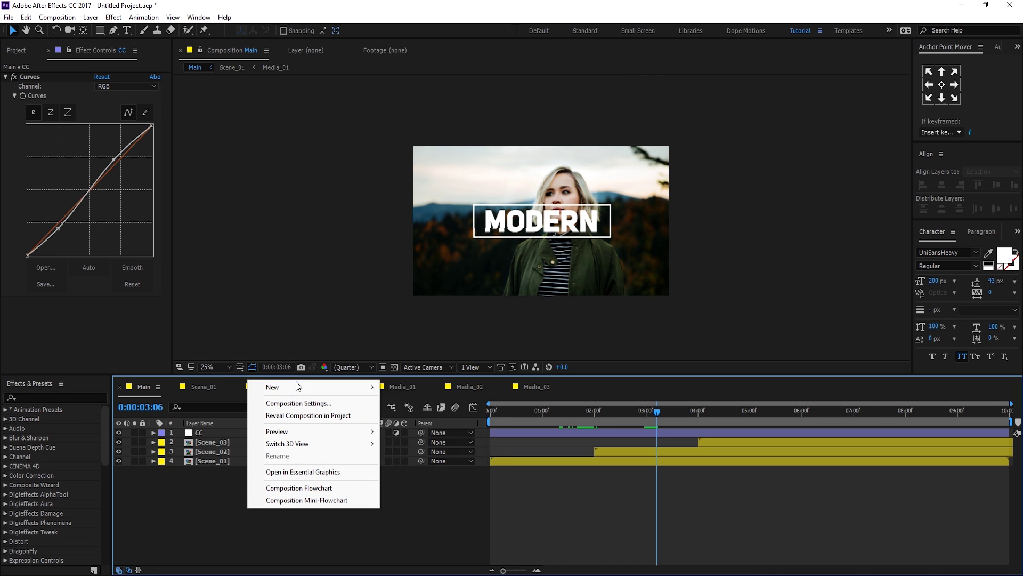
left_click(203, 433)
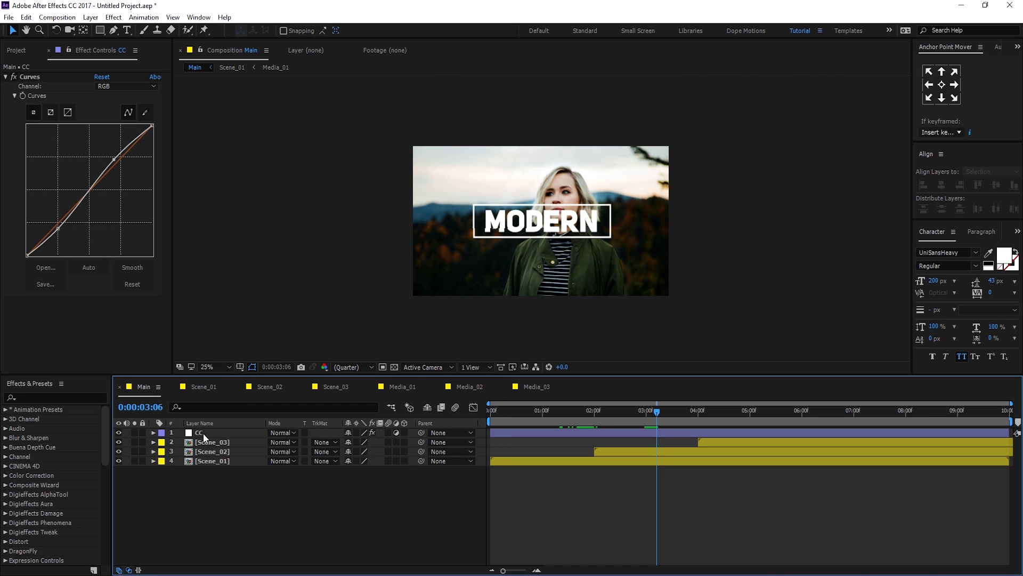
Step: Duplicate the CC layer as V, and reset its Curves to a single strong downward bend that darkens the midtones
left_click(203, 433)
key("ctrl+d")
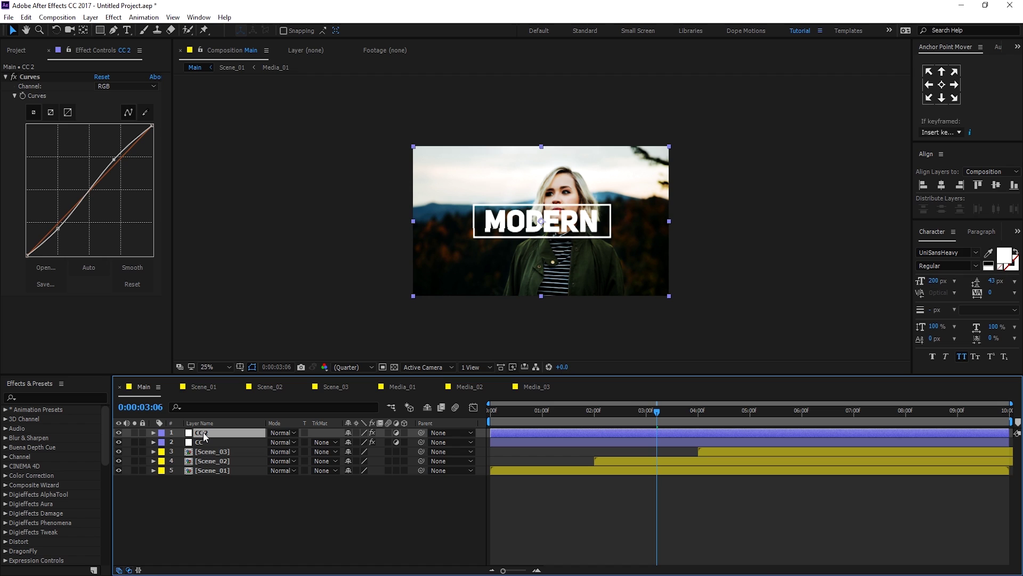
key("Return")
type("V")
key("Return")
left_click(101, 77)
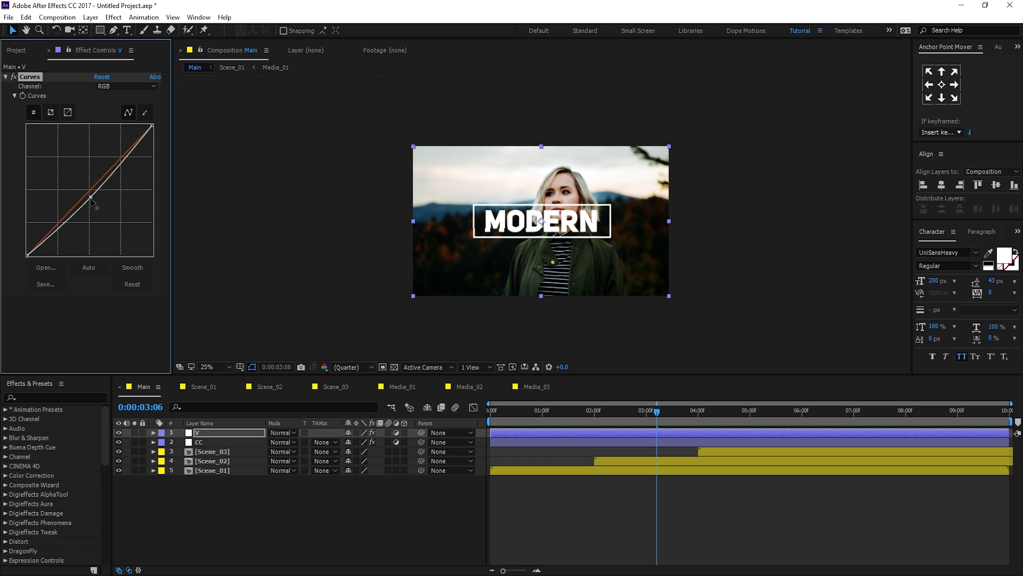
left_click_drag(98, 183, 104, 213)
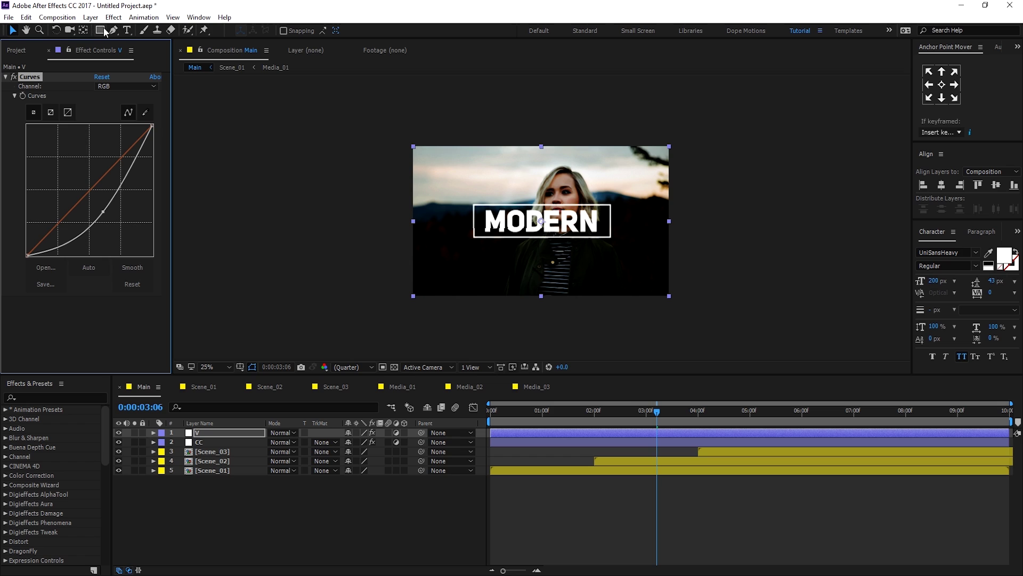
Step: Add a full-frame elliptical mask to the V layer and invert it so only the edges darken
left_click_drag(103, 33, 128, 59)
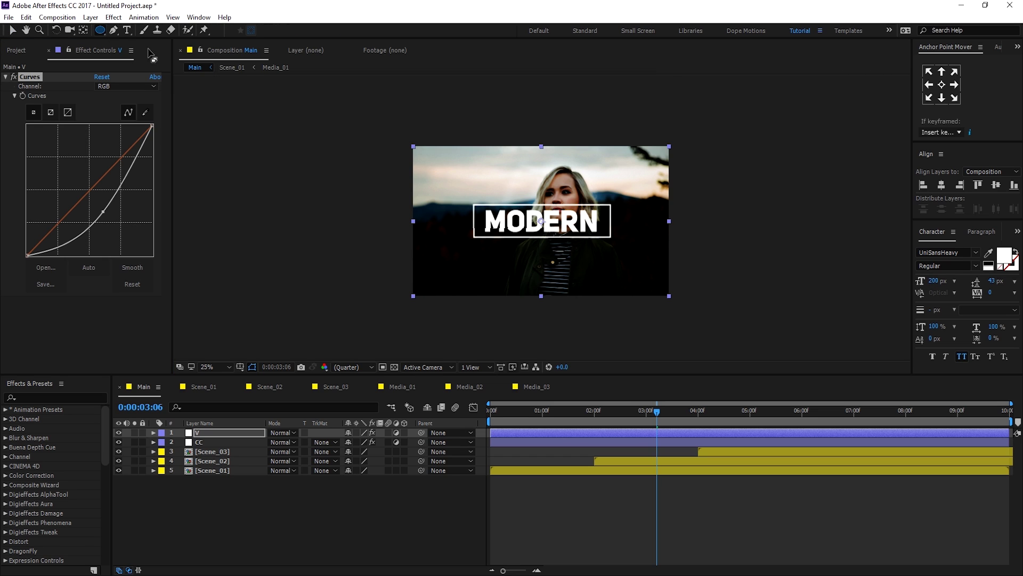
double_click(100, 30)
key("v")
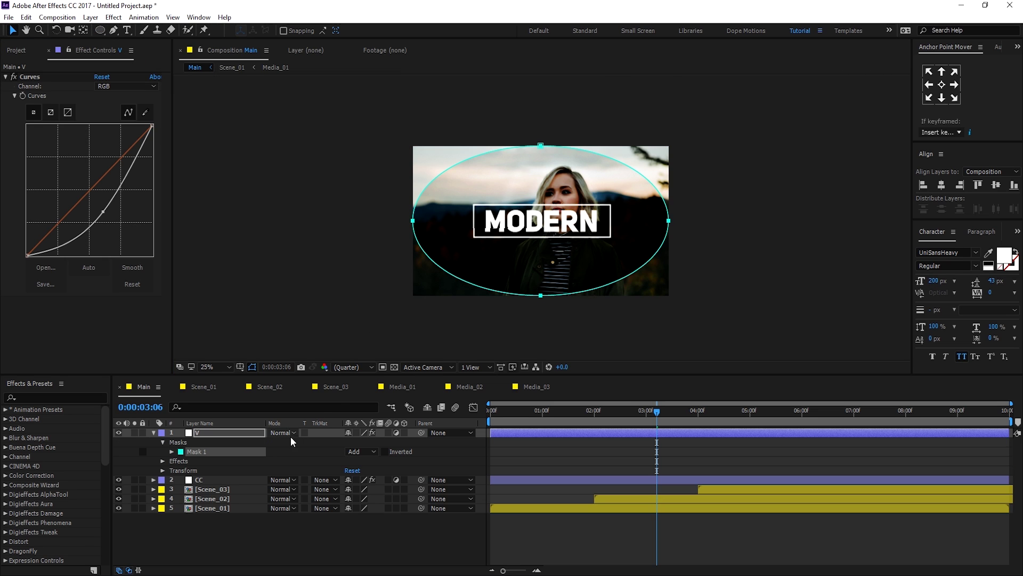
left_click(384, 452)
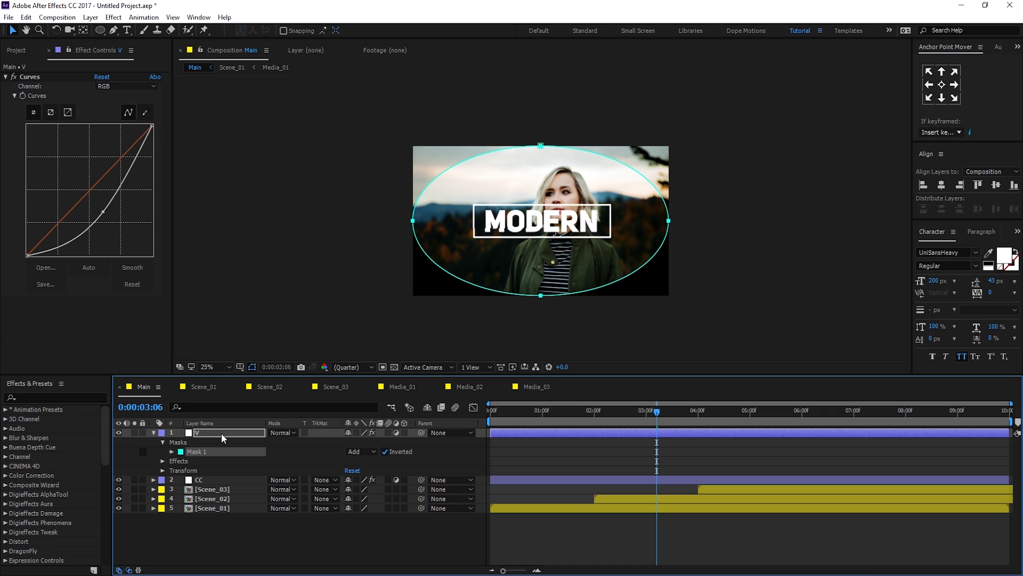
Step: Set the V layer's Mask Feather to 600 pixels and view the vignette at 50% magnification
key("f")
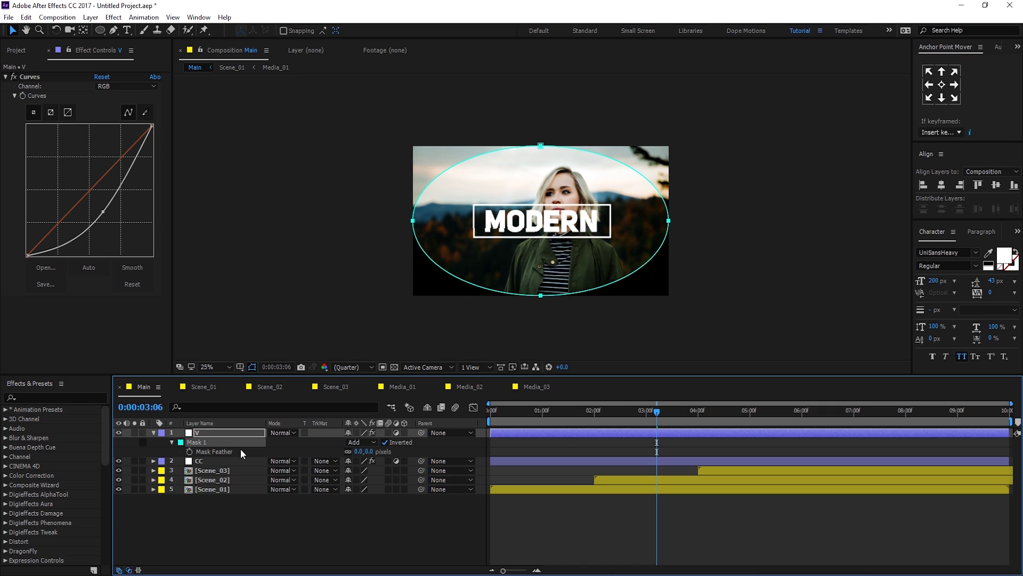
left_click(369, 452)
type("600")
key("Return")
key("period")
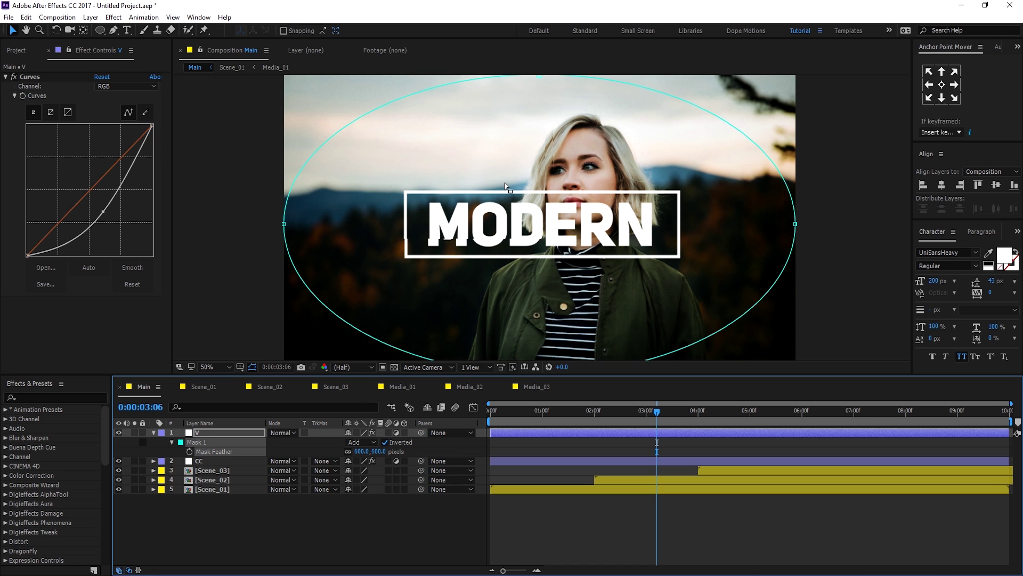
Step: Enlarge the composition viewer and pull all four points of the V layer's elliptical mask slightly inward from the frame edges
left_click_drag(383, 379, 376, 439)
left_click_drag(282, 256, 307, 257)
left_click_drag(540, 406, 546, 389)
left_click_drag(796, 256, 774, 258)
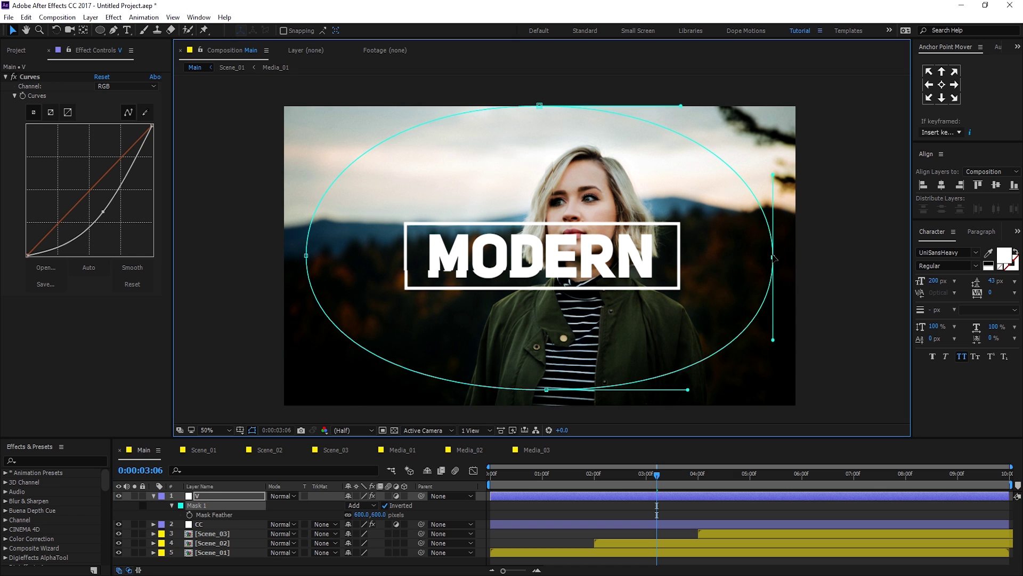
left_click_drag(540, 107, 541, 118)
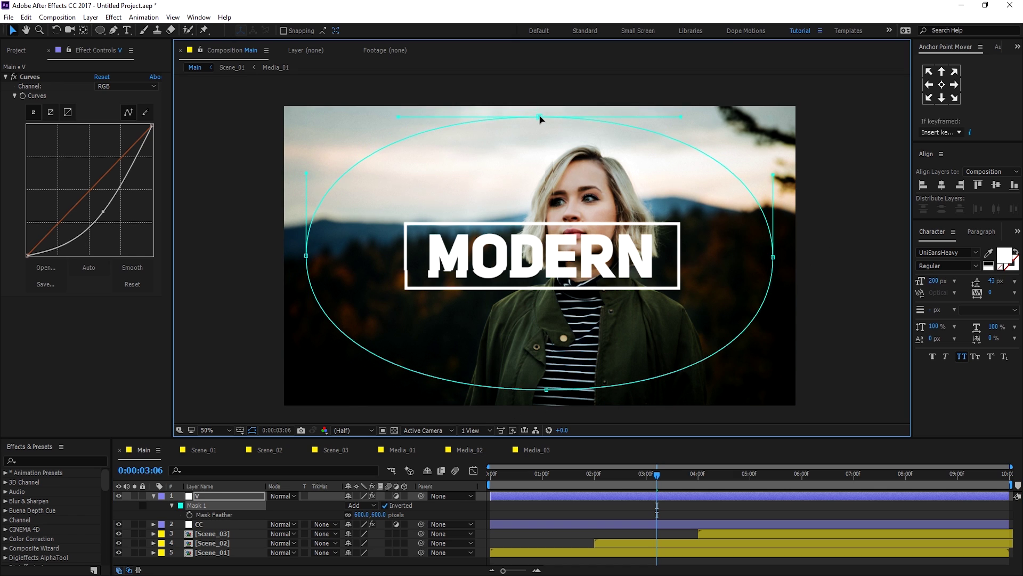
Step: Deselect the layers, end the work area at 0:00:06:00, and preview the Main composition from the beginning
left_click(543, 514)
key("Home")
mouse_move(792, 476)
left_mouse_down()
mouse_move(750, 475)
mouse_move(802, 475)
left_mouse_up()
key("space")
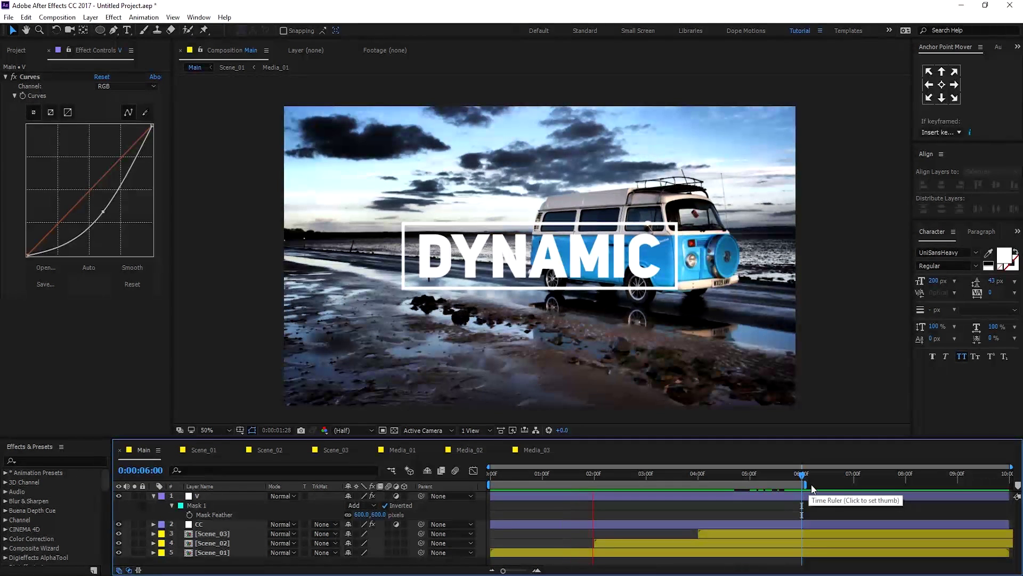